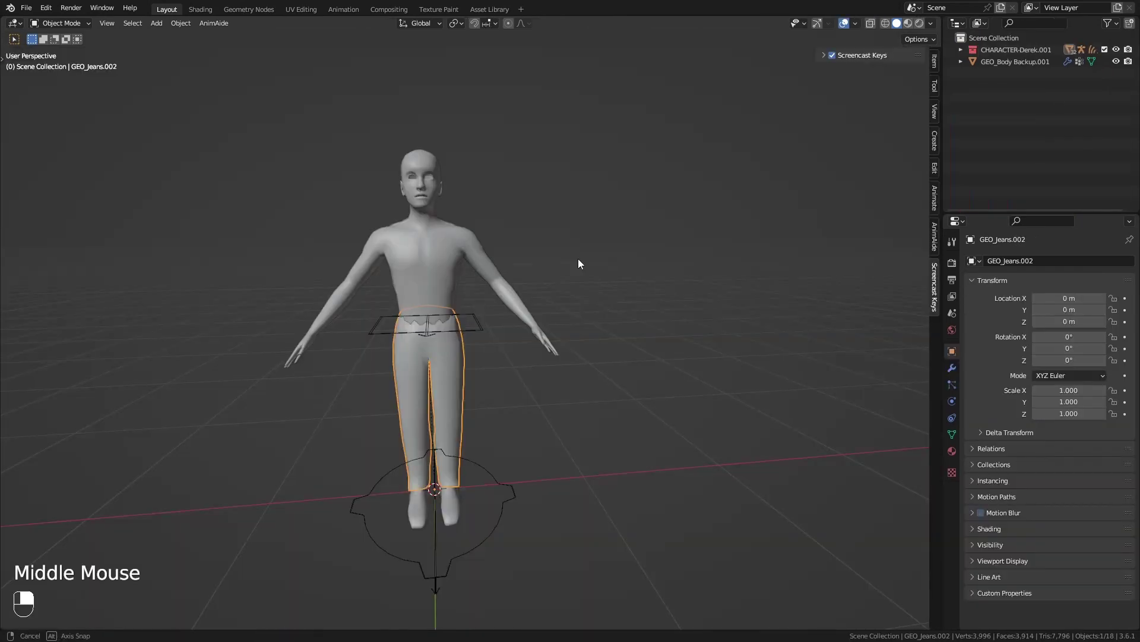
# Examine the backup body mesh on its own and together with the jeans on the character
pyautogui.moveTo(579, 258); pyautogui.dragTo(568, 262, button='middle')
pyautogui.hotkey('shift', 'f')
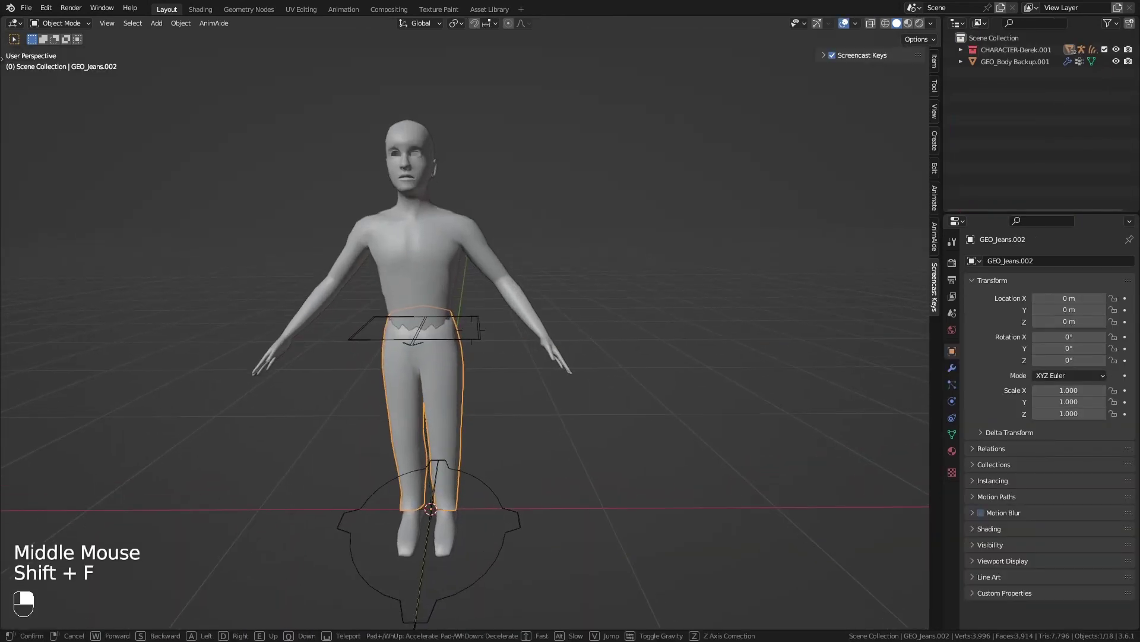
pyautogui.rightClick(486, 188)
pyautogui.press('g')
pyautogui.rightClick(515, 272)
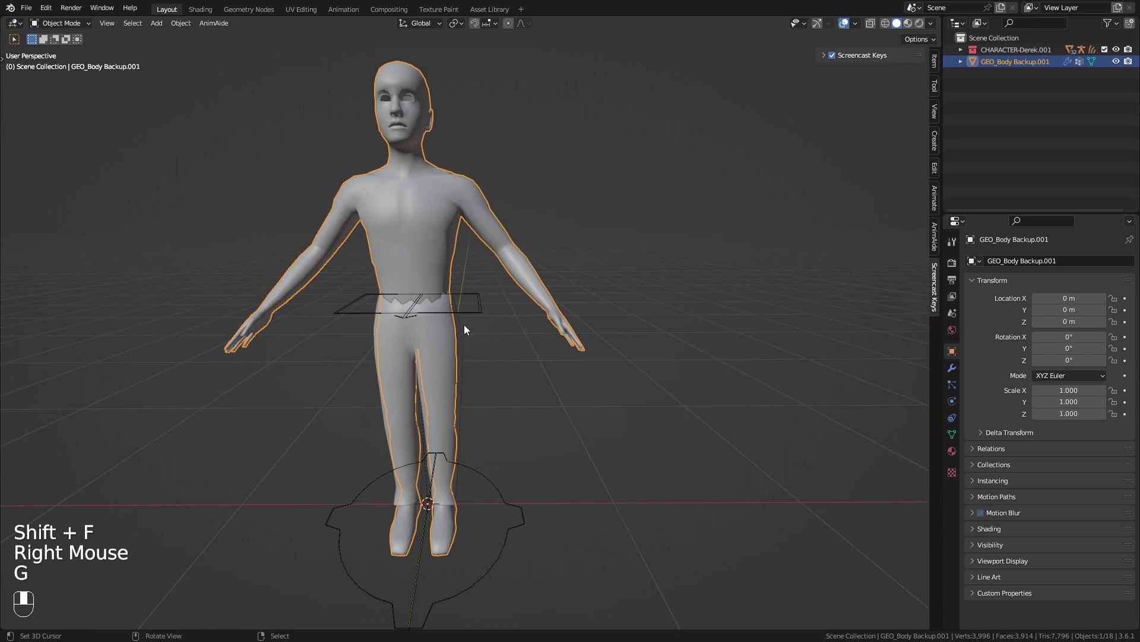
pyautogui.rightClick(459, 325)
pyautogui.press('g')
pyautogui.click(487, 307)
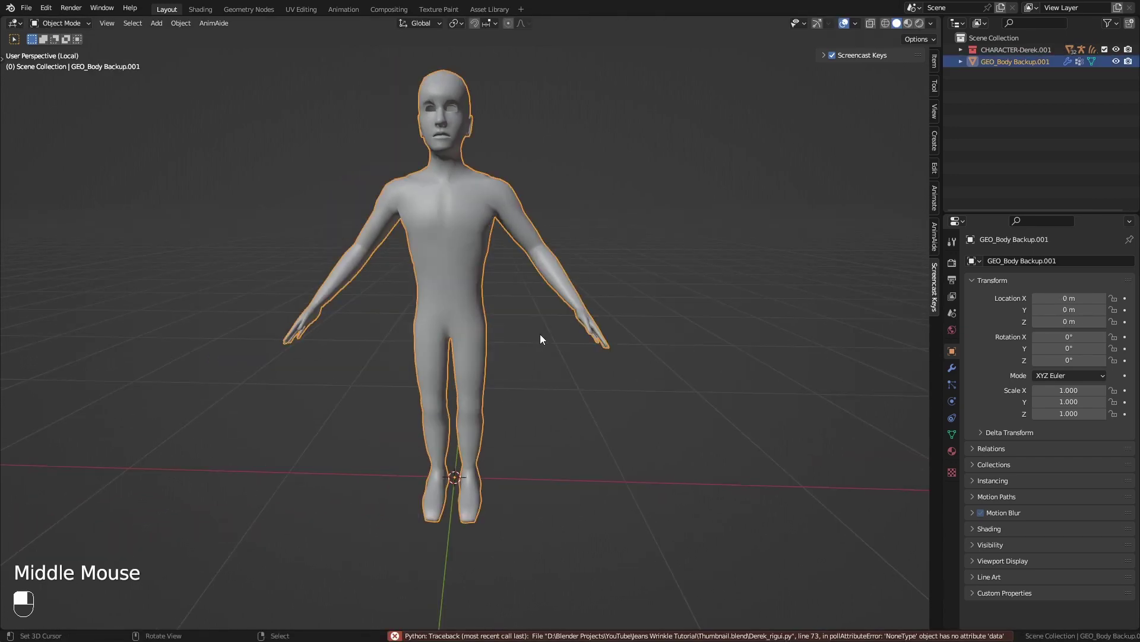
pyautogui.press('/')
pyautogui.hotkey('shift', 'f')
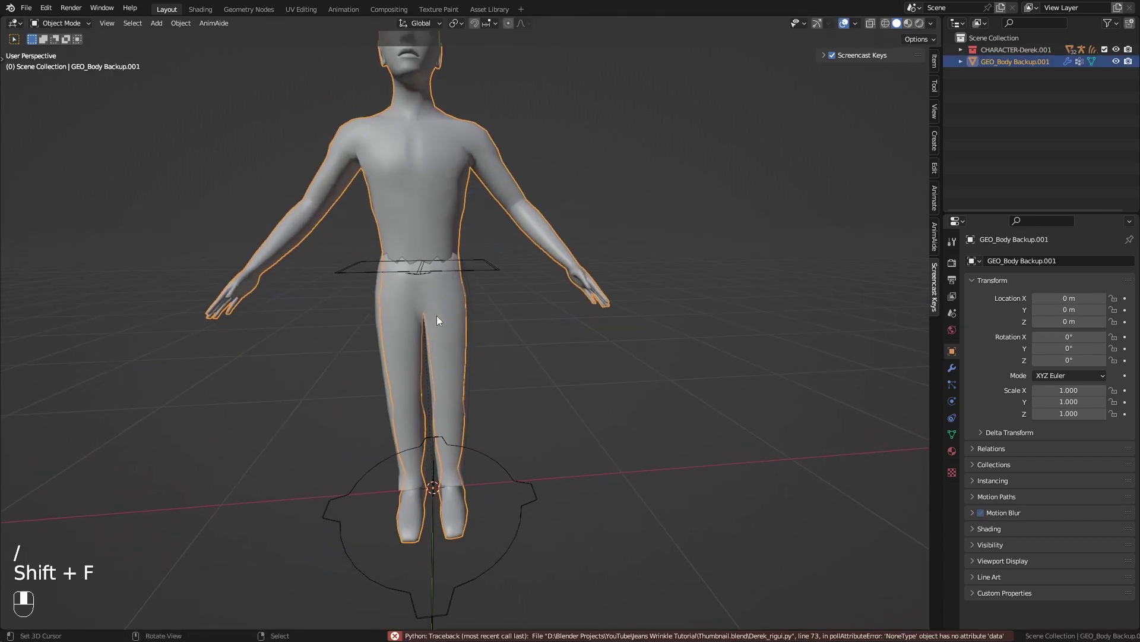
# Try moving a single front vertex of the jeans mesh in Edit Mode
pyautogui.rightClick(436, 316)
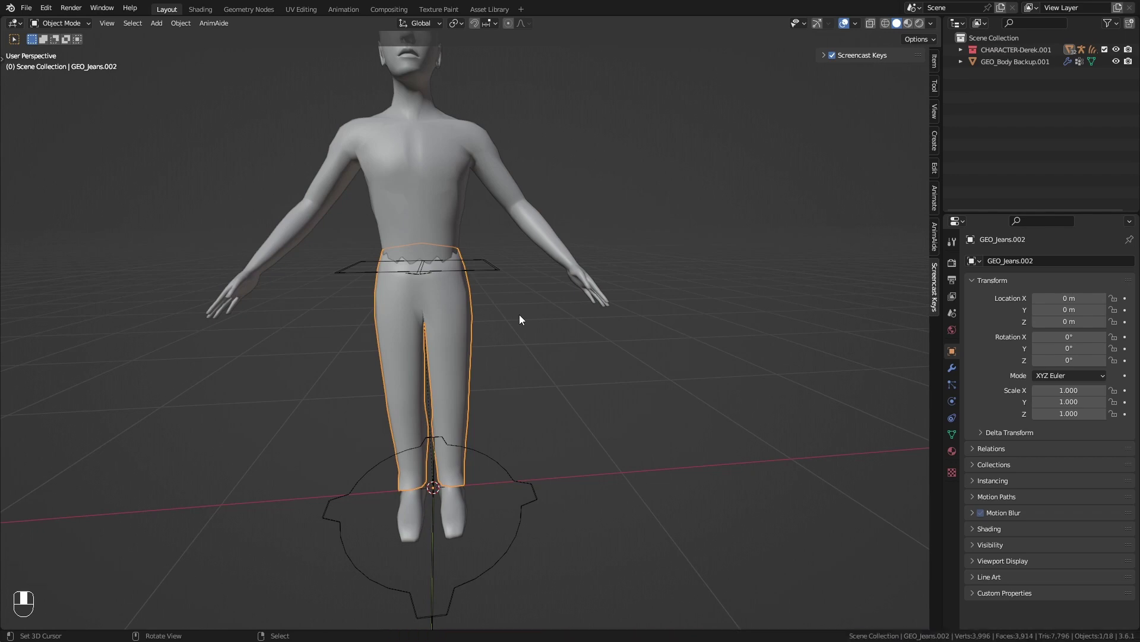
pyautogui.press('Tab')
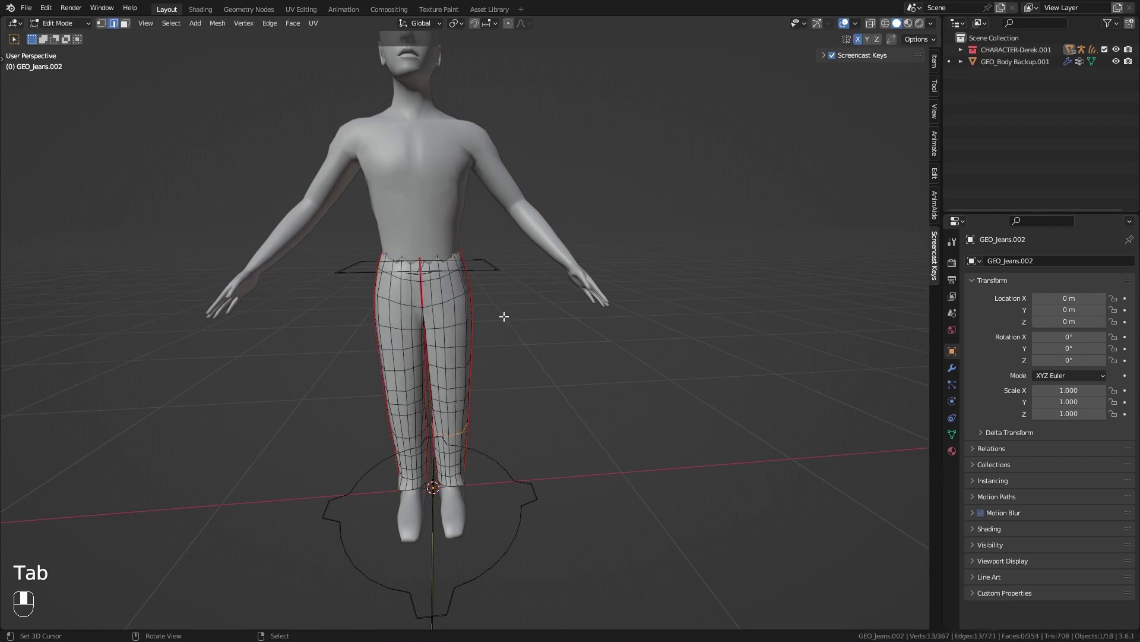
pyautogui.press('1')
pyautogui.rightClick(475, 310)
pyautogui.press('g')
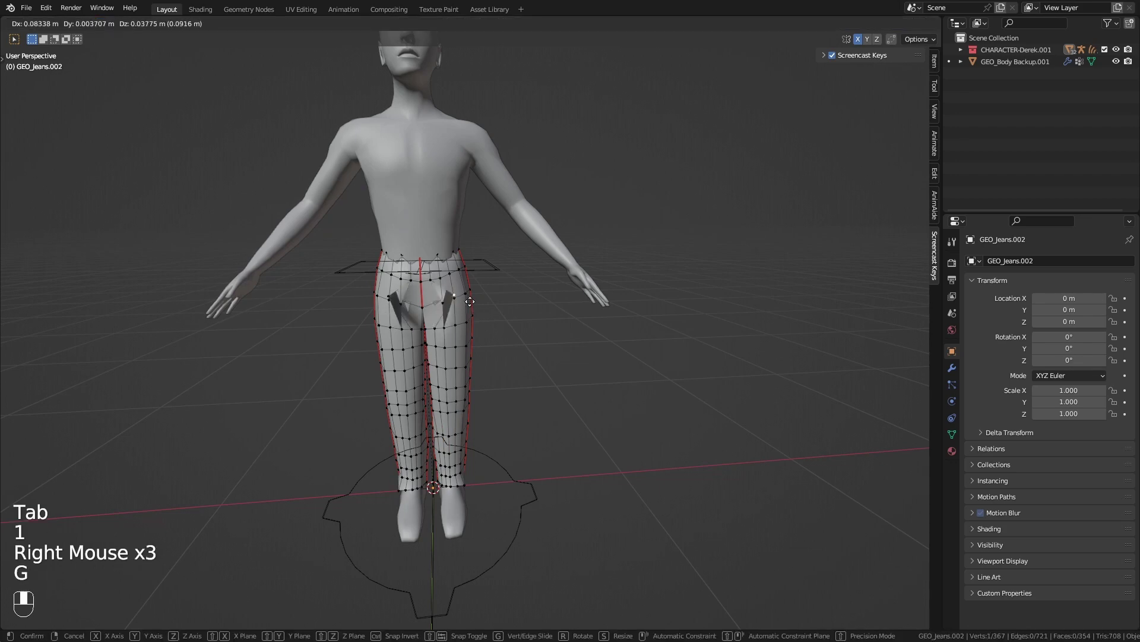
pyautogui.hotkey('shift', 'f')
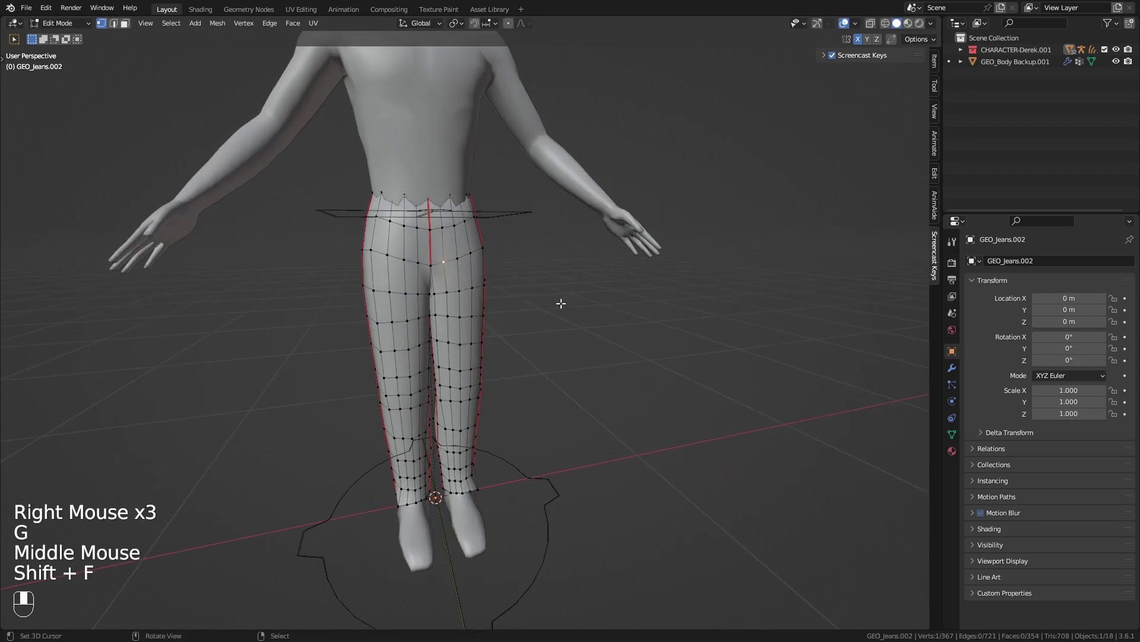
# Add two-cut edge loops around the jeans' knee area on the character's left leg
pyautogui.moveTo(561, 303)
pyautogui.mouseDown(button='middle')
pyautogui.moveTo(513, 278)
pyautogui.moveTo(578, 290)
pyautogui.mouseUp(button='middle')
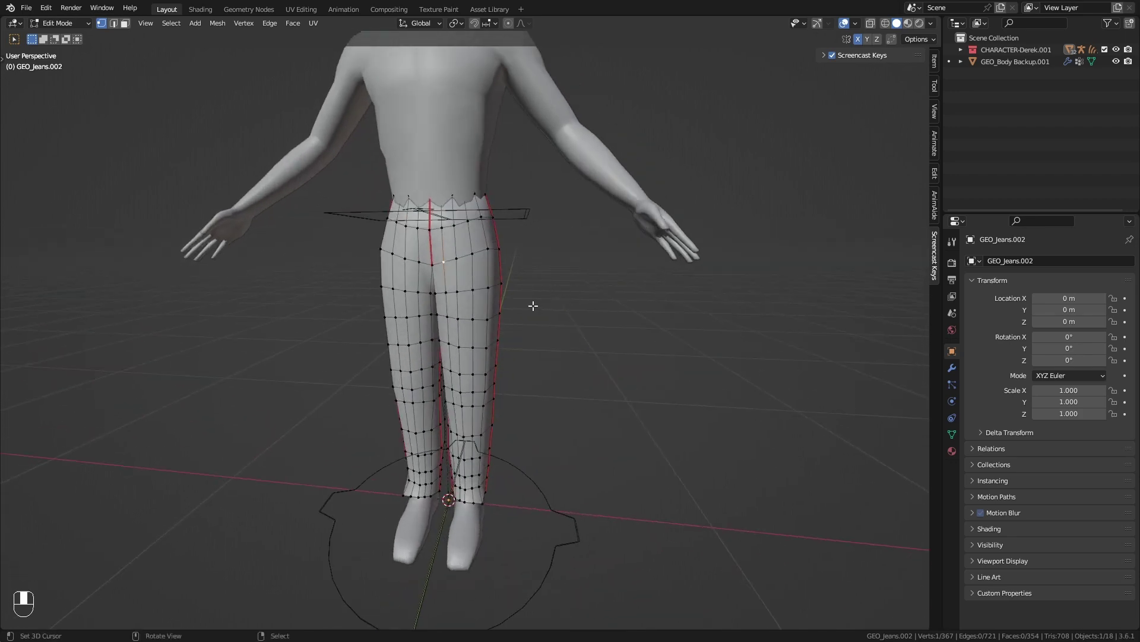
pyautogui.moveTo(533, 301); pyautogui.dragTo(440, 275, button='middle')
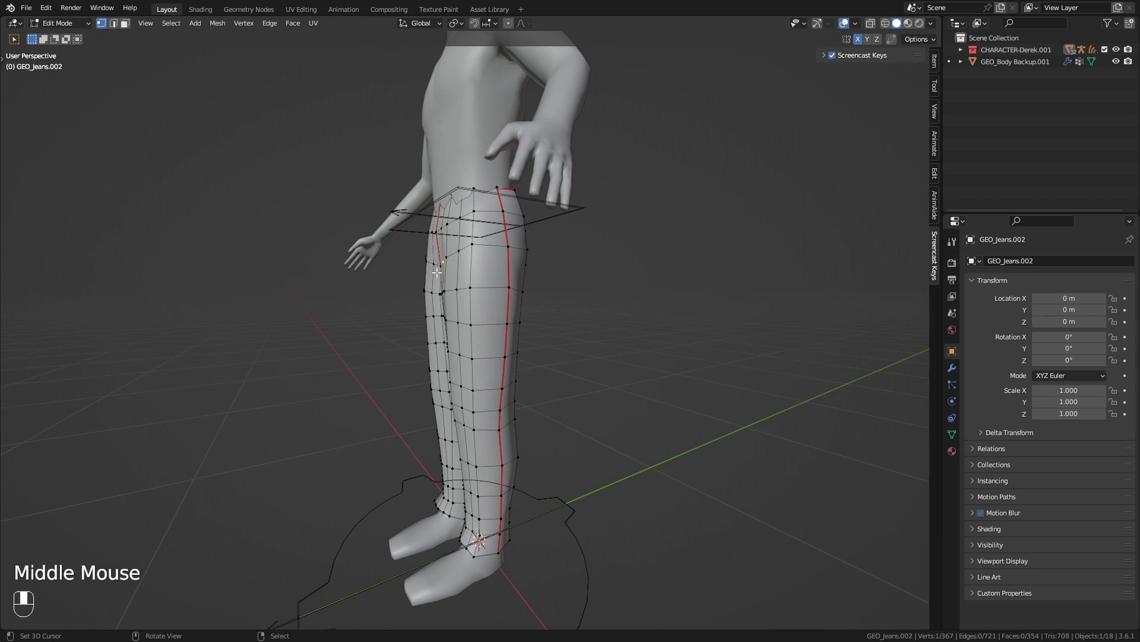
pyautogui.moveTo(432, 273); pyautogui.dragTo(472, 288, button='middle')
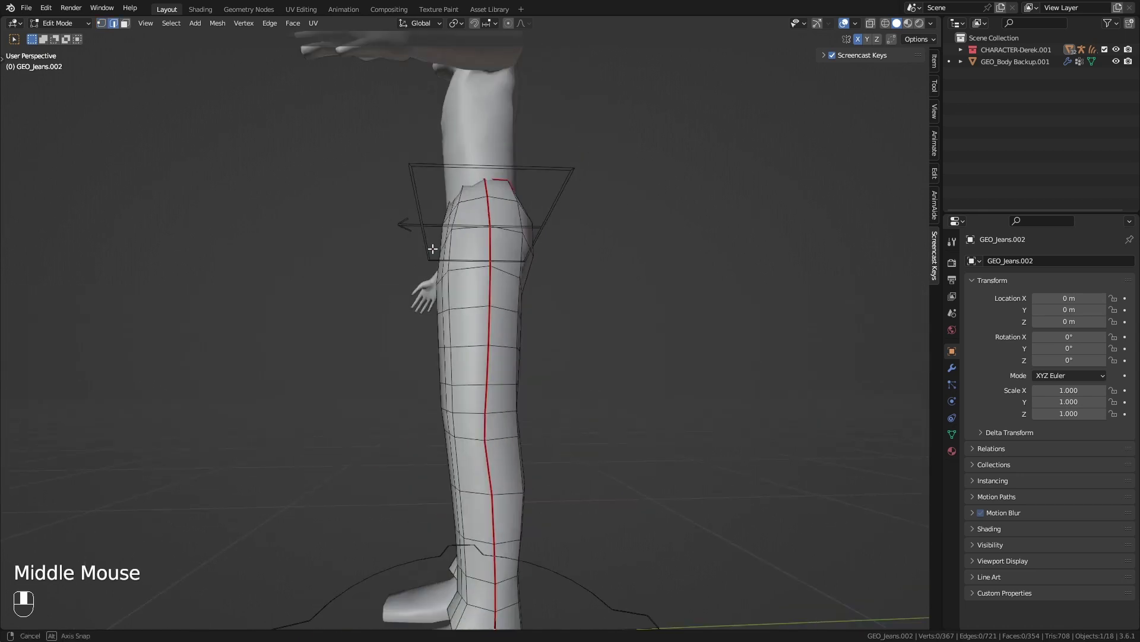
pyautogui.moveTo(517, 305)
pyautogui.mouseDown(button='middle')
pyautogui.moveTo(532, 333)
pyautogui.moveTo(621, 330)
pyautogui.moveTo(499, 327)
pyautogui.moveTo(629, 326)
pyautogui.moveTo(444, 338)
pyautogui.moveTo(508, 316)
pyautogui.mouseUp(button='middle')
pyautogui.hotkey('shift', 'f')
pyautogui.press('w')
pyautogui.click(480, 326)
pyautogui.hotkey('ctrl', 'r')
pyautogui.click(423, 350)
pyautogui.rightClick(422, 315)
pyautogui.hotkey('ctrl', 'r')
pyautogui.click(422, 316)
# Add two-cut edge loops around the jeans' knee area on the character's right leg
pyautogui.hotkey('ctrl', 'r')
pyautogui.click(367, 340)
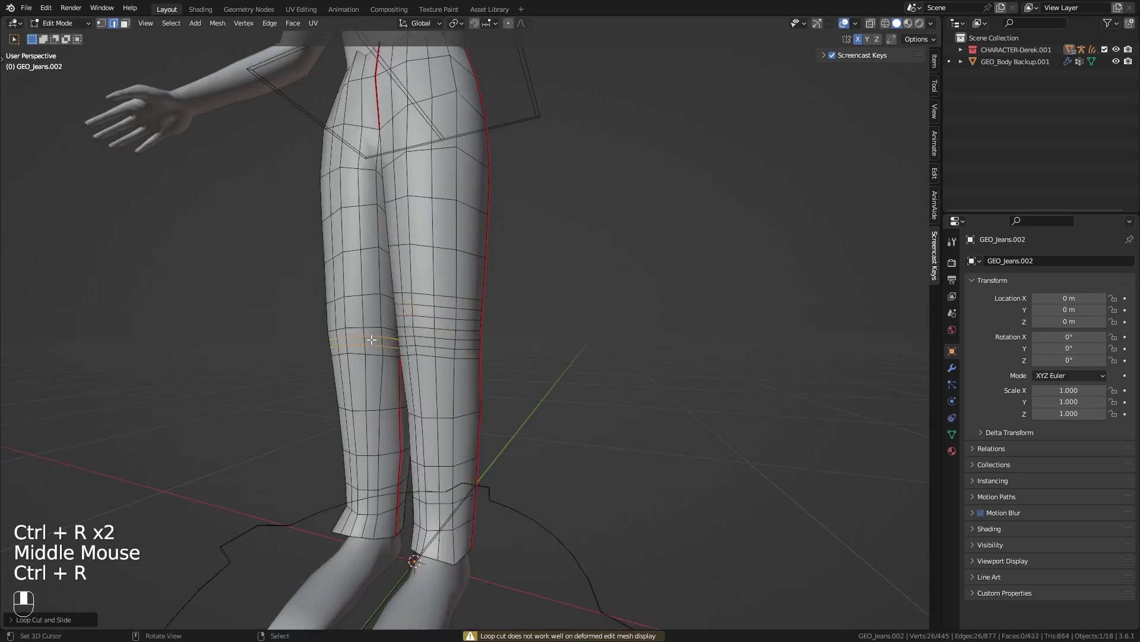
pyautogui.hotkey('ctrl', 'r')
pyautogui.scroll(-1, 367, 315)
pyautogui.click(366, 315)
pyautogui.rightClick(368, 315)
# Add two-cut edge loops around the hips and upper thighs of the jeans
pyautogui.hotkey('shift', 'f')
pyautogui.moveTo(409, 314); pyautogui.dragTo(428, 334, button='middle')
pyautogui.hotkey('ctrl', 'r')
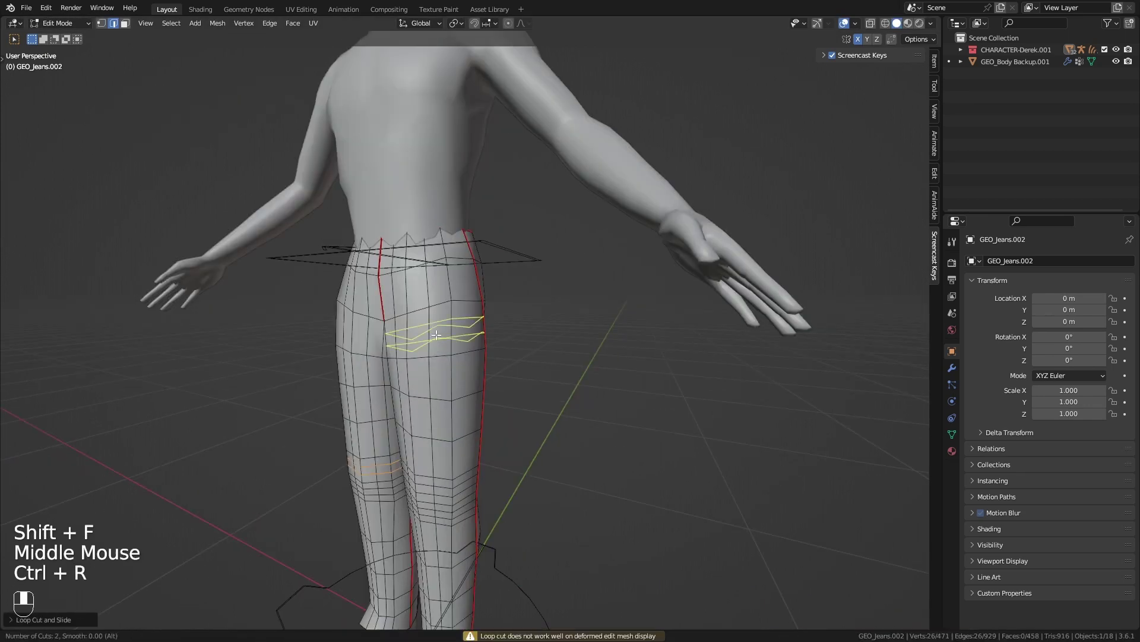
pyautogui.click(416, 292)
pyautogui.hotkey('ctrl', 'r')
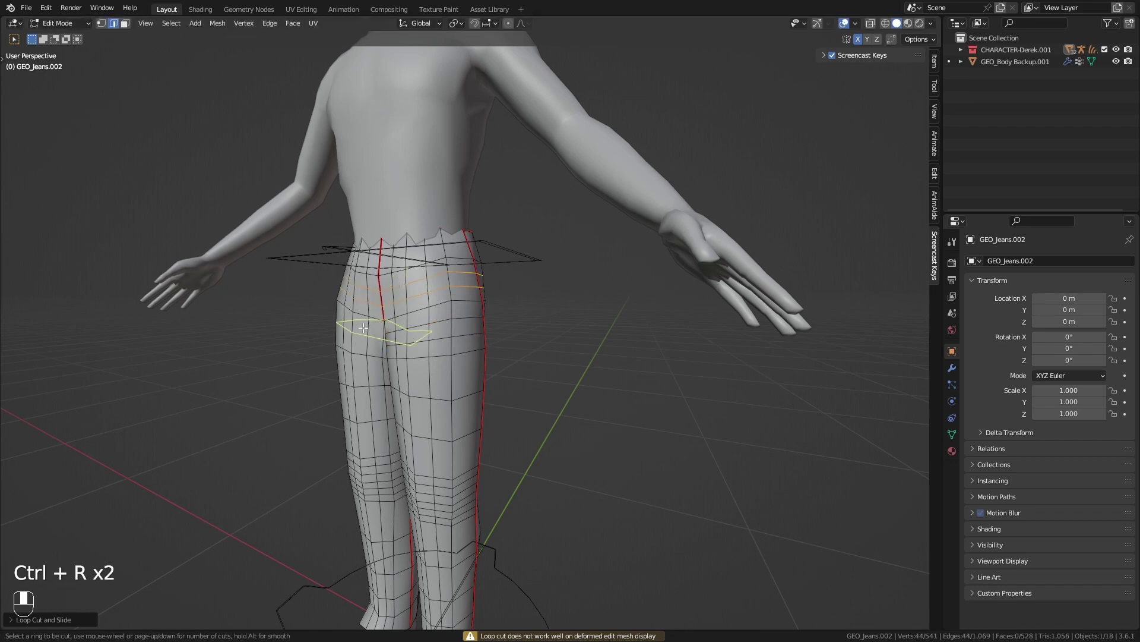
pyautogui.hotkey('ctrl', 'r')
pyautogui.click(364, 327)
pyautogui.moveTo(363, 327); pyautogui.dragTo(560, 347, button='middle')
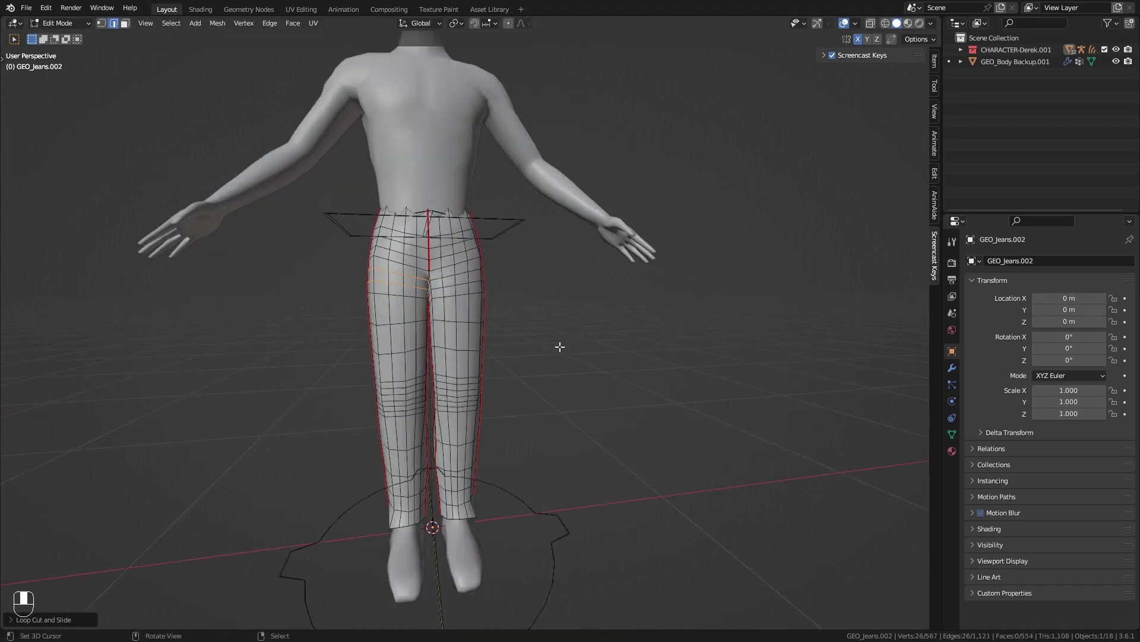
# Return to Object Mode, select the body mesh and display its transform and dimension values
pyautogui.press('Tab')
pyautogui.moveTo(546, 330); pyautogui.dragTo(556, 369, button='middle')
pyautogui.rightClick(436, 198)
pyautogui.hotkey('shift', 'f')
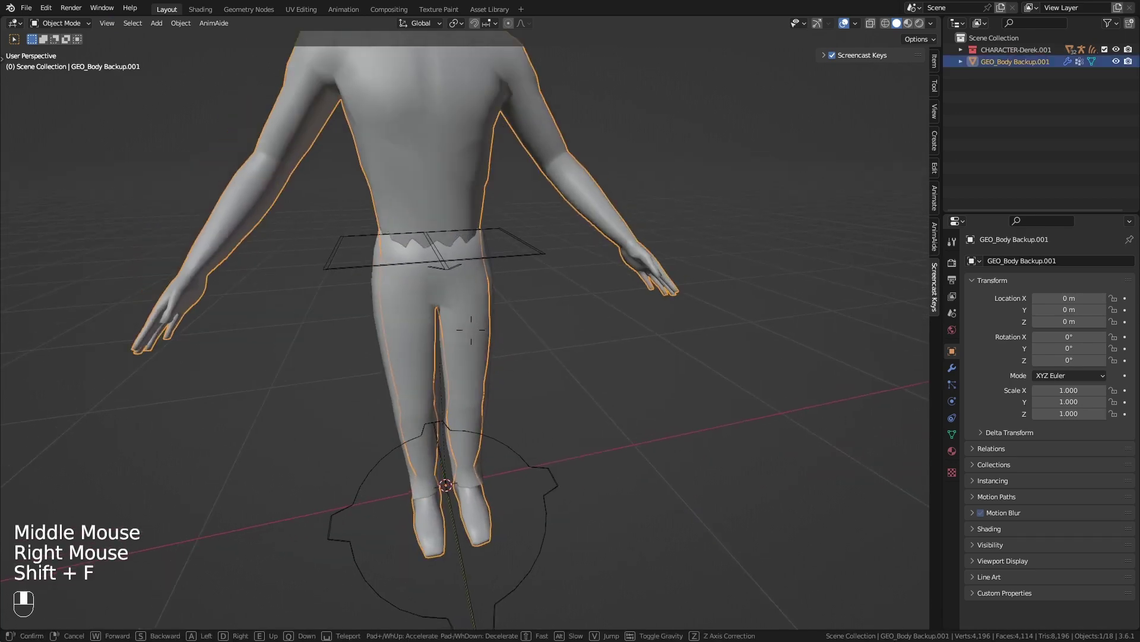
pyautogui.press('s')
pyautogui.click(477, 224)
pyautogui.press('n')
pyautogui.press('n')
pyautogui.click(935, 62)
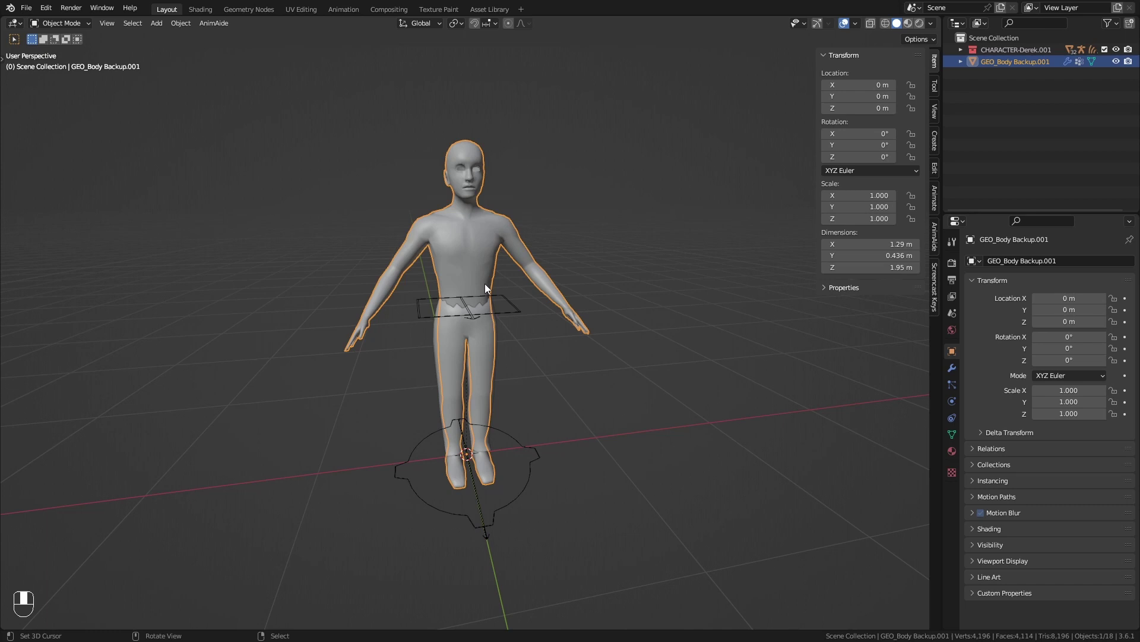
pyautogui.moveTo(499, 284)
pyautogui.mouseDown(button='middle')
pyautogui.moveTo(509, 283)
pyautogui.moveTo(486, 279)
pyautogui.mouseUp(button='middle')
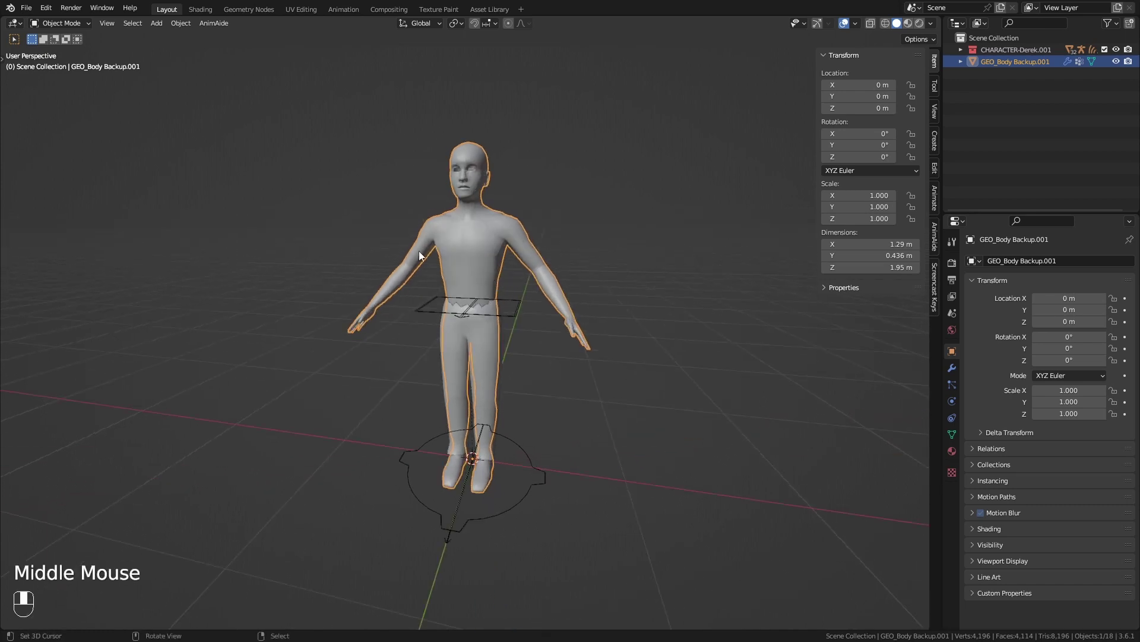
pyautogui.moveTo(422, 274); pyautogui.dragTo(448, 266, button='middle')
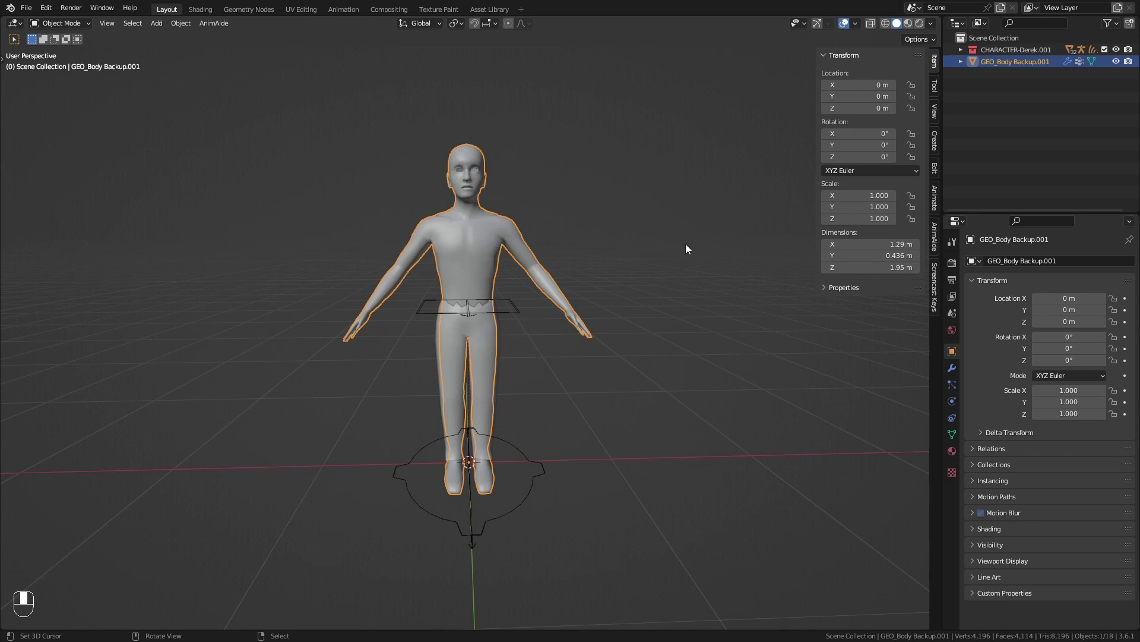
pyautogui.moveTo(676, 267); pyautogui.dragTo(565, 305, button='middle')
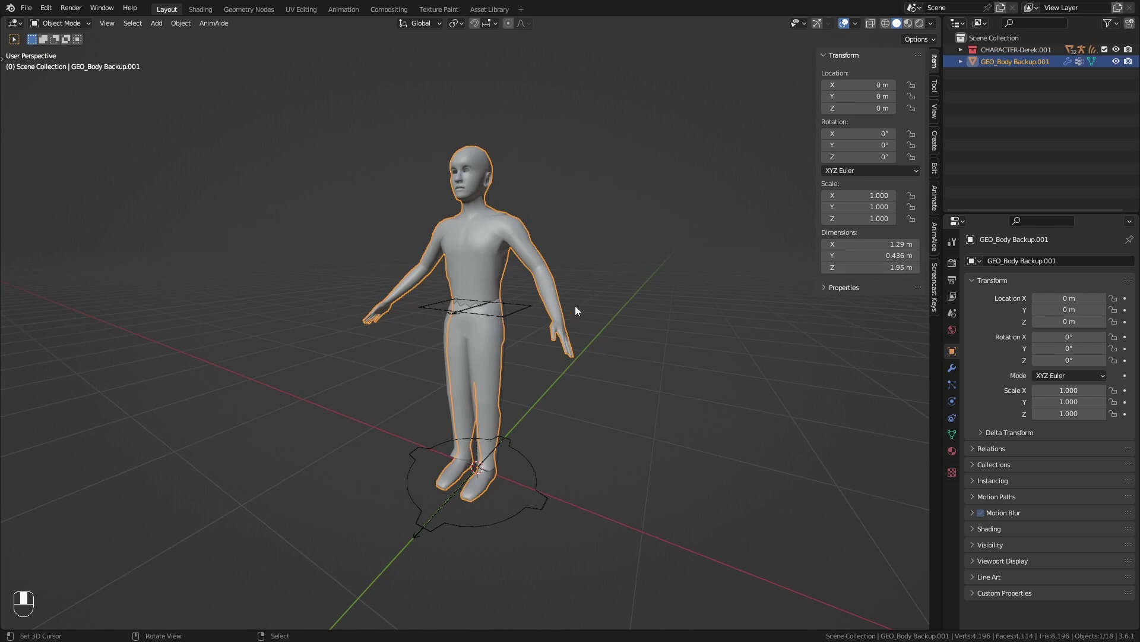
pyautogui.moveTo(580, 305); pyautogui.dragTo(615, 280, button='middle')
pyautogui.hotkey('shift', 'f')
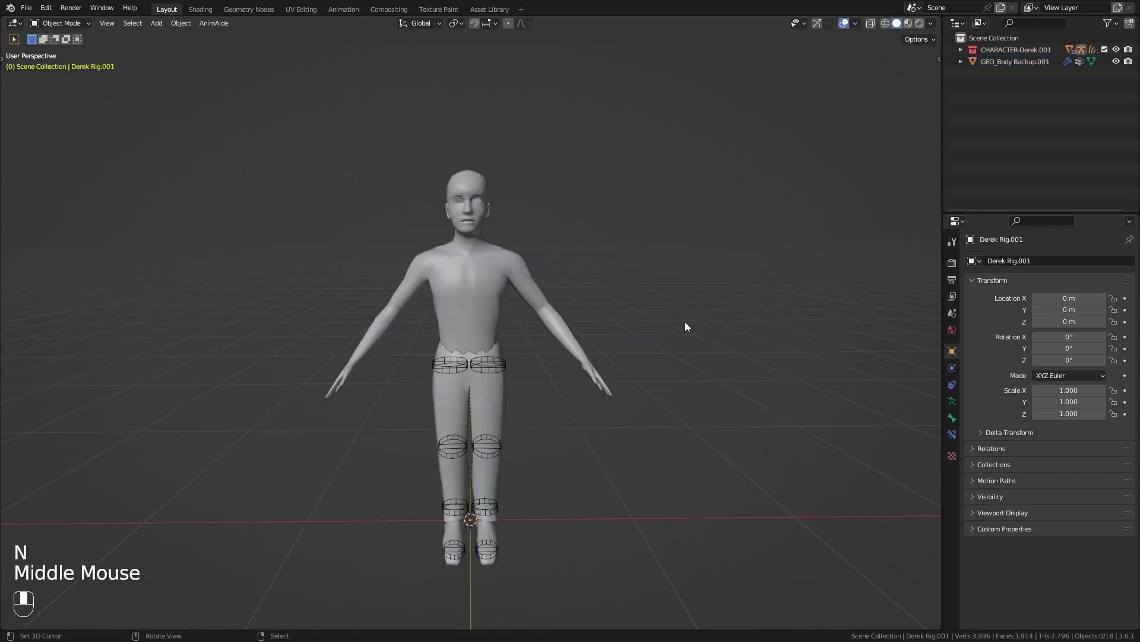
# Try bending the character's left leg by rotating the rig's thigh and shin FK controls about the global X axis
pyautogui.moveTo(685, 324); pyautogui.dragTo(517, 367, button='middle')
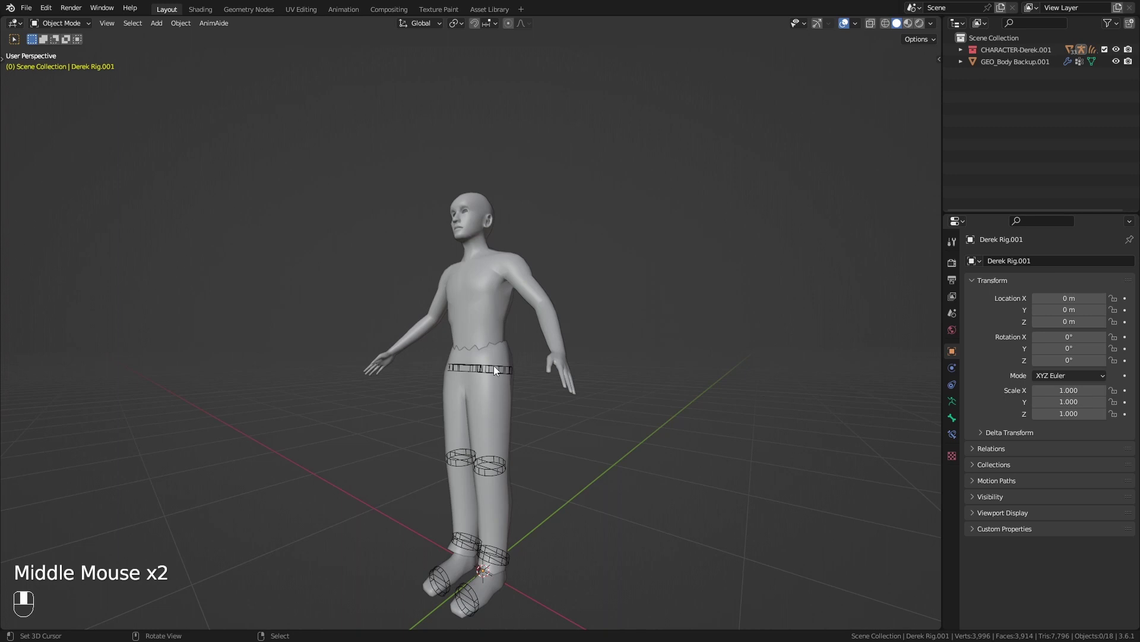
pyautogui.rightClick(498, 369)
pyautogui.hotkey('ctrl', 'Tab')
pyautogui.rightClick(501, 370)
pyautogui.press('r')
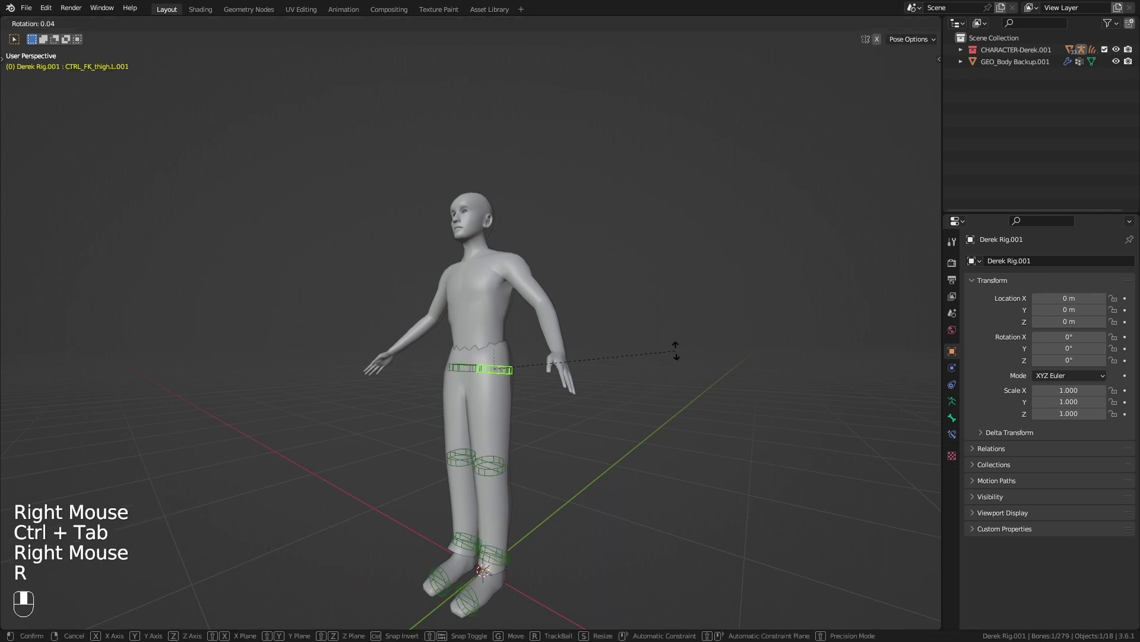
pyautogui.press('x')
pyautogui.click(645, 440)
pyautogui.rightClick(468, 450)
pyautogui.press('r')
pyautogui.press('x')
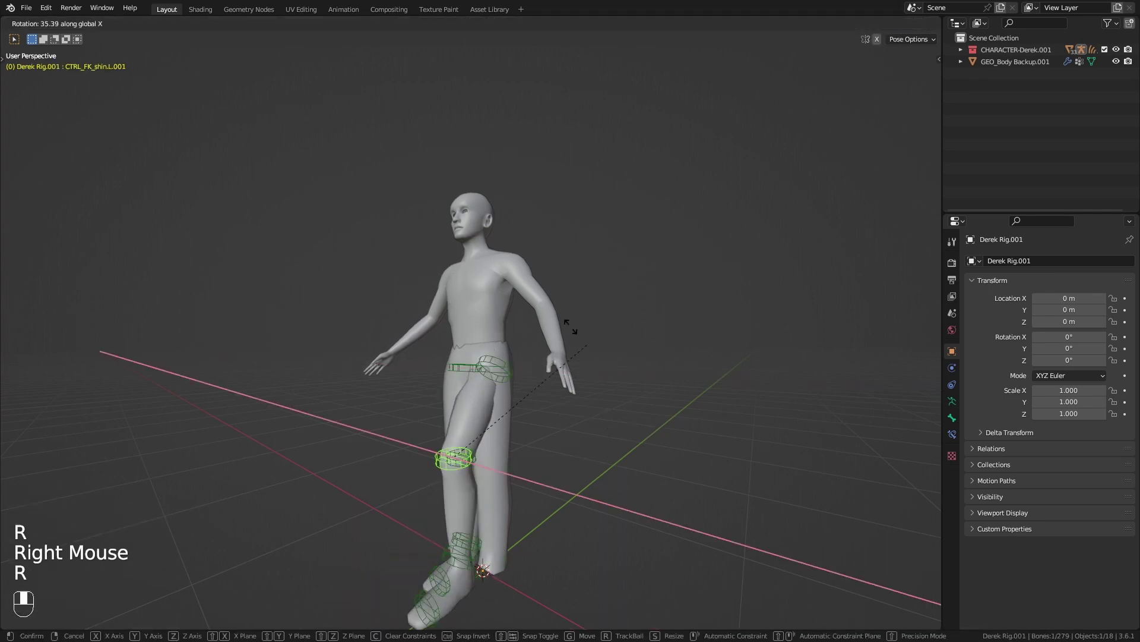
pyautogui.click(570, 326)
# Clear the rotation of all the rig's controls and return to Object Mode
pyautogui.moveTo(570, 326); pyautogui.dragTo(631, 425, button='middle')
pyautogui.press('a')
pyautogui.hotkey('alt', 'r')
pyautogui.hotkey('ctrl', 'Tab')
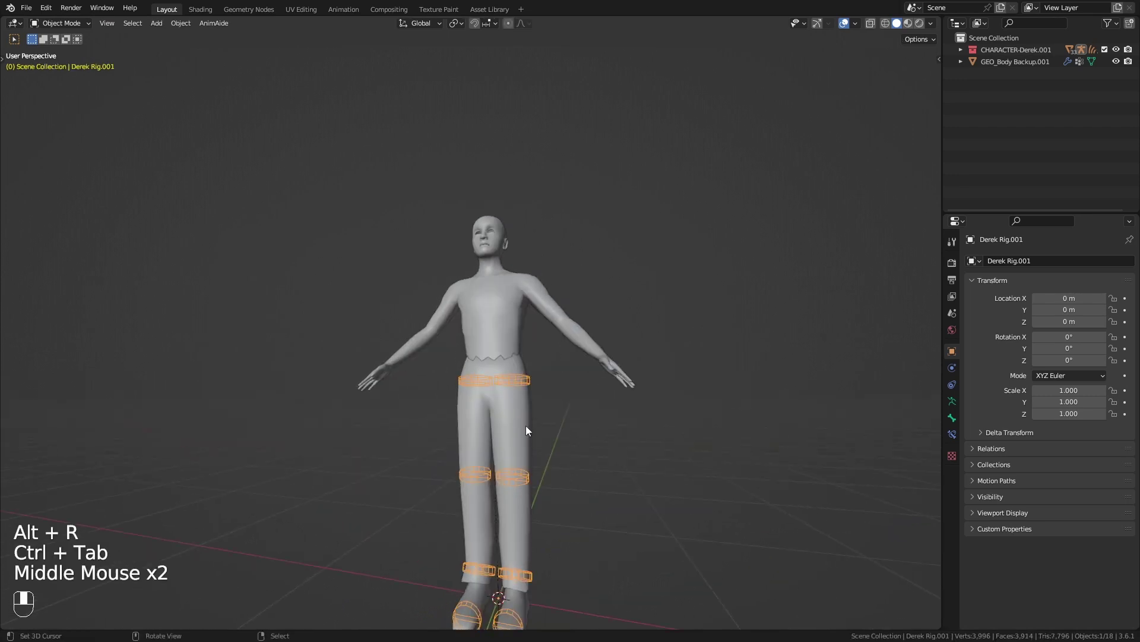
# Parent the jeans to the character rig with armature deformation
pyautogui.rightClick(526, 426)
pyautogui.keyDown('shift'); pyautogui.rightClick(513, 379); pyautogui.keyUp('shift')
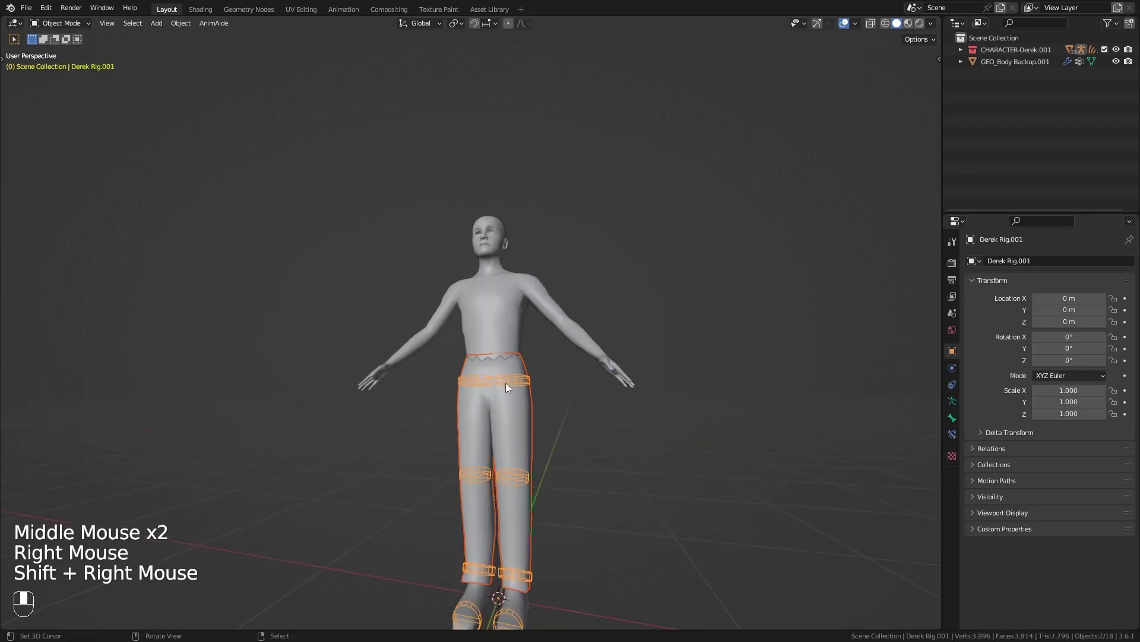
pyautogui.hotkey('ctrl', 'p')
pyautogui.click(505, 382)
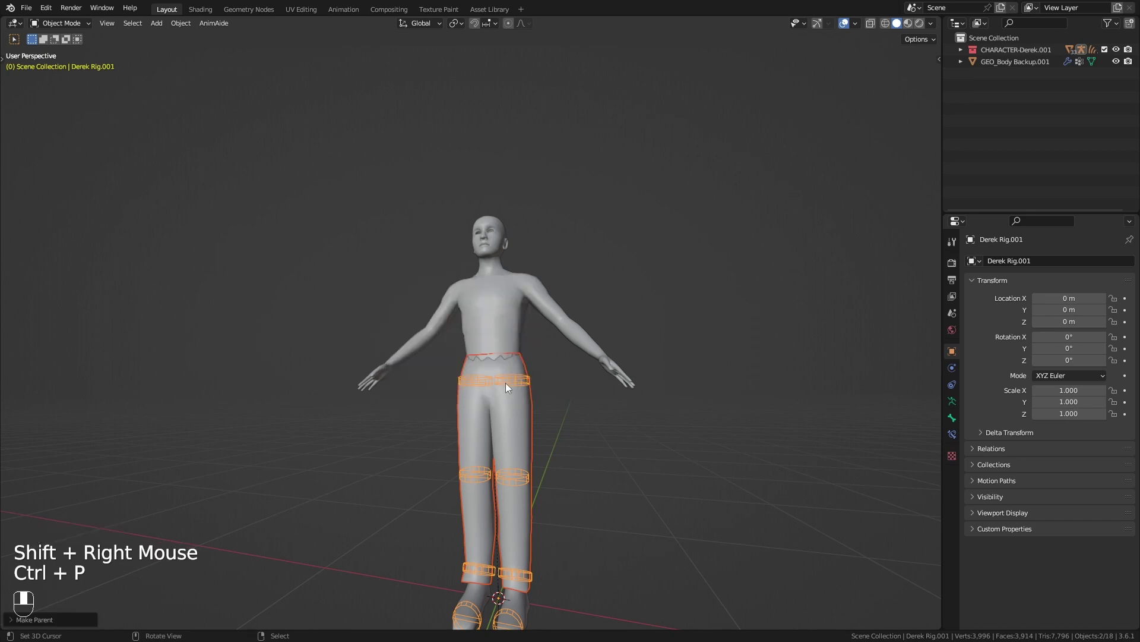
# Bend the character's left leg by rotating its thigh and shin FK controls about the global X axis in Pose Mode
pyautogui.moveTo(549, 410); pyautogui.dragTo(676, 385, button='middle')
pyautogui.rightClick(527, 381)
pyautogui.hotkey('ctrl', 'Tab')
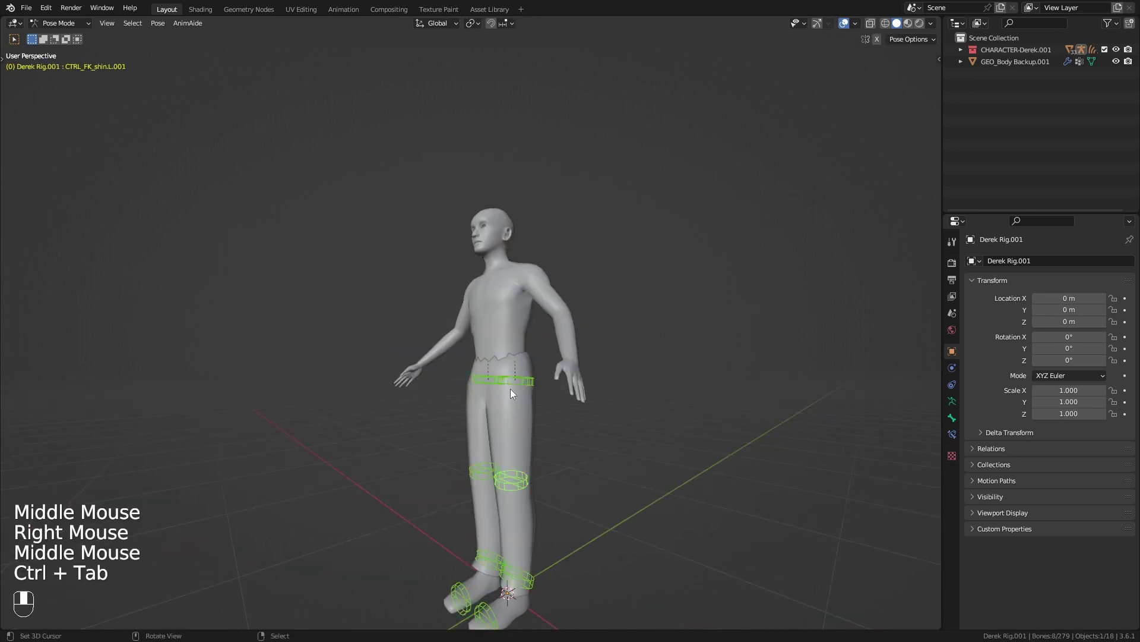
pyautogui.rightClick(511, 478)
pyautogui.press('r')
pyautogui.rightClick(622, 433)
pyautogui.press('r')
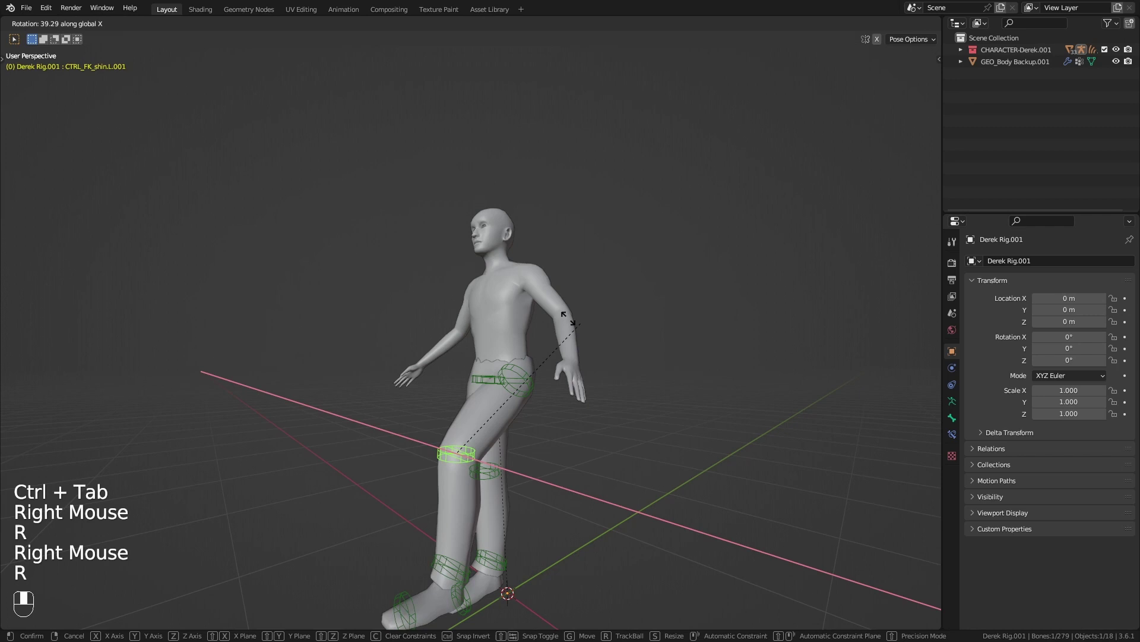
pyautogui.moveTo(569, 319); pyautogui.dragTo(500, 404, button='middle')
# Leave Pose Mode, select the jeans and enable Preserve Volume in their Armature modifier
pyautogui.hotkey('ctrl', 'Tab')
pyautogui.rightClick(500, 404)
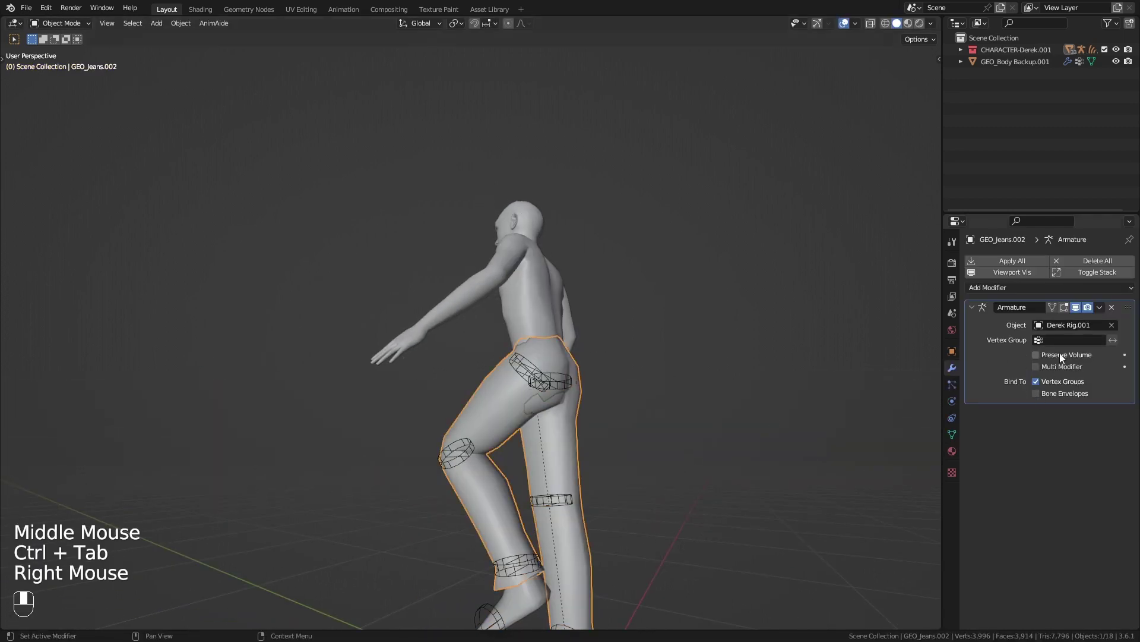
pyautogui.click(1057, 354)
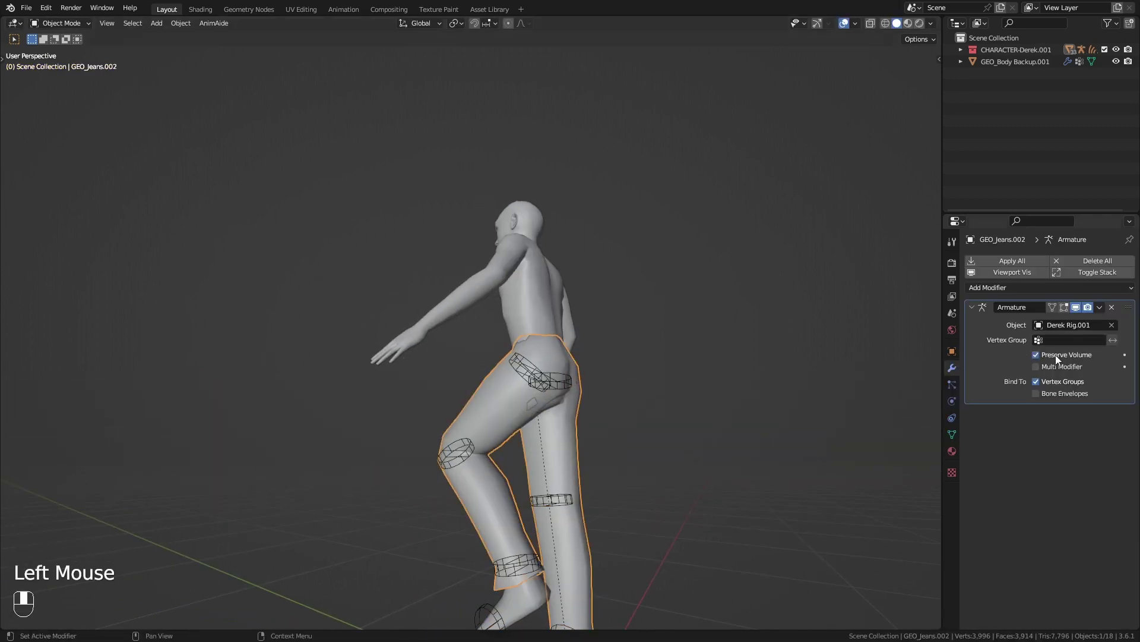
# Examine how the posed jeans deform around the hips and the bent knee from several angles
pyautogui.moveTo(713, 375); pyautogui.dragTo(606, 341, button='middle')
pyautogui.hotkey('shift', 'f')
pyautogui.press('w')
pyautogui.click(461, 334)
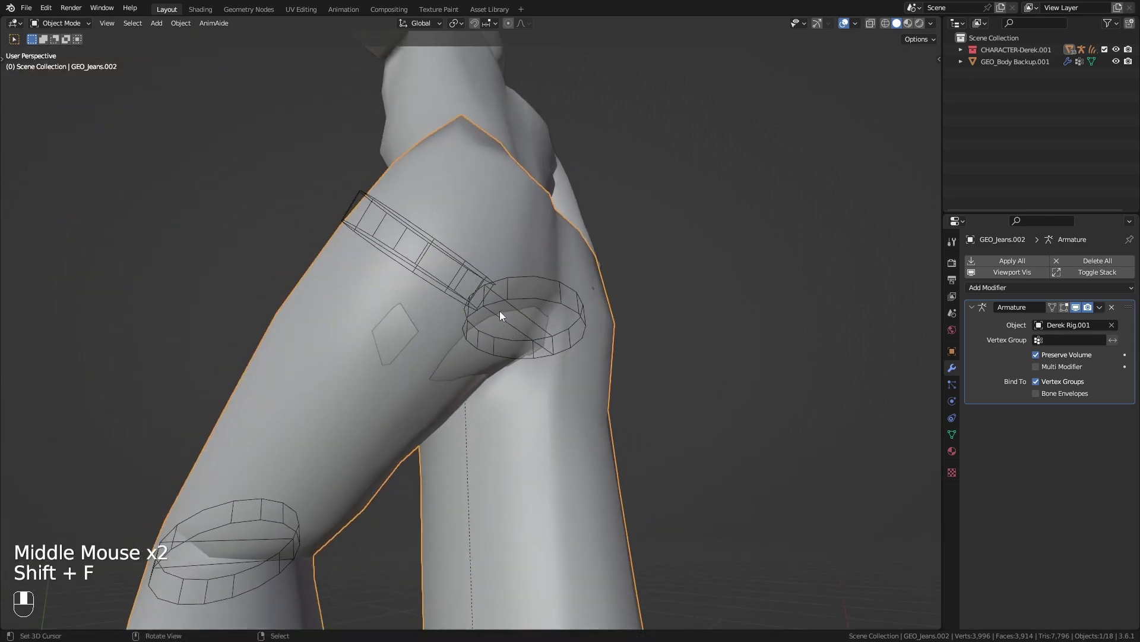
pyautogui.hotkey('shift', 'f')
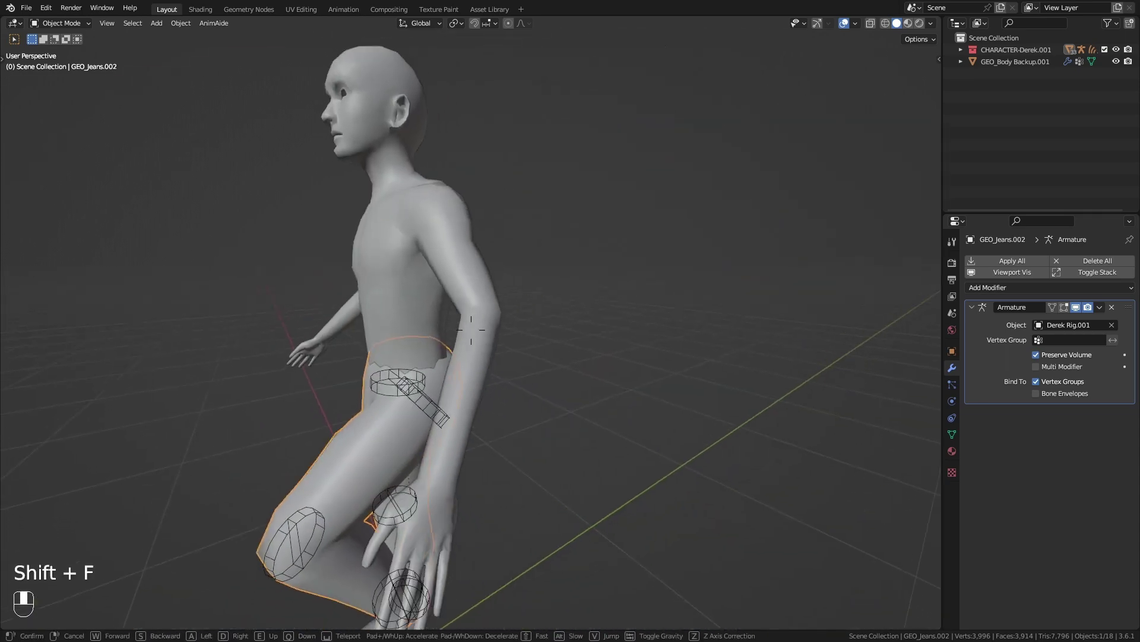
pyautogui.moveTo(479, 347); pyautogui.dragTo(578, 341, button='middle')
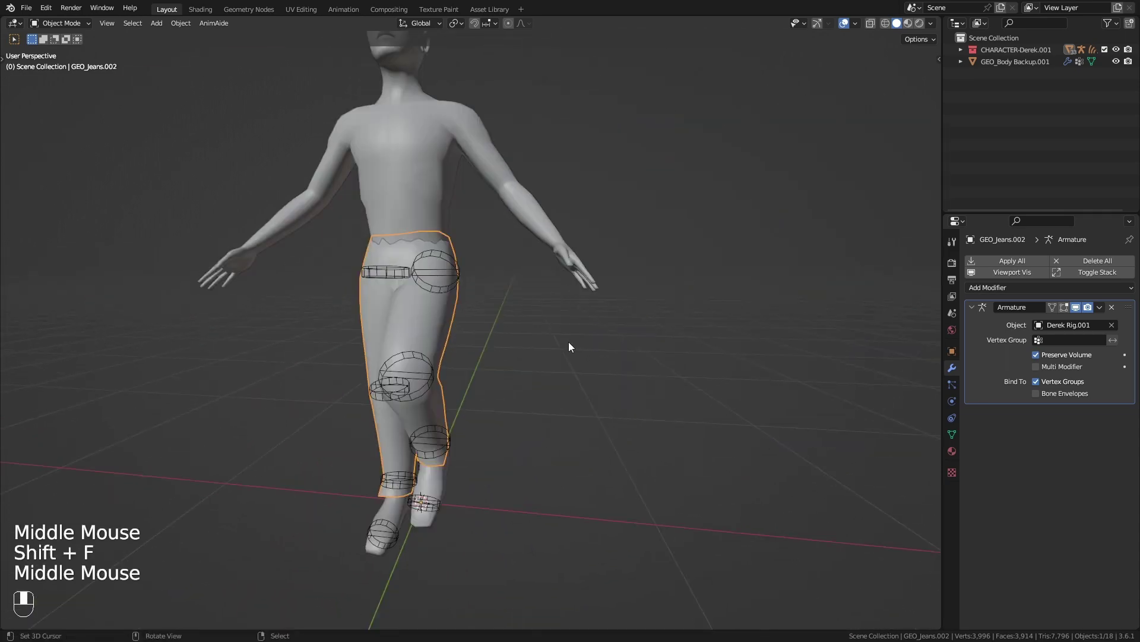
pyautogui.moveTo(442, 279)
pyautogui.mouseDown(button='middle')
pyautogui.moveTo(396, 274)
pyautogui.moveTo(451, 284)
pyautogui.mouseUp(button='middle')
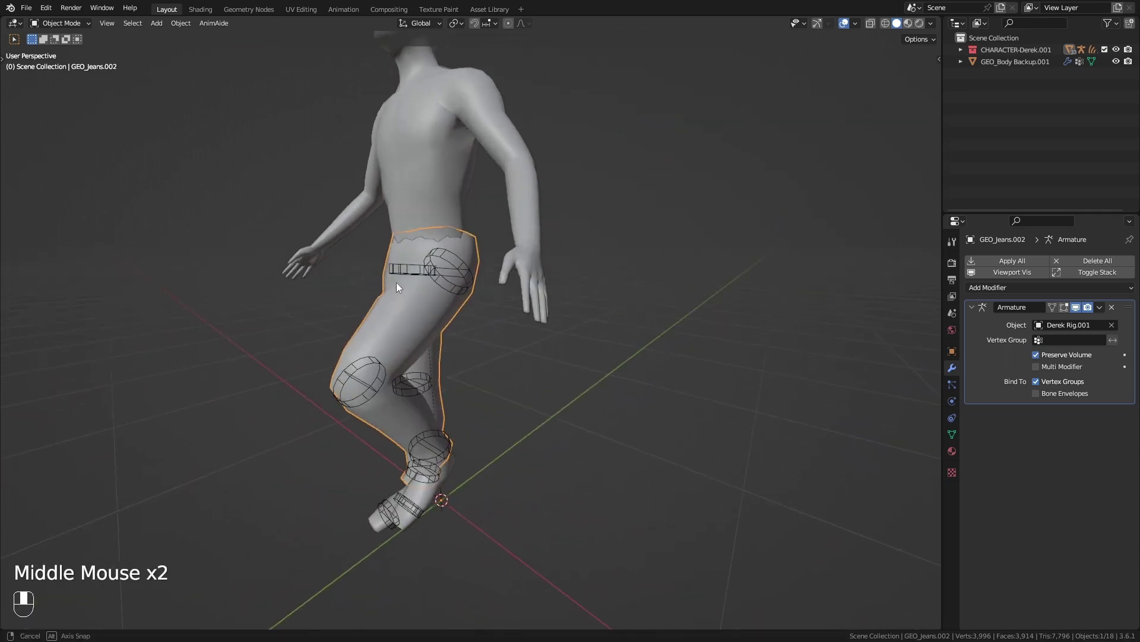
# Clear the rotation of all the rig's controls and leave Pose Mode
pyautogui.rightClick(451, 294)
pyautogui.hotkey('ctrl', 'Tab')
pyautogui.press('a')
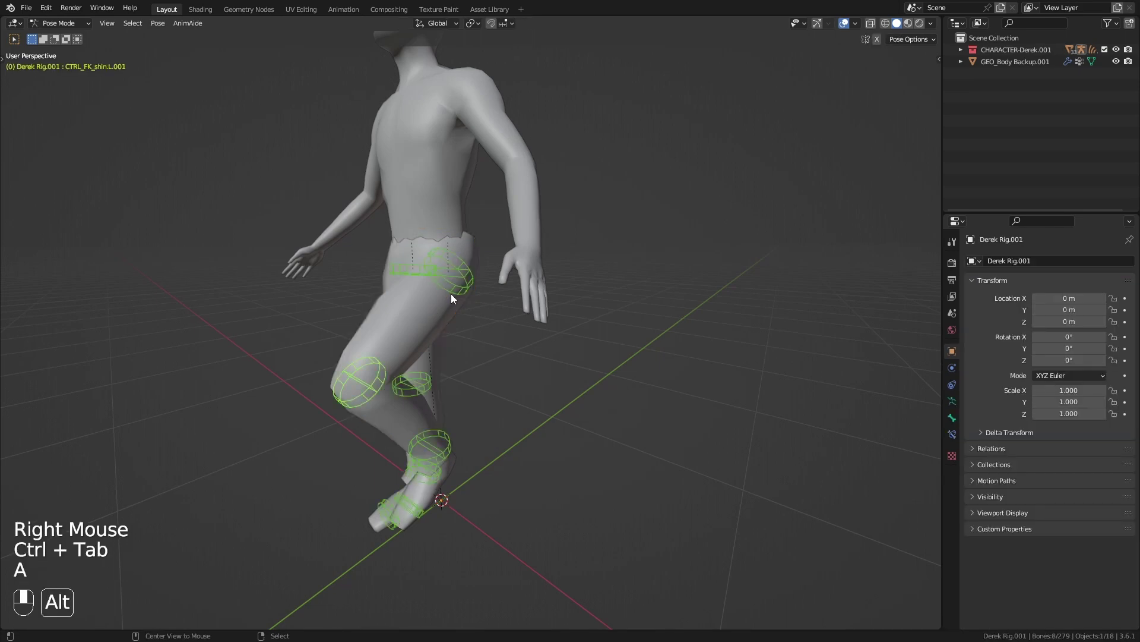
pyautogui.hotkey('alt', 'r')
pyautogui.hotkey('ctrl', 'Tab')
pyautogui.rightClick(629, 337)
pyautogui.moveTo(630, 338); pyautogui.dragTo(547, 327, button='middle')
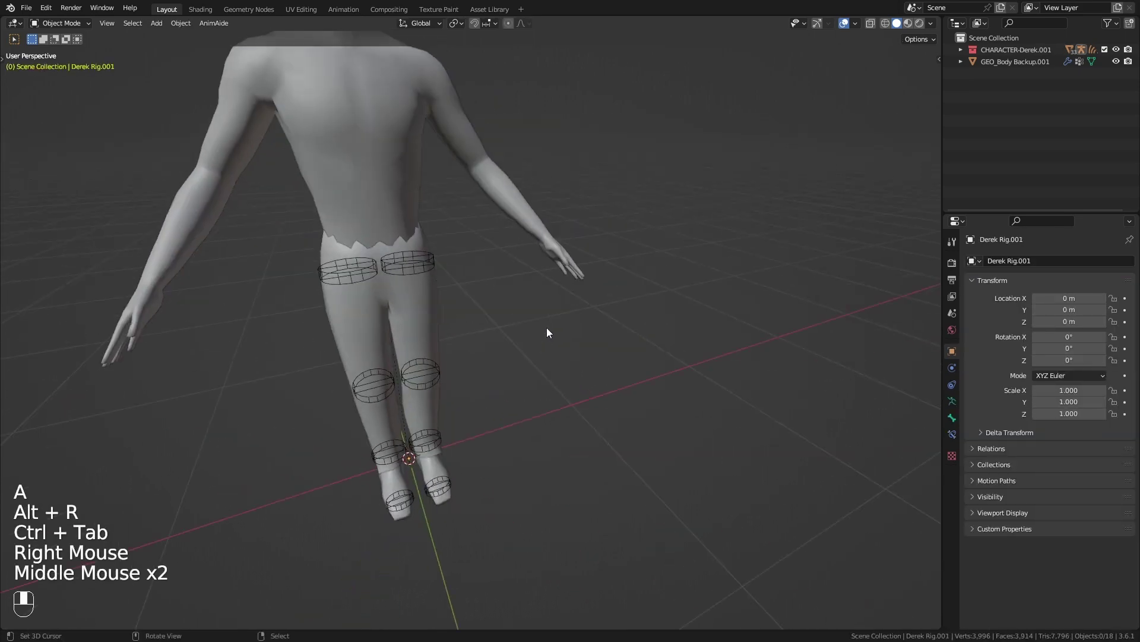
# Select the body and then the jeans, enter Weight Paint mode and transfer the body's weights to the jeans
pyautogui.hotkey('shift', 'f')
pyautogui.click(468, 303)
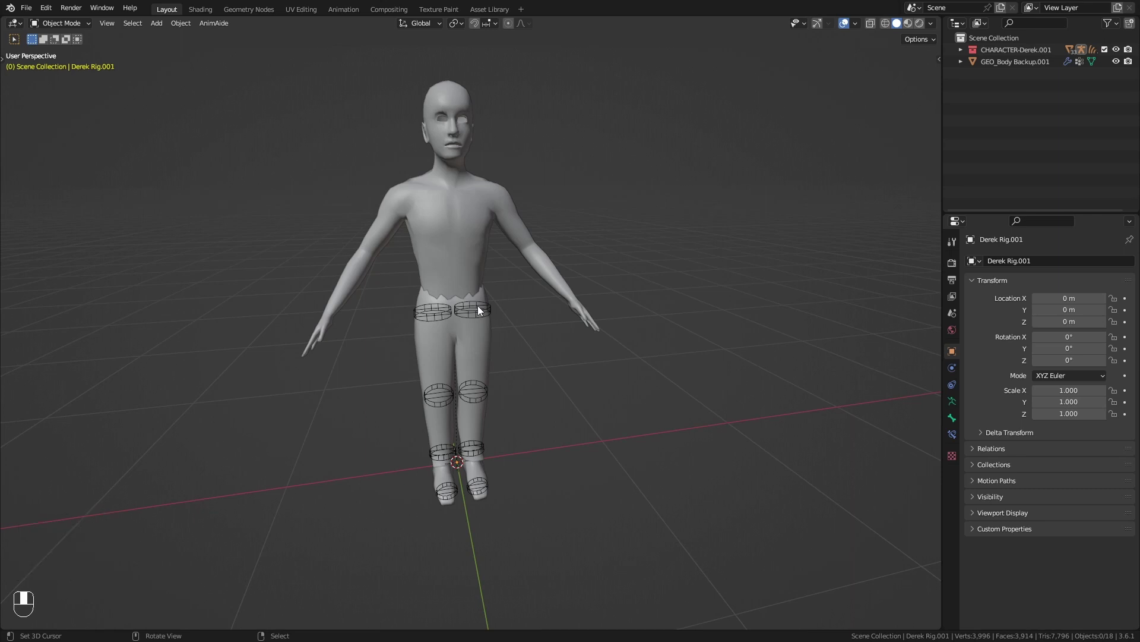
pyautogui.click(484, 300)
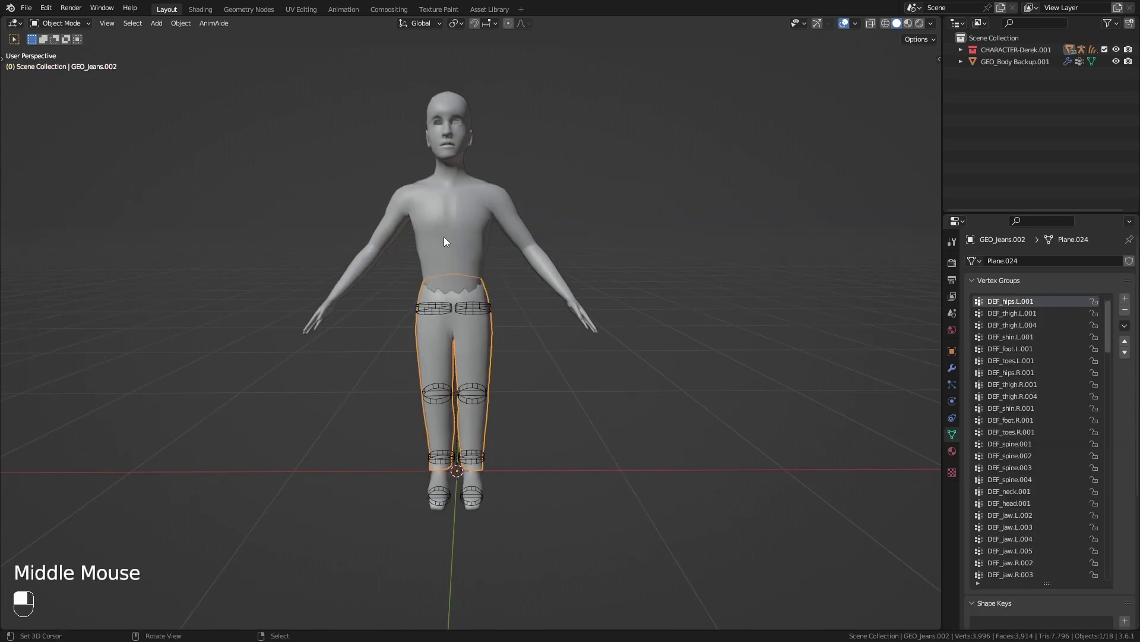
pyautogui.rightClick(449, 215)
pyautogui.rightClick(488, 341)
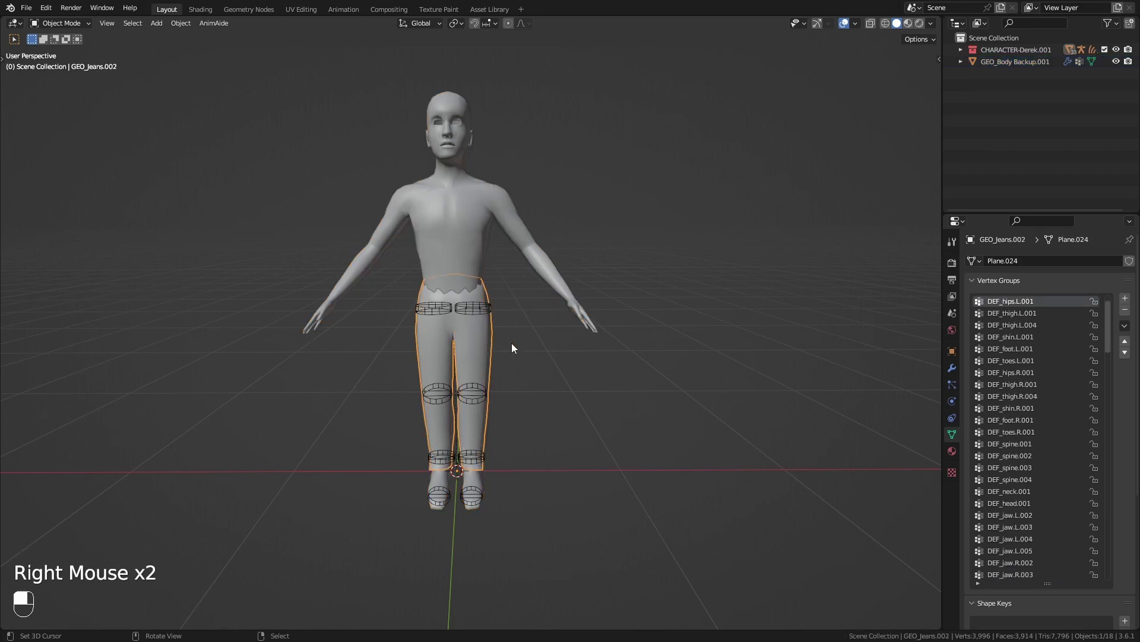
pyautogui.rightClick(465, 223)
pyautogui.keyDown('shift'); pyautogui.rightClick(485, 334); pyautogui.keyUp('shift')
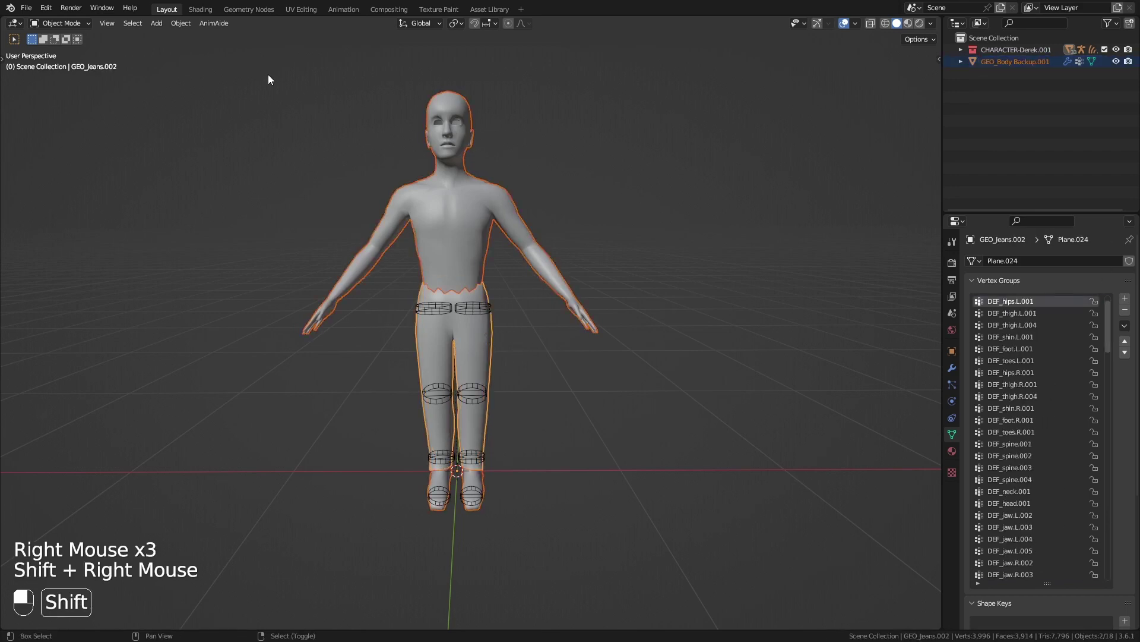
pyautogui.moveTo(73, 24); pyautogui.dragTo(80, 87)
pyautogui.click(161, 24)
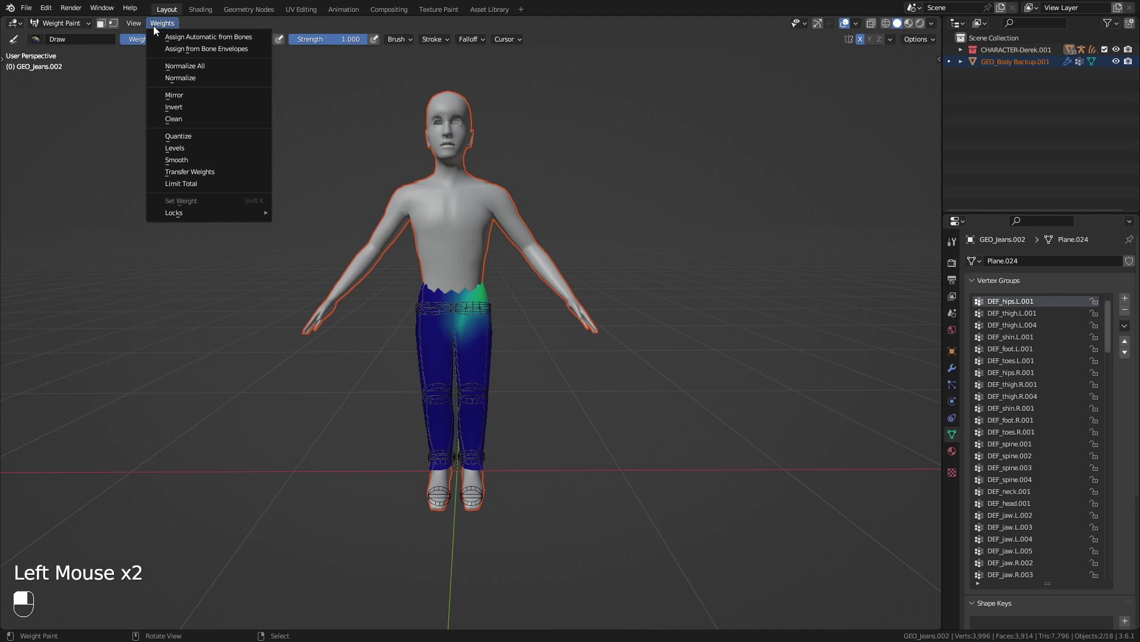
pyautogui.click(186, 173)
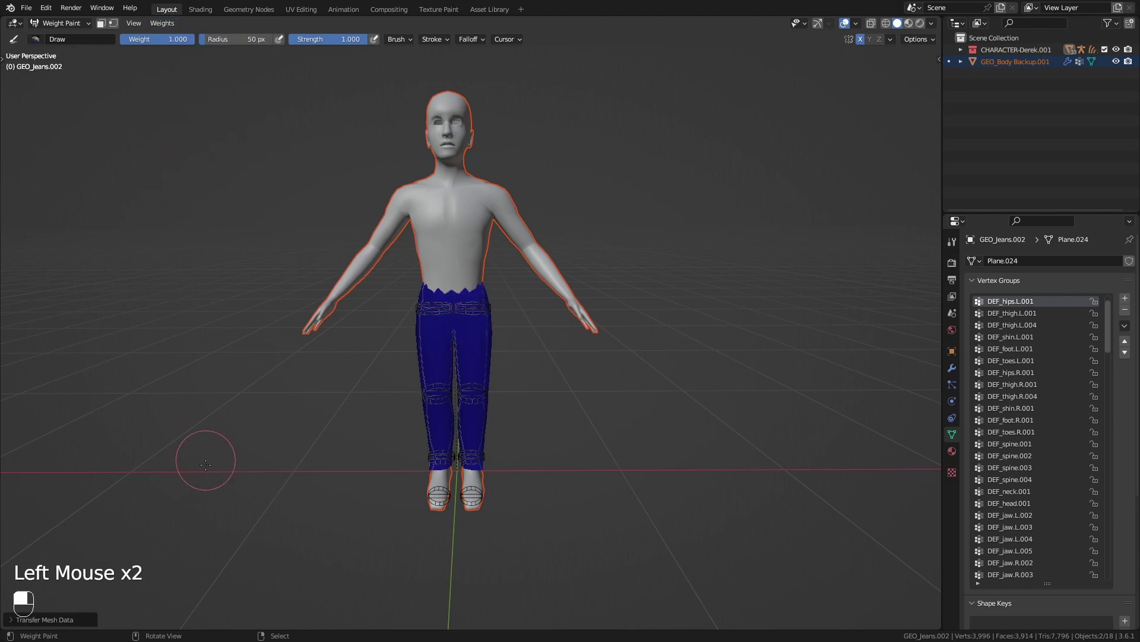
# Set the weight transfer's vertex mapping to Nearest Face Interpolated and its source layers to By Name, and return to Object Mode
pyautogui.click(11, 620)
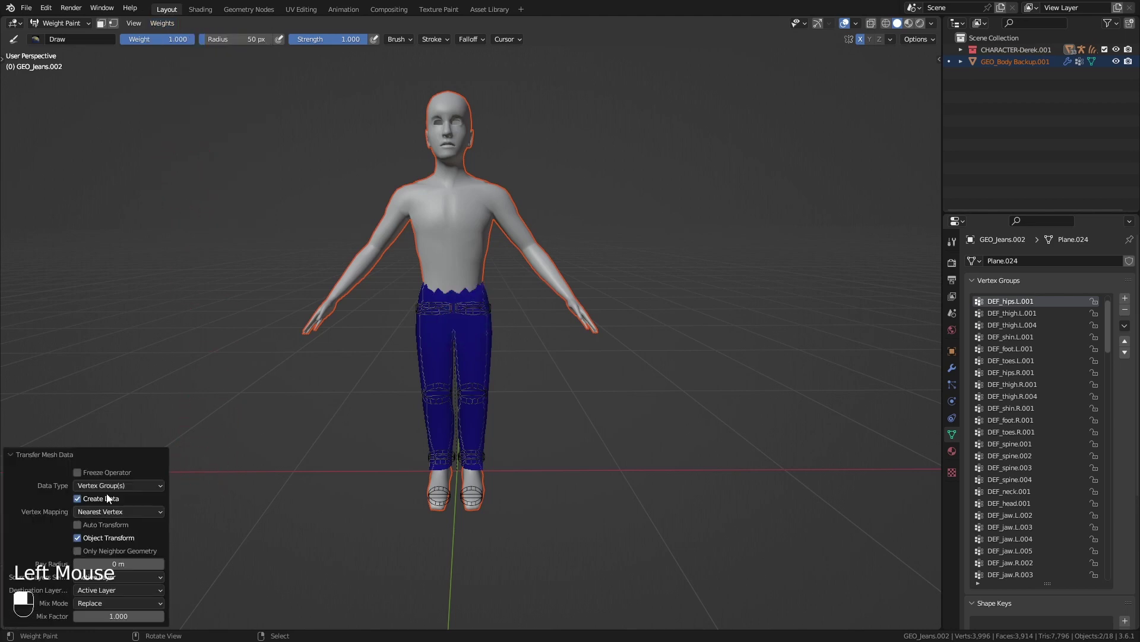
pyautogui.click(116, 512)
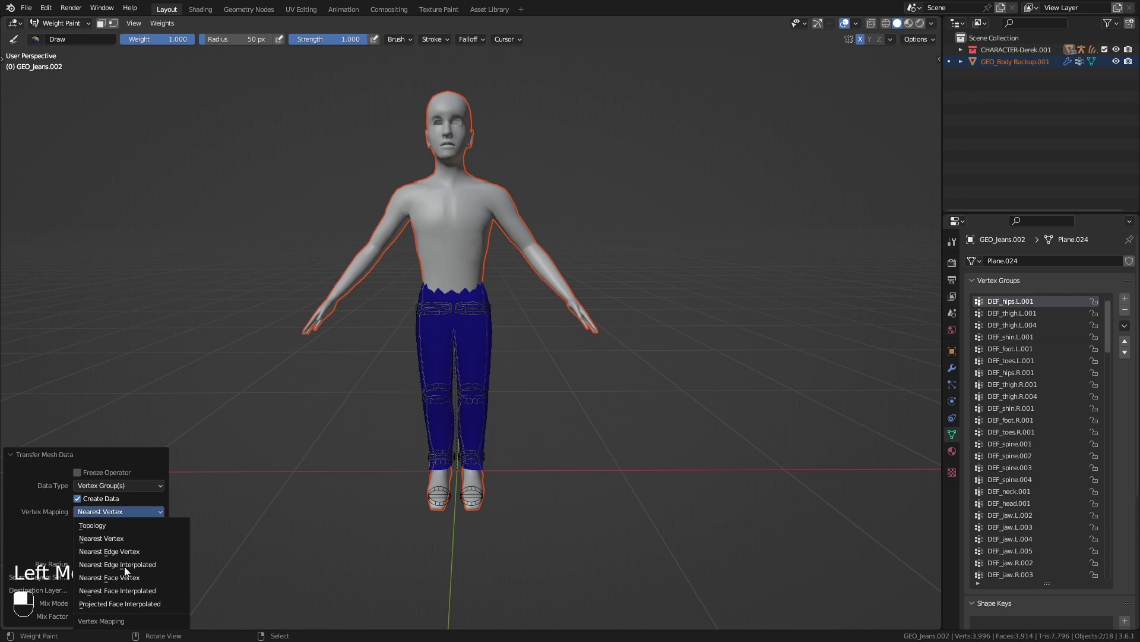
pyautogui.click(134, 596)
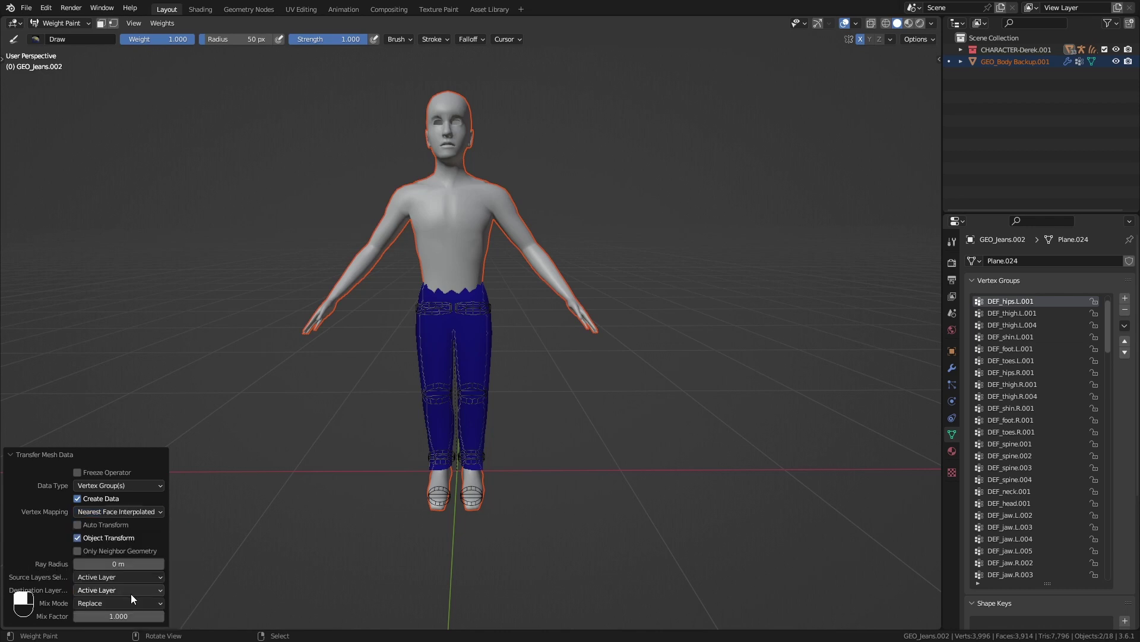
pyautogui.click(95, 577)
pyautogui.click(104, 551)
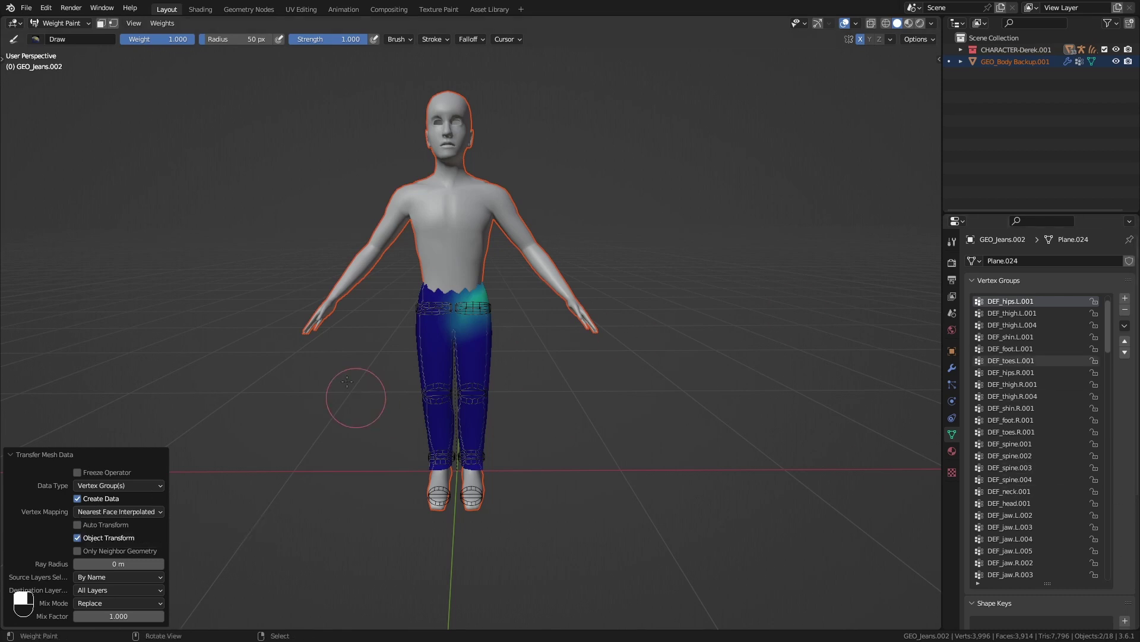
pyautogui.click(59, 23)
pyautogui.click(57, 34)
# Test the jeans' deformation by rotating the left thigh and shin FK controls about the global X axis in Pose Mode
pyautogui.moveTo(580, 236); pyautogui.dragTo(480, 309, button='middle')
pyautogui.rightClick(480, 309)
pyautogui.hotkey('ctrl', 'Tab')
pyautogui.rightClick(478, 312)
pyautogui.press('r')
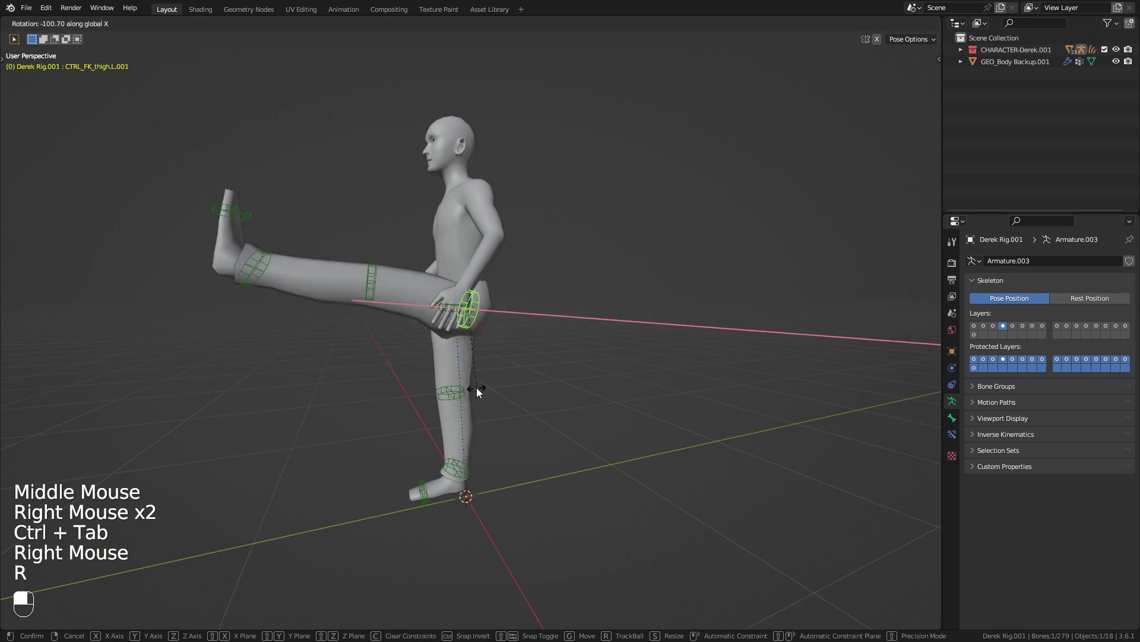
pyautogui.click(377, 298)
pyautogui.rightClick(377, 298)
pyautogui.press('r')
pyautogui.press('x')
pyautogui.click(389, 153)
pyautogui.moveTo(389, 153); pyautogui.dragTo(632, 247, button='middle')
# Reset the rotation of every rig control after the test pose and return to Object Mode
pyautogui.press('a')
pyautogui.hotkey('alt', 'r')
pyautogui.hotkey('ctrl', 'Tab')
# Isolate the body mesh in Local View and enter Edit Mode with face selection
pyautogui.rightClick(455, 261)
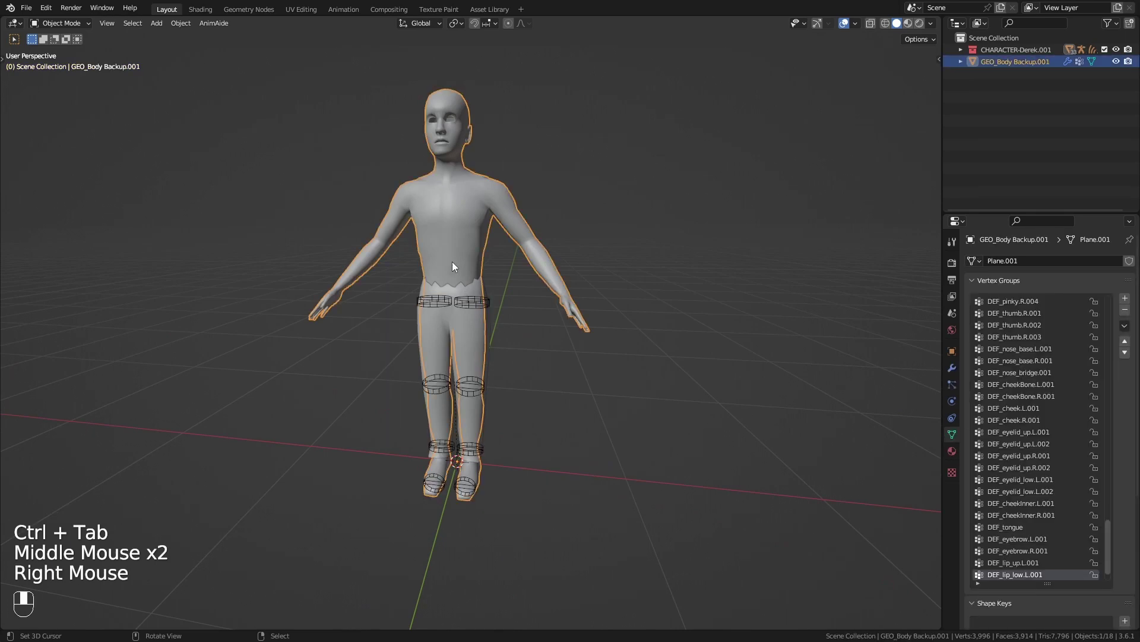
pyautogui.press('/')
pyautogui.hotkey('shift', 'f')
pyautogui.press('Tab')
pyautogui.moveTo(452, 262); pyautogui.dragTo(499, 256, button='middle')
pyautogui.press('3')
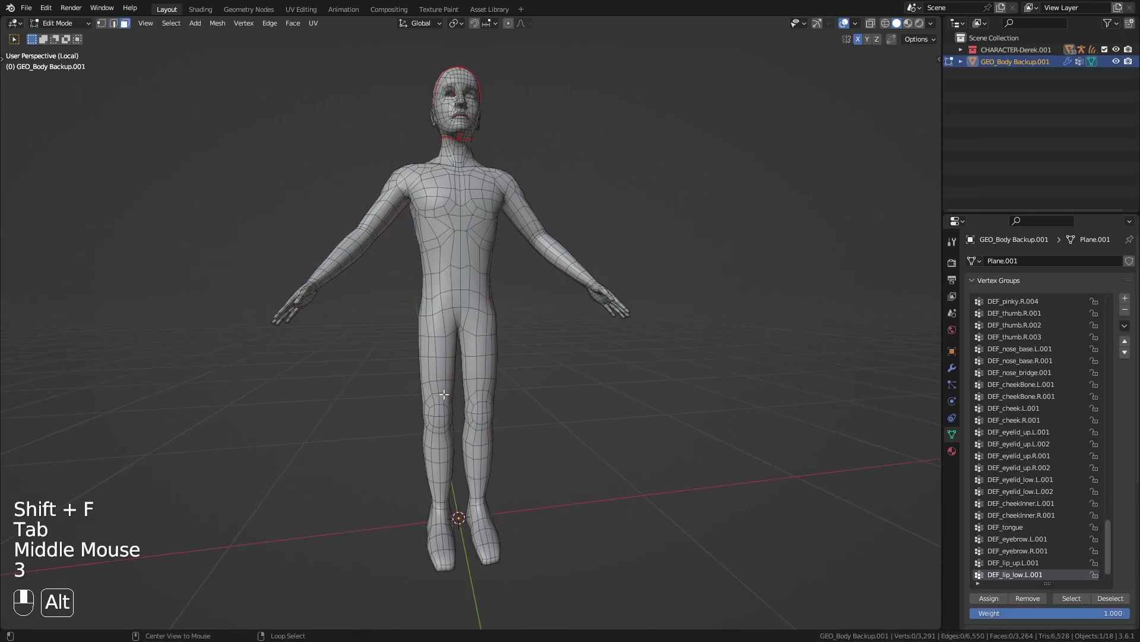
# Select the face loops above and below both knees and grow the selection four times to cover the legs
pyautogui.keyDown('alt'); pyautogui.rightClick(443, 393); pyautogui.keyUp('alt')
pyautogui.keyDown('alt'); pyautogui.keyDown('shift'); pyautogui.rightClick(440, 440); pyautogui.keyUp('shift'); pyautogui.keyUp('alt')
pyautogui.keyDown('alt'); pyautogui.keyDown('shift'); pyautogui.rightClick(475, 389); pyautogui.keyUp('shift'); pyautogui.keyUp('alt')
pyautogui.hotkey('ctrl', 'z')
pyautogui.keyDown('alt'); pyautogui.keyDown('shift'); pyautogui.rightClick(476, 389); pyautogui.keyUp('shift'); pyautogui.keyUp('alt')
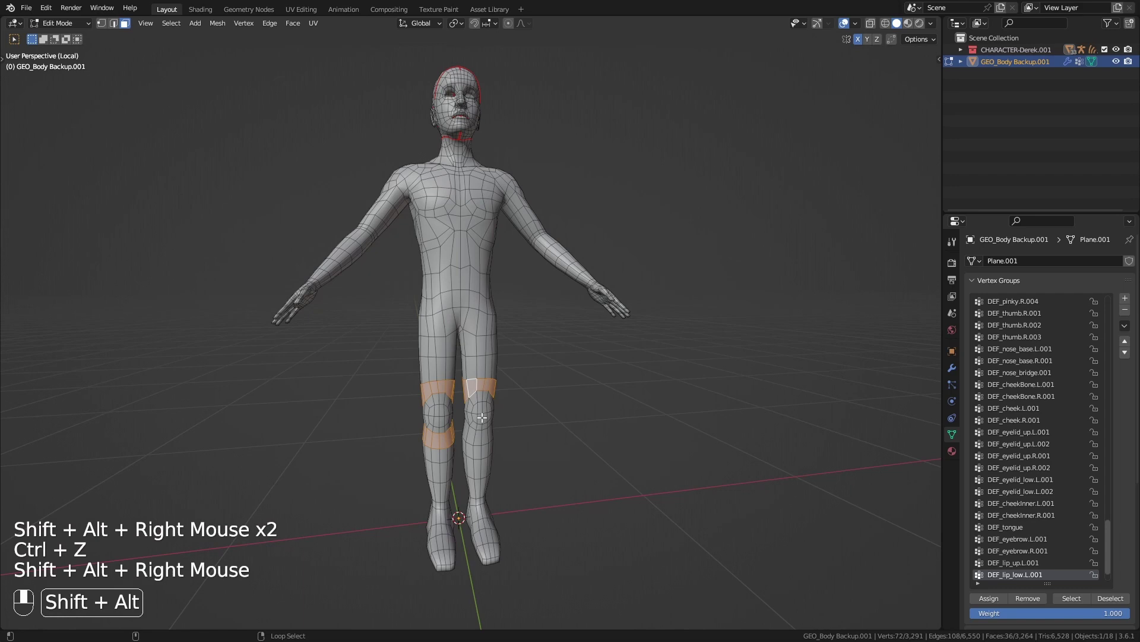
pyautogui.keyDown('alt'); pyautogui.keyDown('shift'); pyautogui.rightClick(478, 436); pyautogui.keyUp('shift'); pyautogui.keyUp('alt')
pyautogui.press('ctrl+KP_Add')
pyautogui.press('ctrl+KP_Add')
pyautogui.press('ctrl+KP_Add')
pyautogui.press('ctrl+KP_Add')
# Deselect the lowest selected face loop at each ankle and delete the selected leg faces
pyautogui.moveTo(551, 416); pyautogui.dragTo(553, 380, button='middle')
pyautogui.hotkey('shift', 'f')
pyautogui.press('w')
pyautogui.click(476, 446)
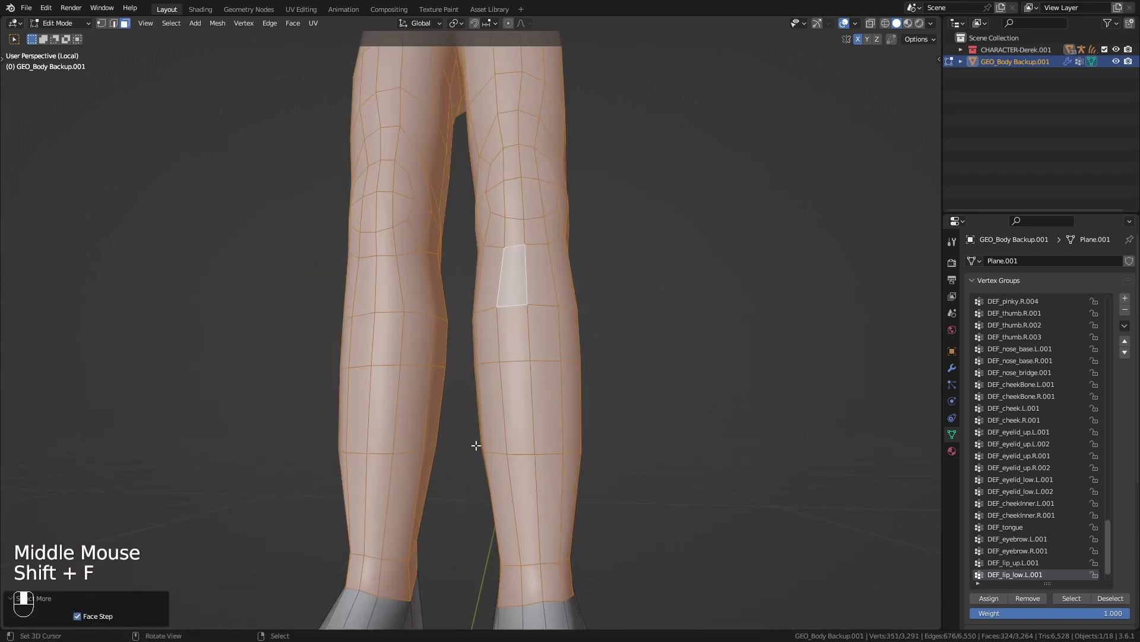
pyautogui.keyDown('alt'); pyautogui.keyDown('shift'); pyautogui.rightClick(392, 572); pyautogui.keyUp('shift'); pyautogui.keyUp('alt')
pyautogui.keyDown('alt'); pyautogui.keyDown('shift'); pyautogui.rightClick(549, 577); pyautogui.keyUp('shift'); pyautogui.keyUp('alt')
pyautogui.hotkey('shift', 'f')
pyautogui.press('s')
pyautogui.click(498, 474)
pyautogui.moveTo(499, 473); pyautogui.dragTo(335, 392, button='middle')
pyautogui.press('x')
pyautogui.click(423, 441)
# Circle-select the leftover faces at the back of the hips and delete them
pyautogui.press('c')
pyautogui.moveTo(405, 367); pyautogui.dragTo(432, 373)
pyautogui.press('x')
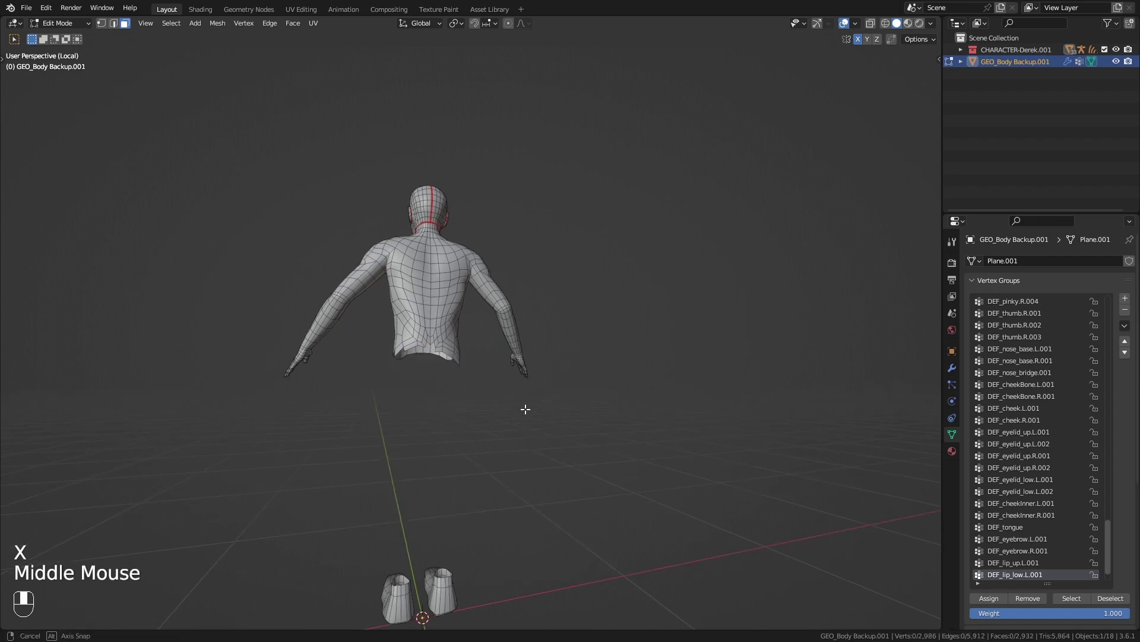
pyautogui.moveTo(525, 407); pyautogui.dragTo(565, 402, button='middle')
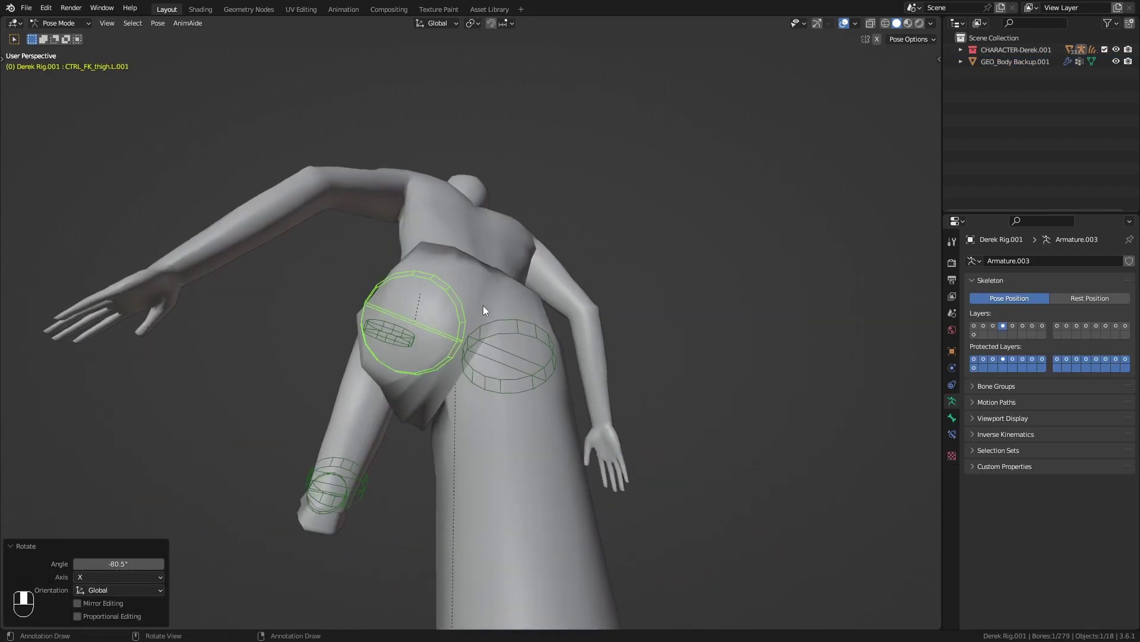
# Clear the left thigh's test pose by resetting the rotation of all rig controls, and leave Pose Mode
pyautogui.moveTo(426, 283); pyautogui.dragTo(582, 371, button='middle')
pyautogui.hotkey('shift', 'f')
pyautogui.press('s')
pyautogui.click(523, 349)
pyautogui.press('a')
pyautogui.hotkey('alt', 'r')
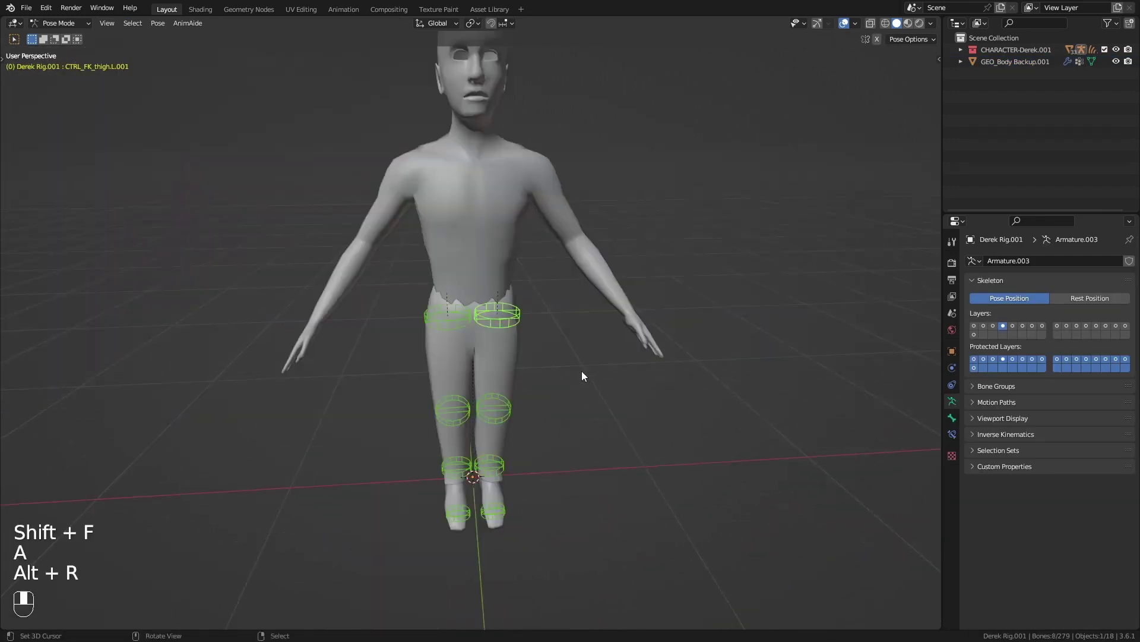
pyautogui.hotkey('ctrl', 'Tab')
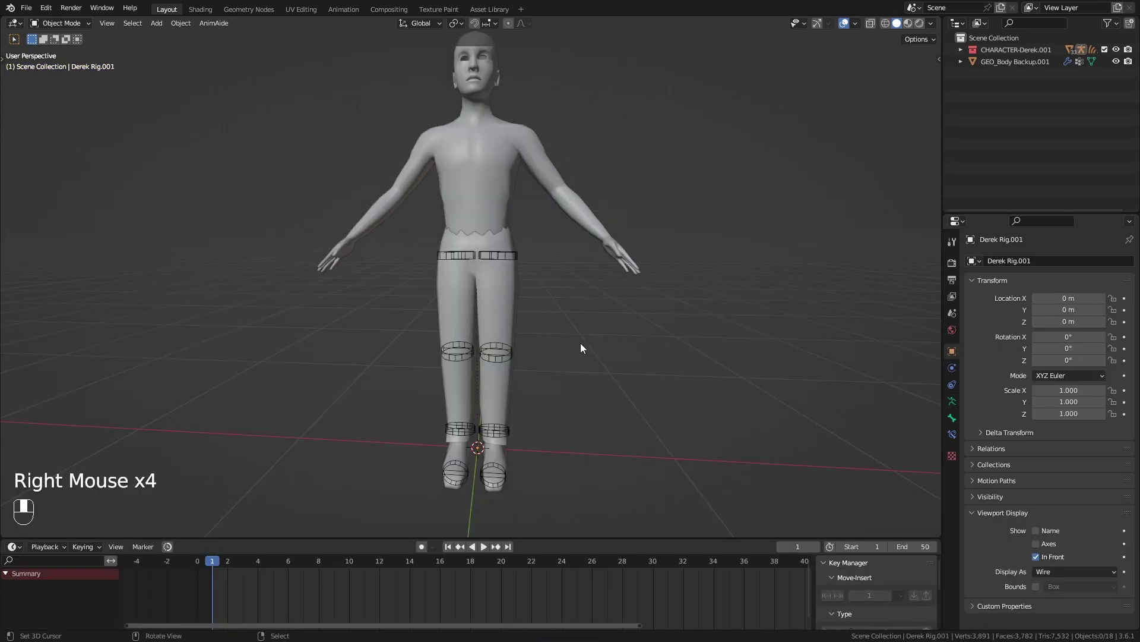
# Select the jeans and add a Subdivision modifier at level 1
pyautogui.rightClick(580, 347)
pyautogui.moveTo(588, 347); pyautogui.dragTo(647, 349, button='middle')
pyautogui.hotkey('ctrl', '1')
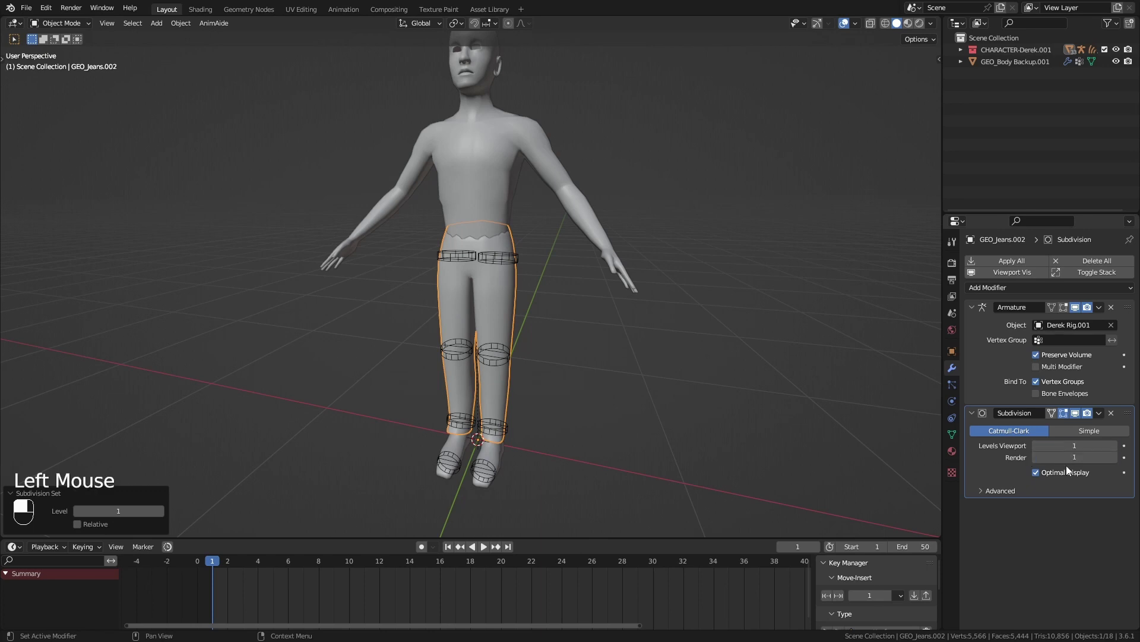
pyautogui.moveTo(772, 370); pyautogui.dragTo(787, 371, button='middle')
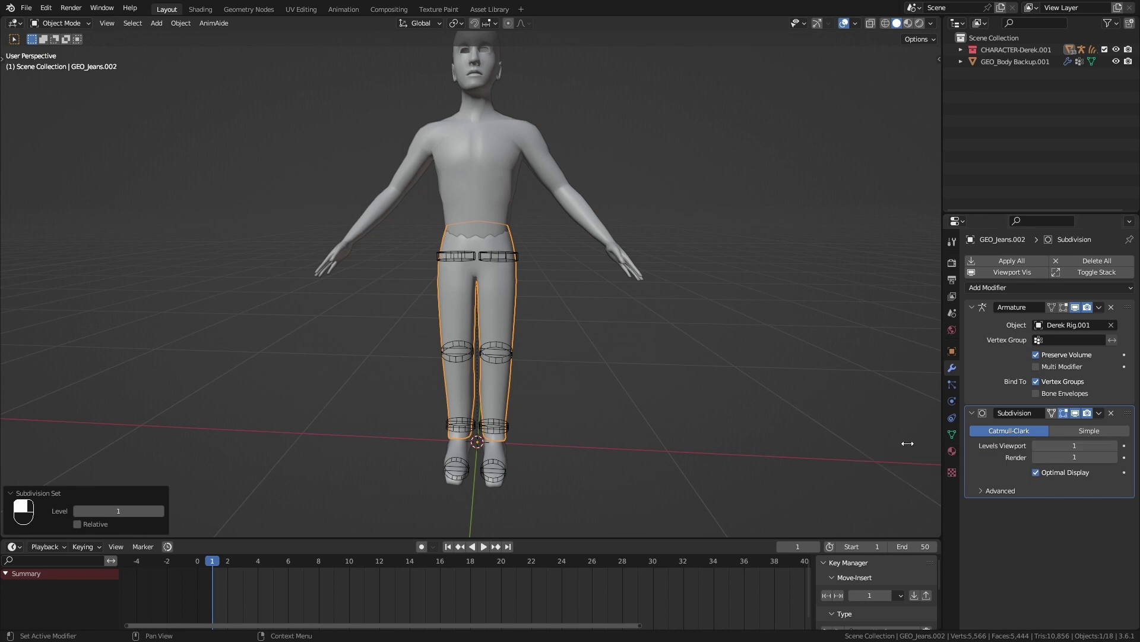
# Enable Wireframe in the jeans' viewport display settings and deselect the jeans to see their topology
pyautogui.moveTo(575, 377); pyautogui.dragTo(541, 347, button='middle')
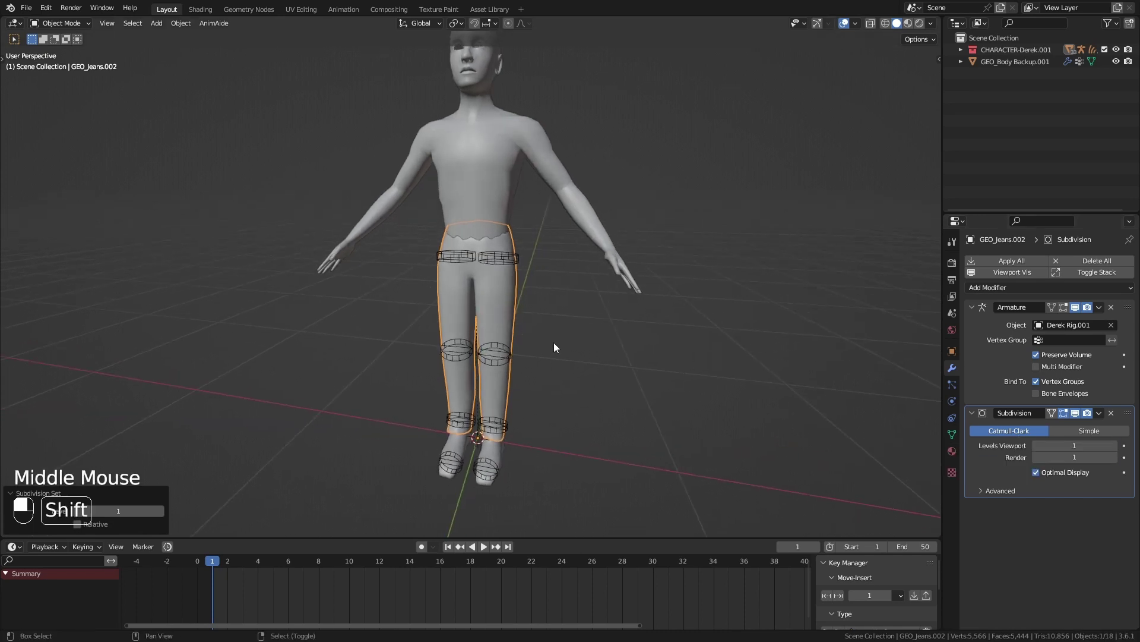
pyautogui.hotkey('shift', 'f')
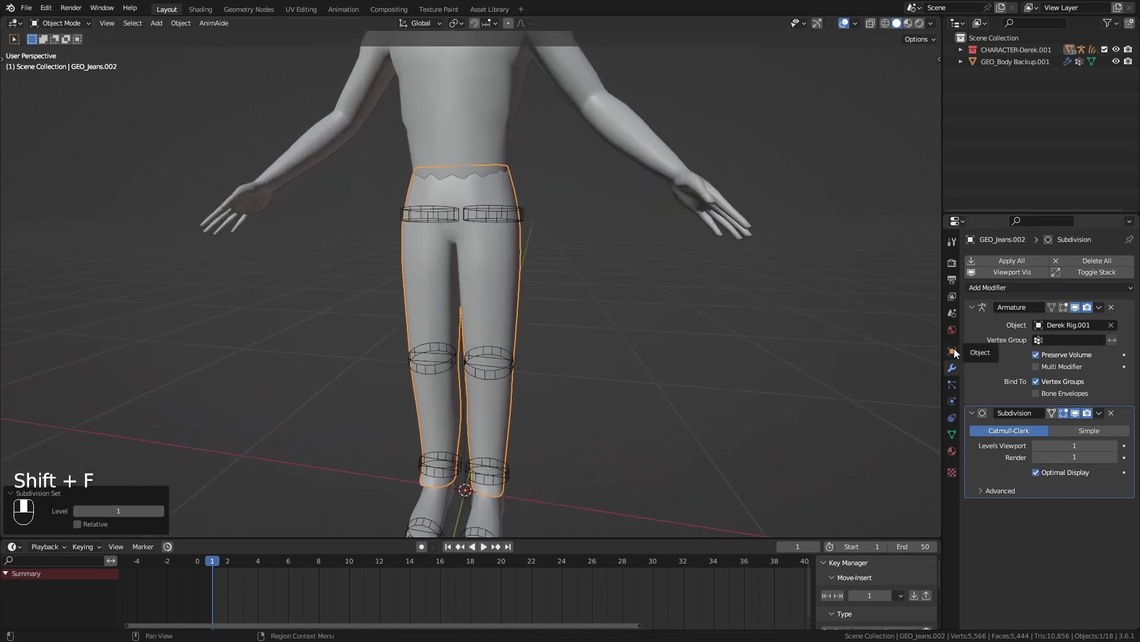
pyautogui.click(954, 351)
pyautogui.scroll(-3, 1051, 525)
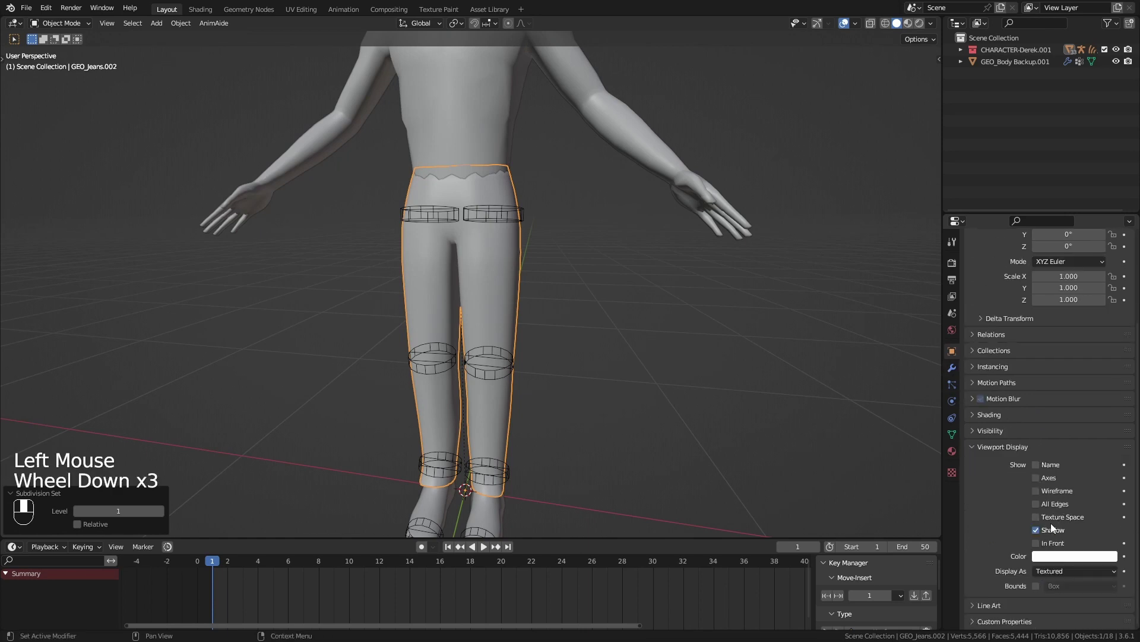
pyautogui.click(1036, 491)
pyautogui.rightClick(650, 304)
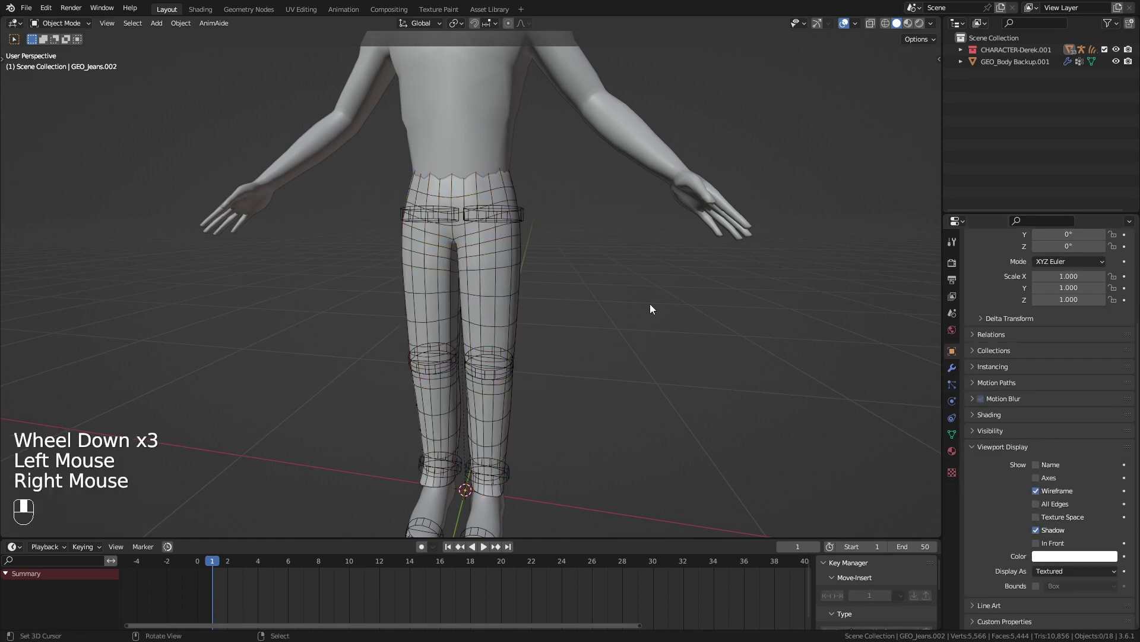
# Turn off Optimal Display in the jeans' Subdivision modifier and inspect the denser wireframe
pyautogui.moveTo(650, 304); pyautogui.dragTo(497, 278, button='middle')
pyautogui.rightClick(499, 278)
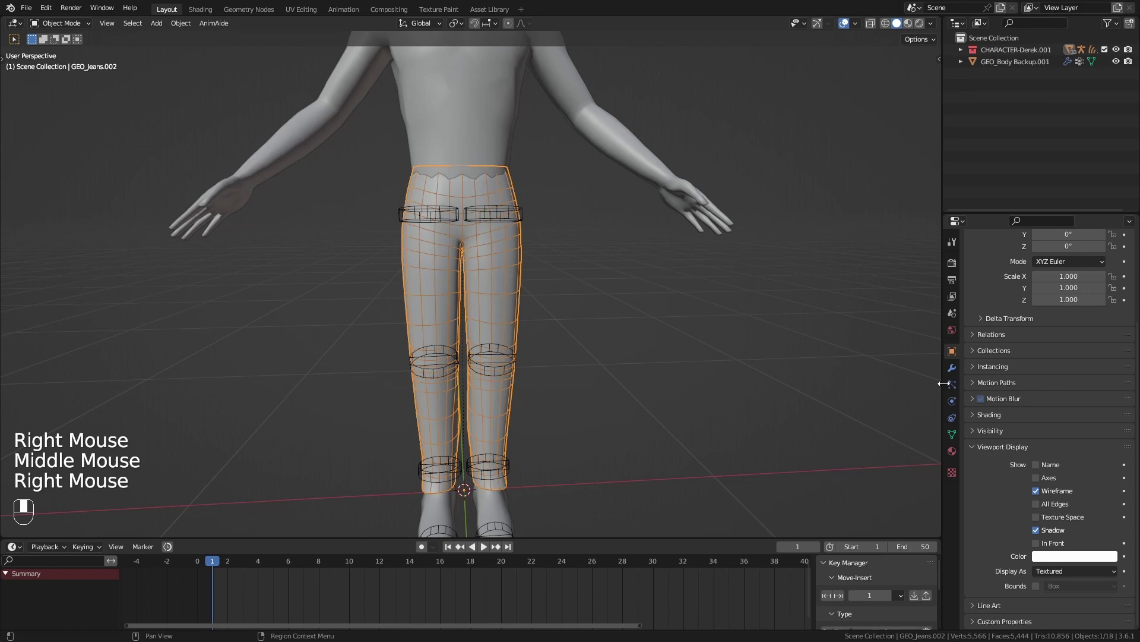
pyautogui.click(952, 367)
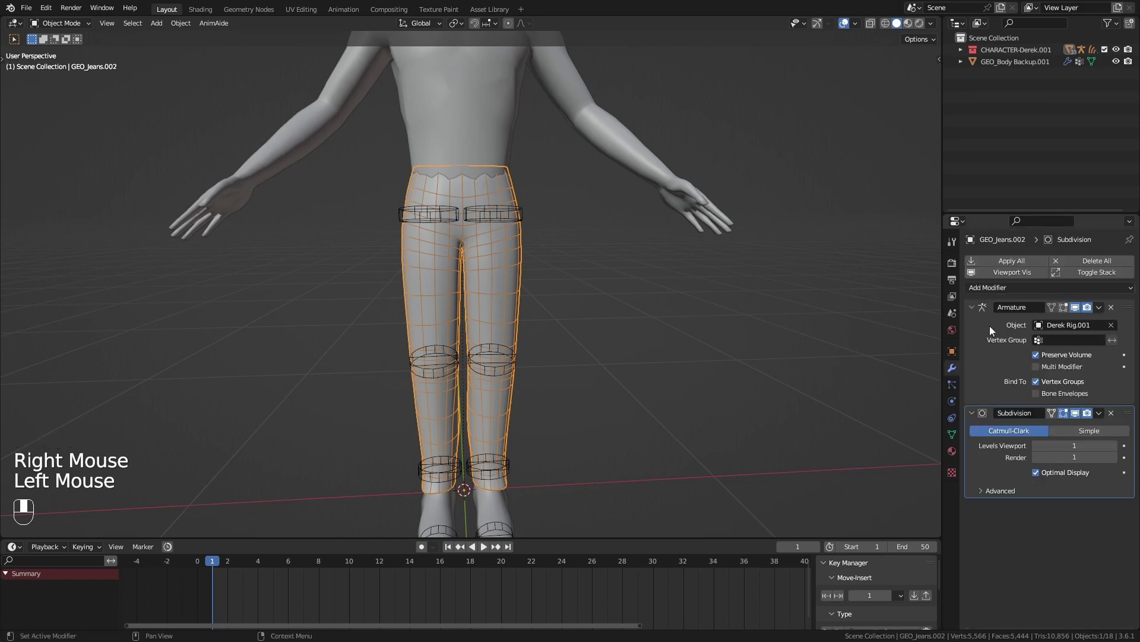
pyautogui.click(1035, 473)
pyautogui.rightClick(636, 272)
pyautogui.moveTo(636, 272); pyautogui.dragTo(617, 270, button='middle')
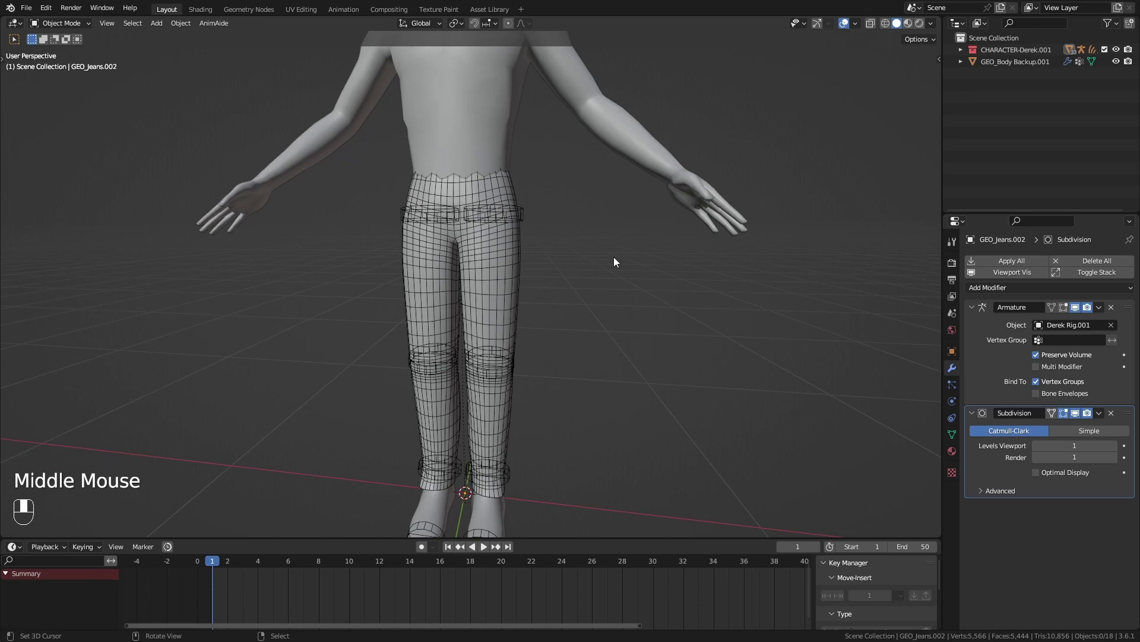
pyautogui.rightClick(493, 266)
pyautogui.moveTo(521, 276)
pyautogui.mouseDown(button='middle')
pyautogui.moveTo(580, 281)
pyautogui.moveTo(542, 273)
pyautogui.mouseUp(button='middle')
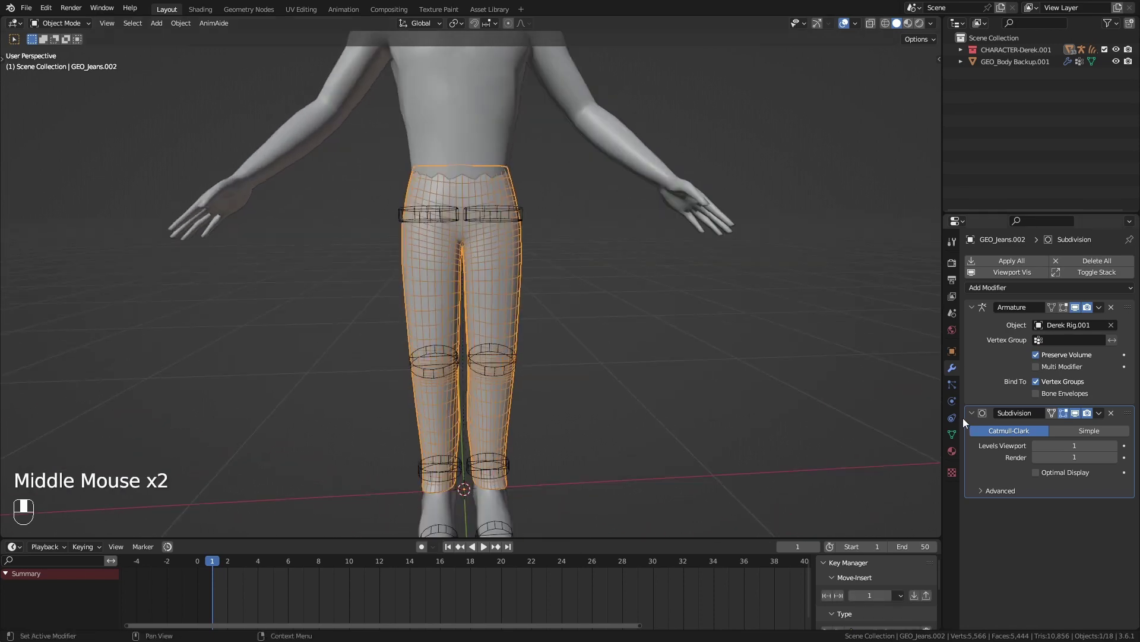
# Add Cloth physics to the jeans and apply the Denim preset
pyautogui.click(952, 401)
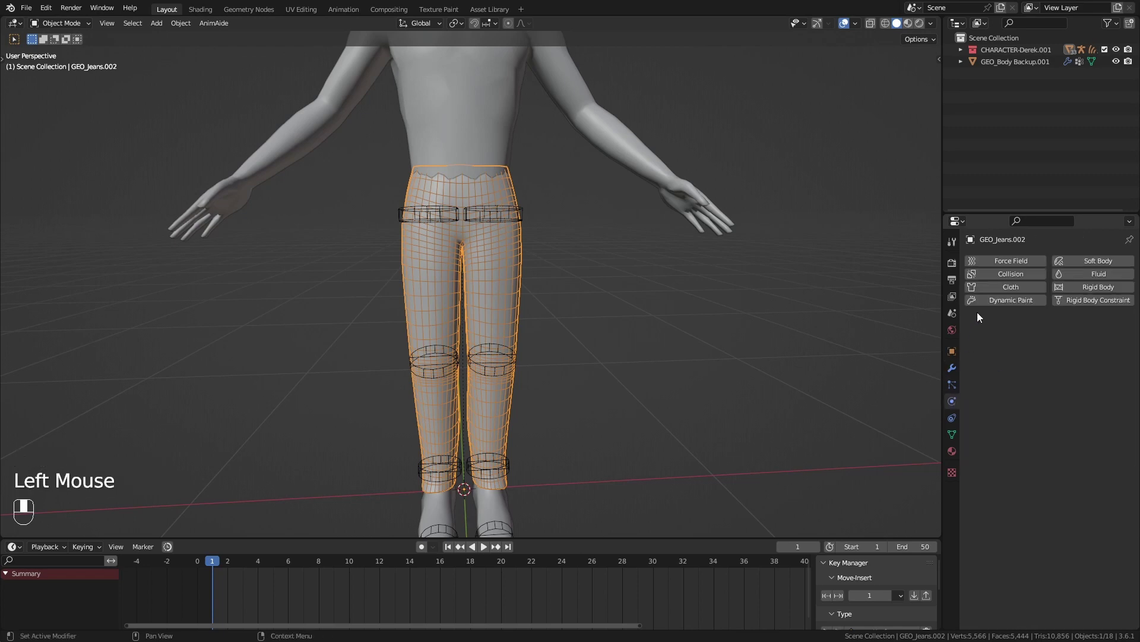
pyautogui.click(995, 285)
pyautogui.click(1112, 320)
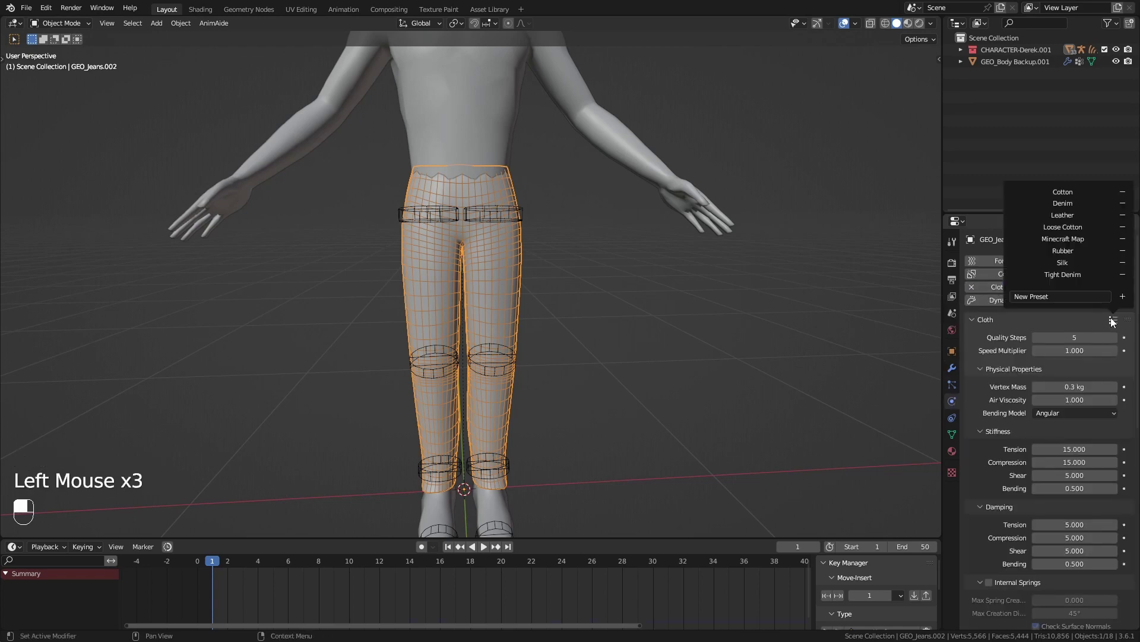
pyautogui.click(1064, 206)
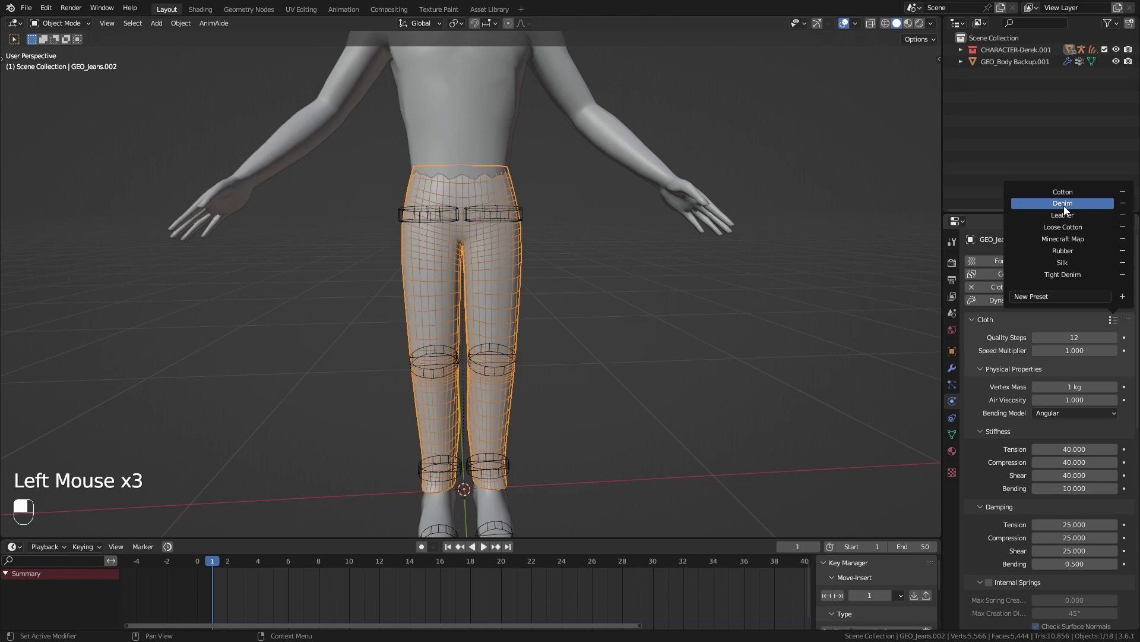
pyautogui.click(1064, 236)
# Expand the Shape settings of the jeans' cloth simulation to reach the Pin Group option
pyautogui.scroll(-4, 1045, 423)
pyautogui.scroll(-2, 1028, 466)
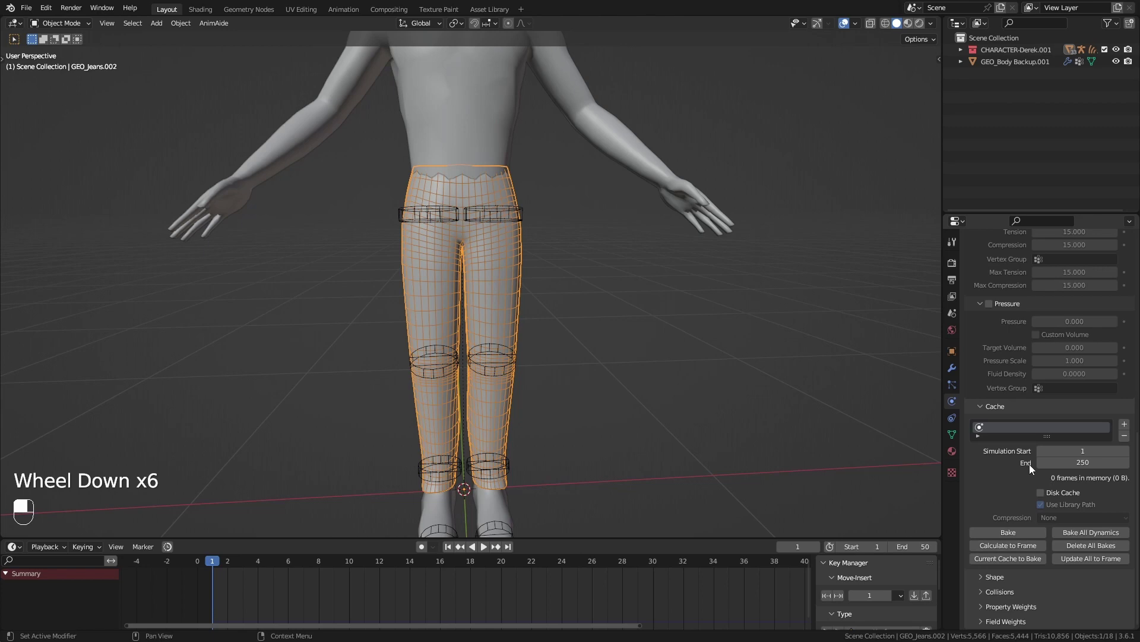
pyautogui.click(993, 576)
pyautogui.scroll(-2, 1040, 526)
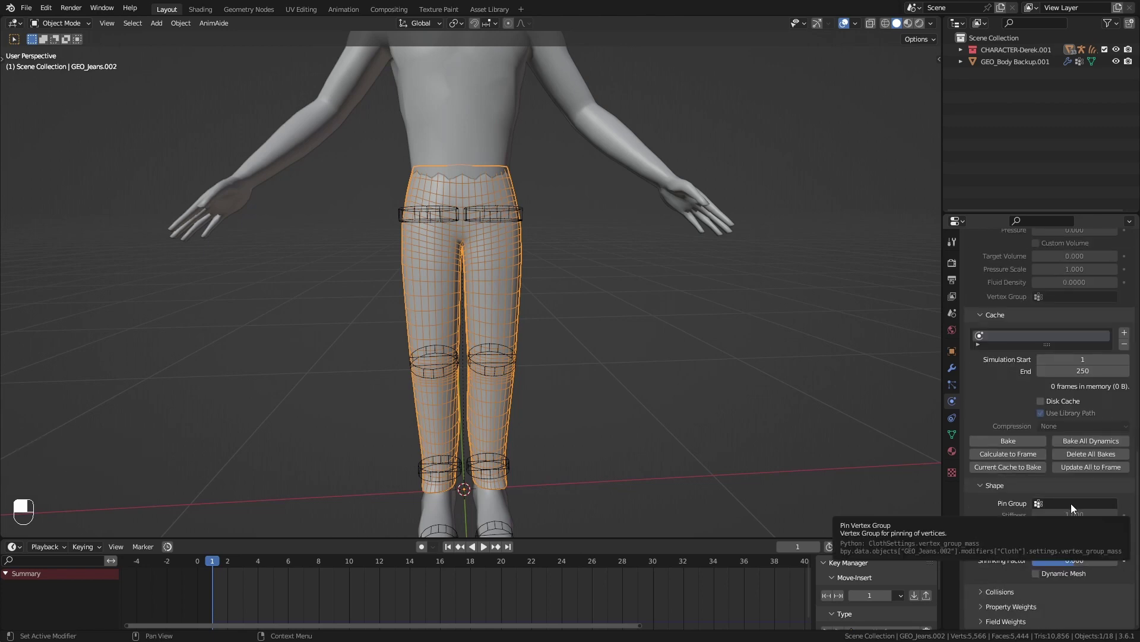
# Remove the jeans' existing Pin vertex group and add a new vertex group named Pin
pyautogui.click(952, 434)
pyautogui.scroll(2, 1124, 331)
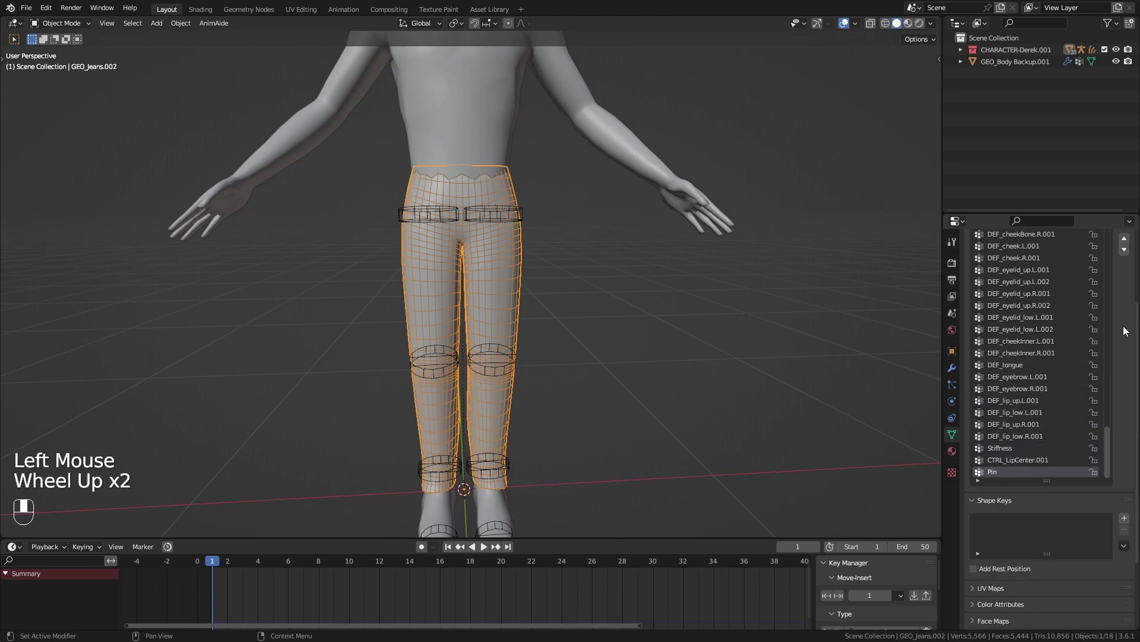
pyautogui.click(1125, 254)
pyautogui.click(1125, 244)
pyautogui.doubleClick(1004, 519)
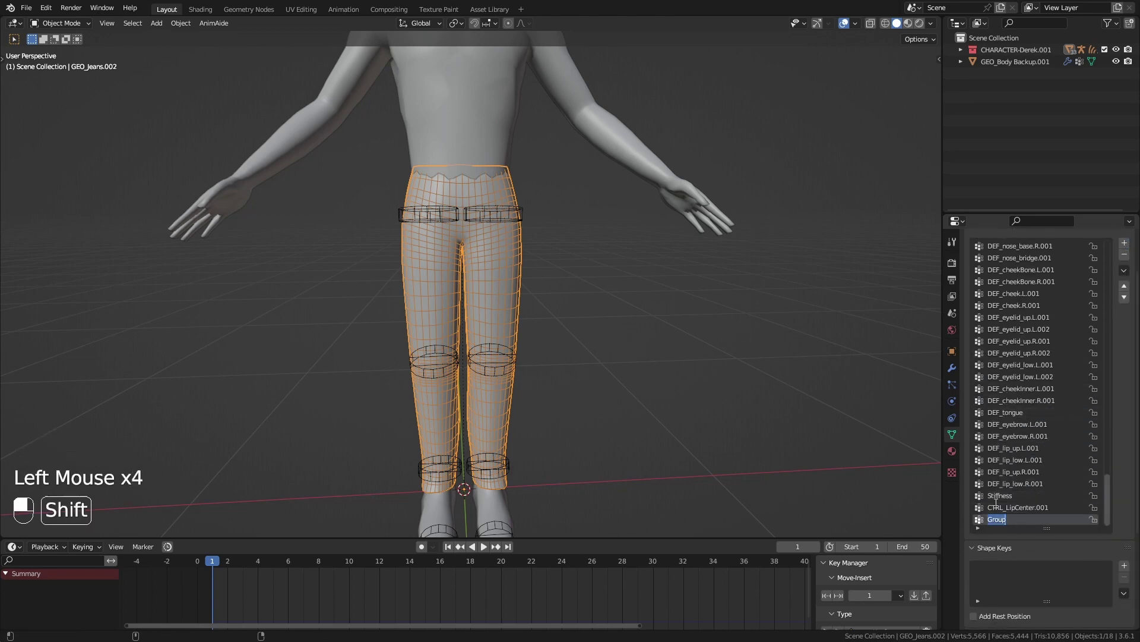
pyautogui.write('Pin')
# Assign all of the jeans' vertices to the Pin vertex group with a weight of 1.000
pyautogui.press('Tab')
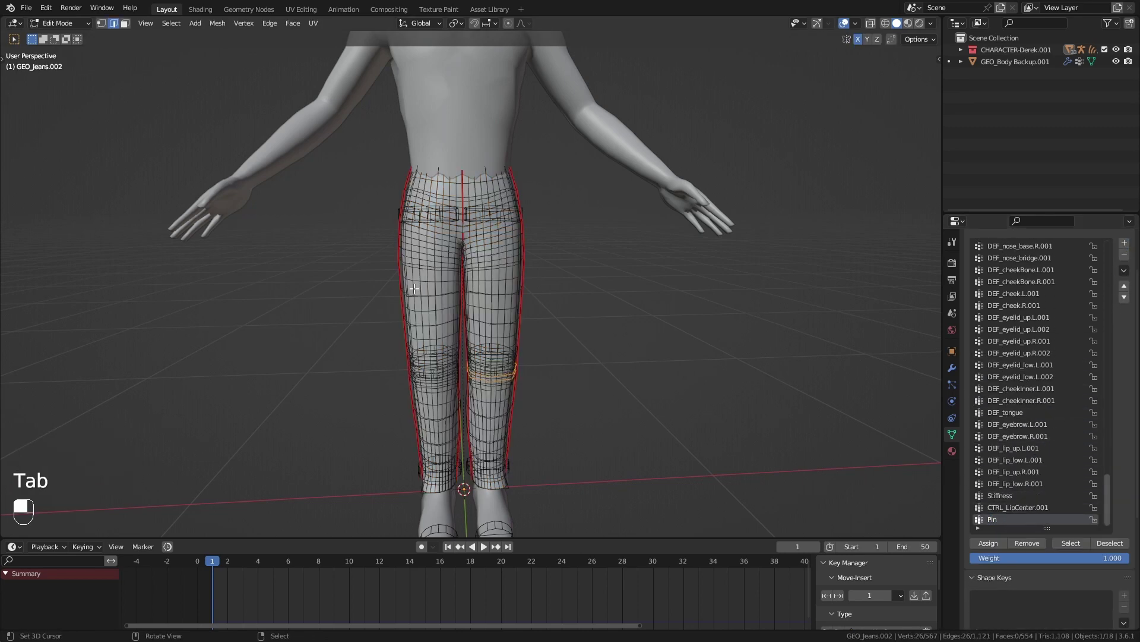
pyautogui.press('a')
pyautogui.click(988, 542)
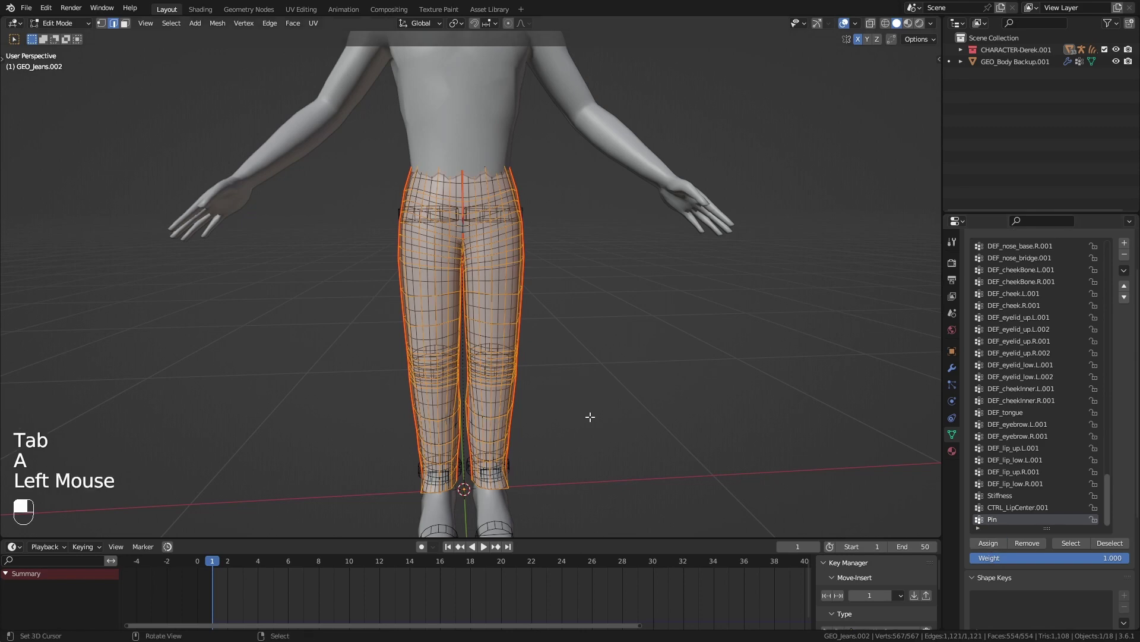
# Check the Pin group's weights on the jeans in Weight Paint mode and return to Object Mode
pyautogui.click(84, 26)
pyautogui.click(65, 83)
pyautogui.moveTo(464, 173)
pyautogui.mouseDown(button='middle')
pyautogui.moveTo(572, 171)
pyautogui.moveTo(461, 170)
pyautogui.mouseUp(button='middle')
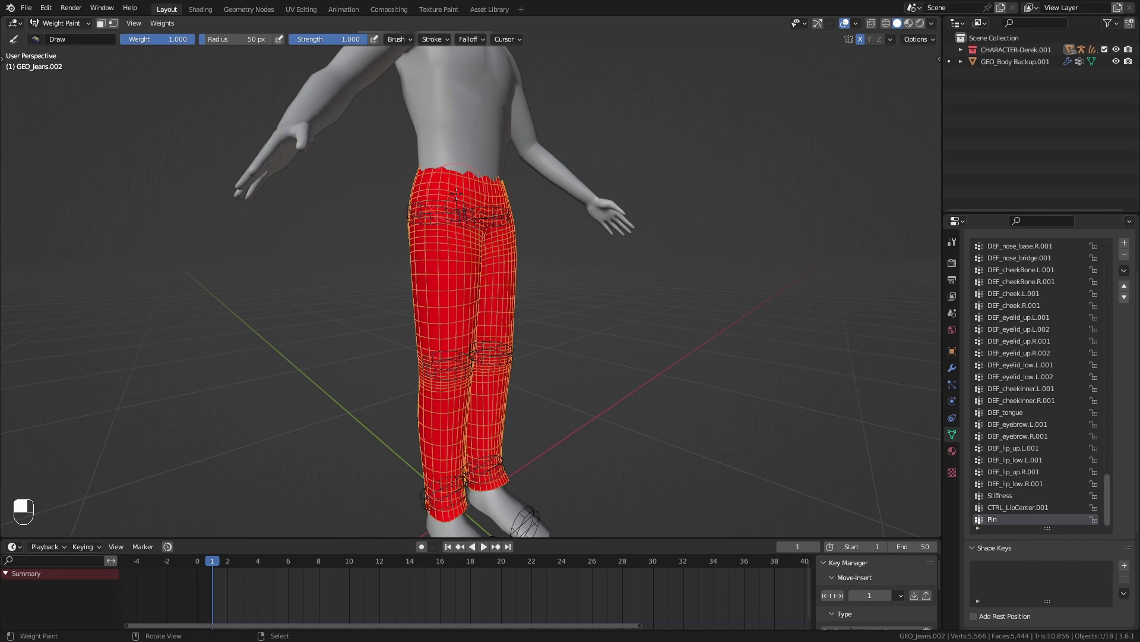
pyautogui.click(65, 30)
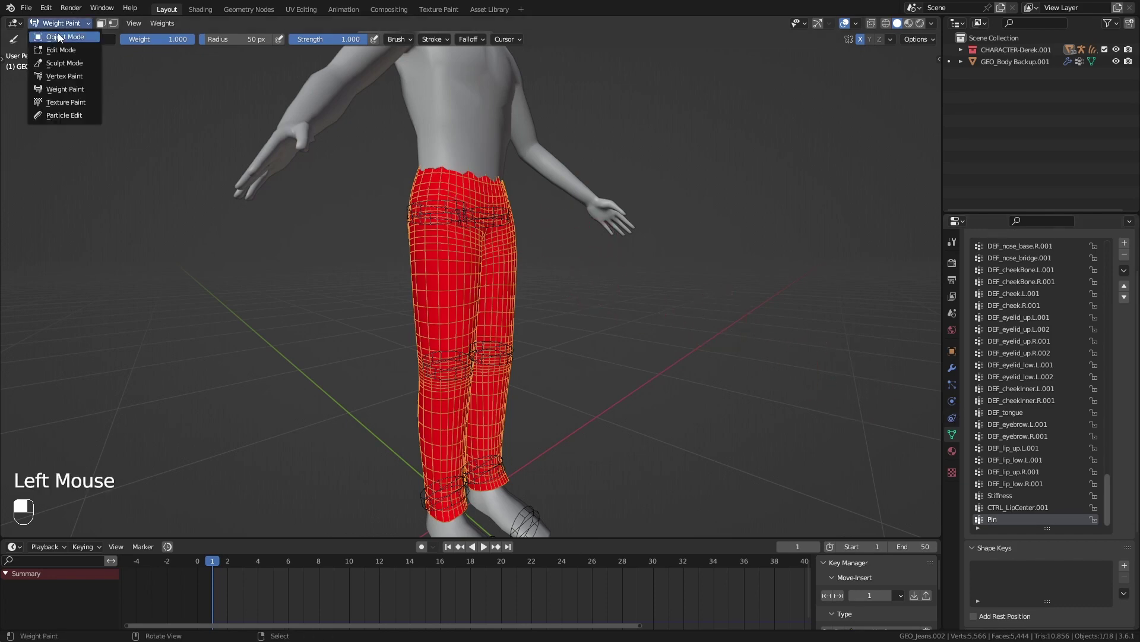
pyautogui.click(65, 36)
# Set the Pin Group in the jeans' cloth Shape settings to the Pin vertex group
pyautogui.click(952, 401)
pyautogui.scroll(-2, 1057, 402)
pyautogui.scroll(-4, 1057, 406)
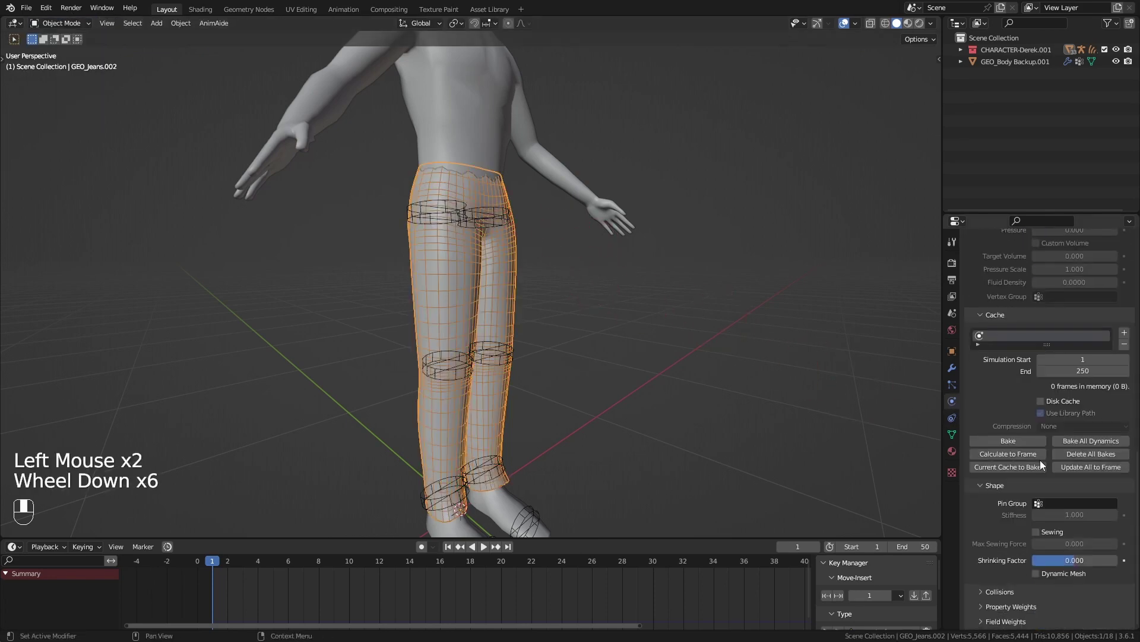
pyautogui.click(1072, 504)
pyautogui.click(1022, 520)
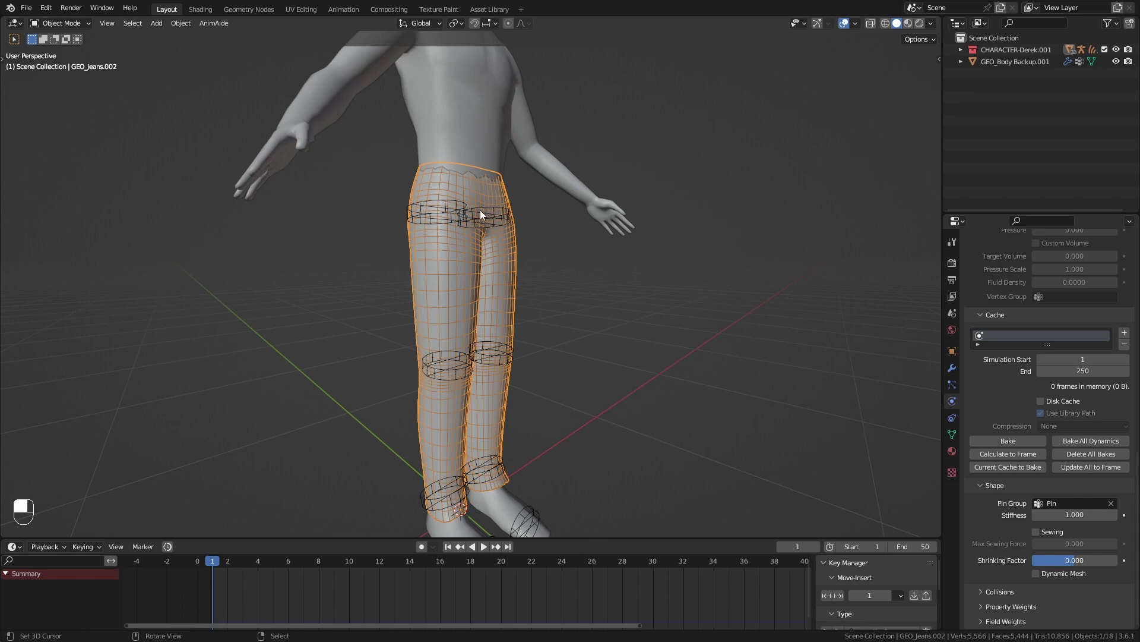
# Bake the jeans' cloth simulation with its end frame set to 10, and preview it before returning to frame 1
pyautogui.click(1085, 371)
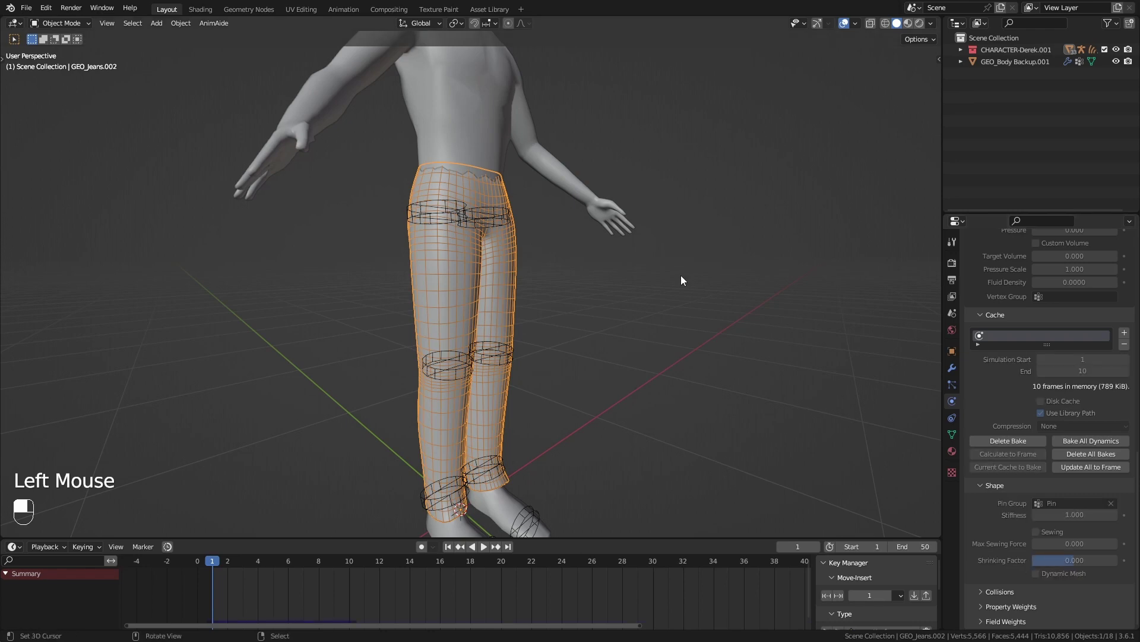
pyautogui.moveTo(680, 275); pyautogui.dragTo(601, 283, button='middle')
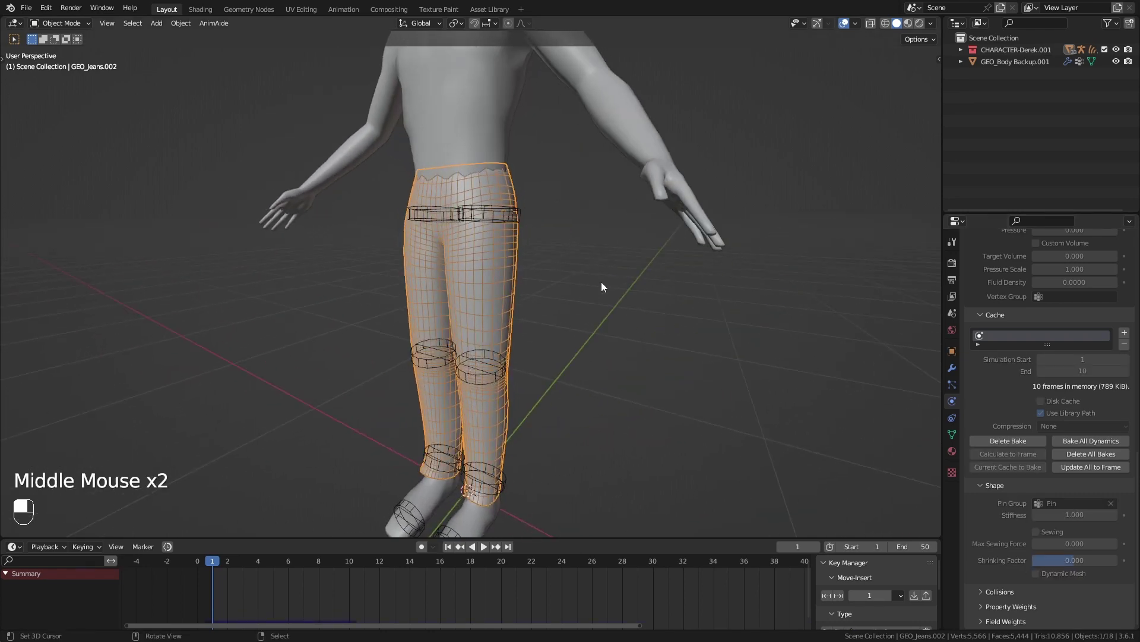
pyautogui.press('space')
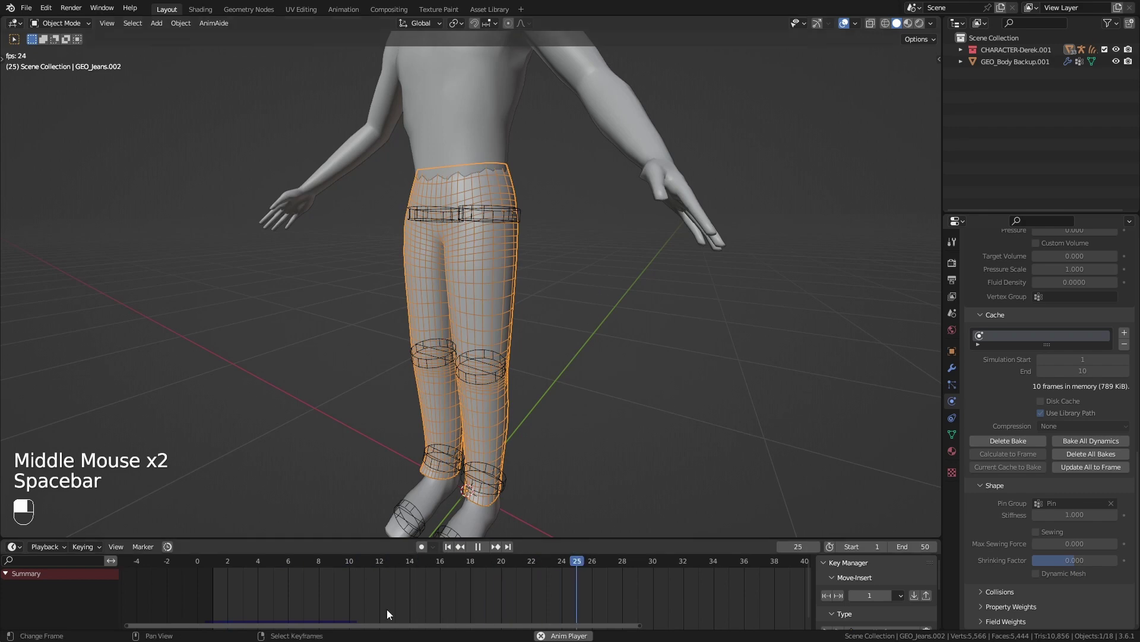
pyautogui.press('space')
pyautogui.click(213, 580)
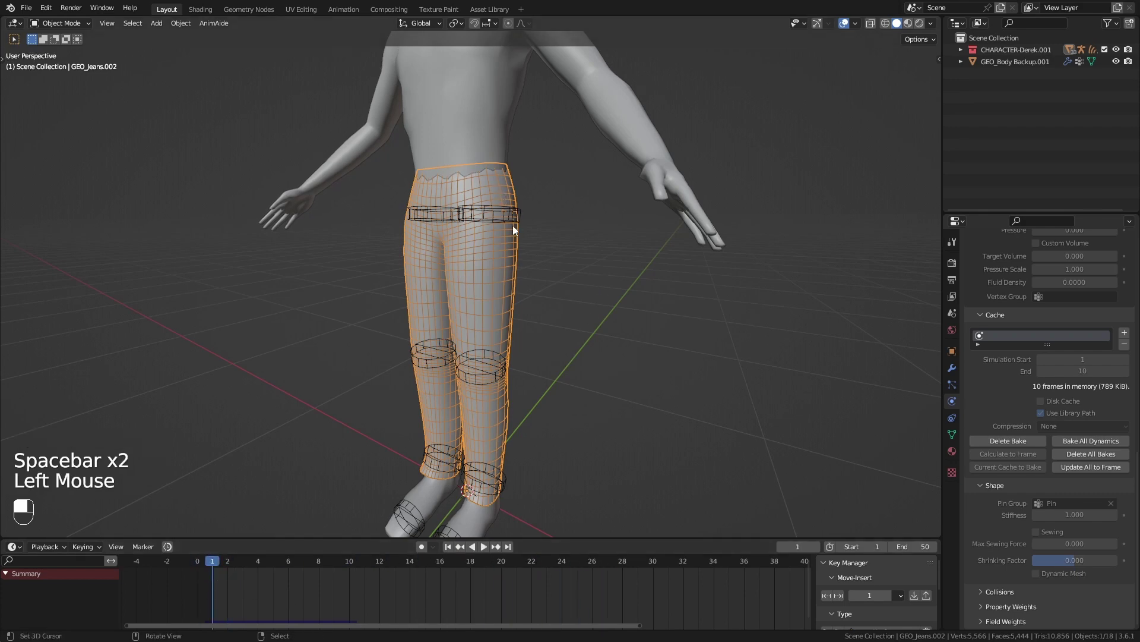
# Select the left thigh control of the character's rig in Pose Mode and enable Auto Keying
pyautogui.rightClick(504, 226)
pyautogui.rightClick(493, 222)
pyautogui.hotkey('ctrl', 'Tab')
pyautogui.rightClick(493, 222)
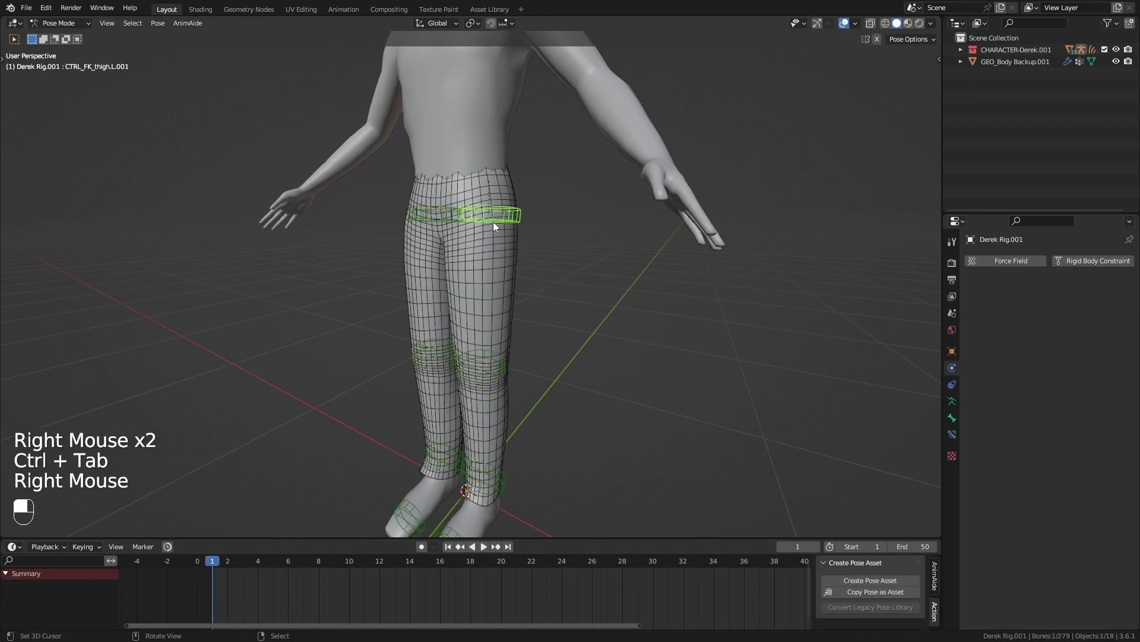
pyautogui.click(419, 546)
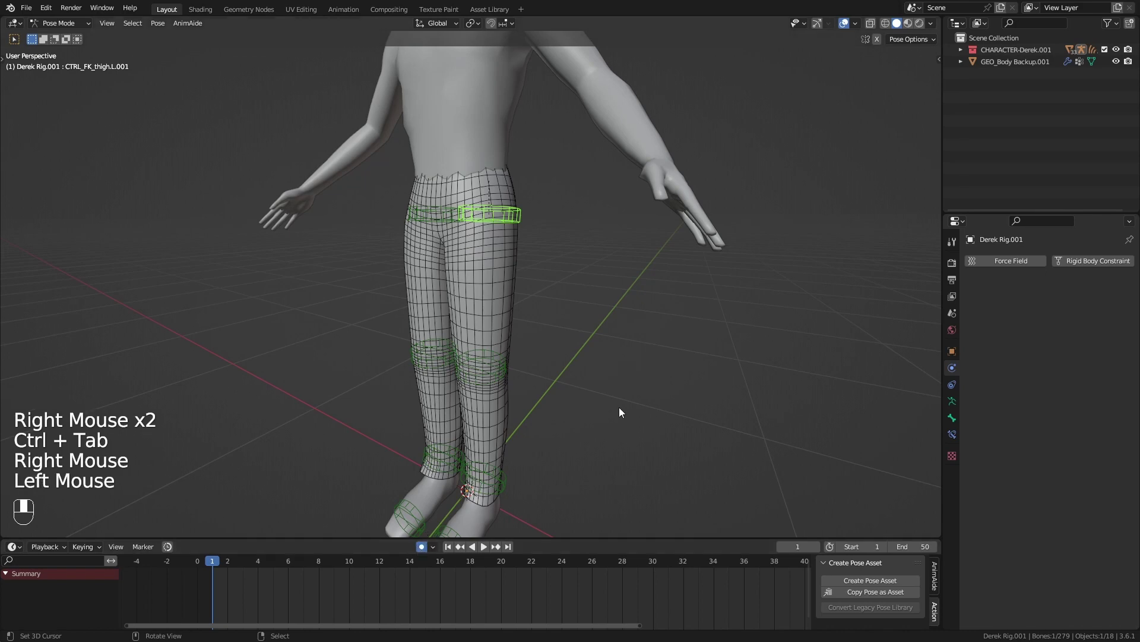
# Insert keyframes at frame 1 on the left thigh and left shin FK controls
pyautogui.moveTo(619, 409); pyautogui.dragTo(519, 387, button='middle')
pyautogui.press('i')
pyautogui.click(565, 288)
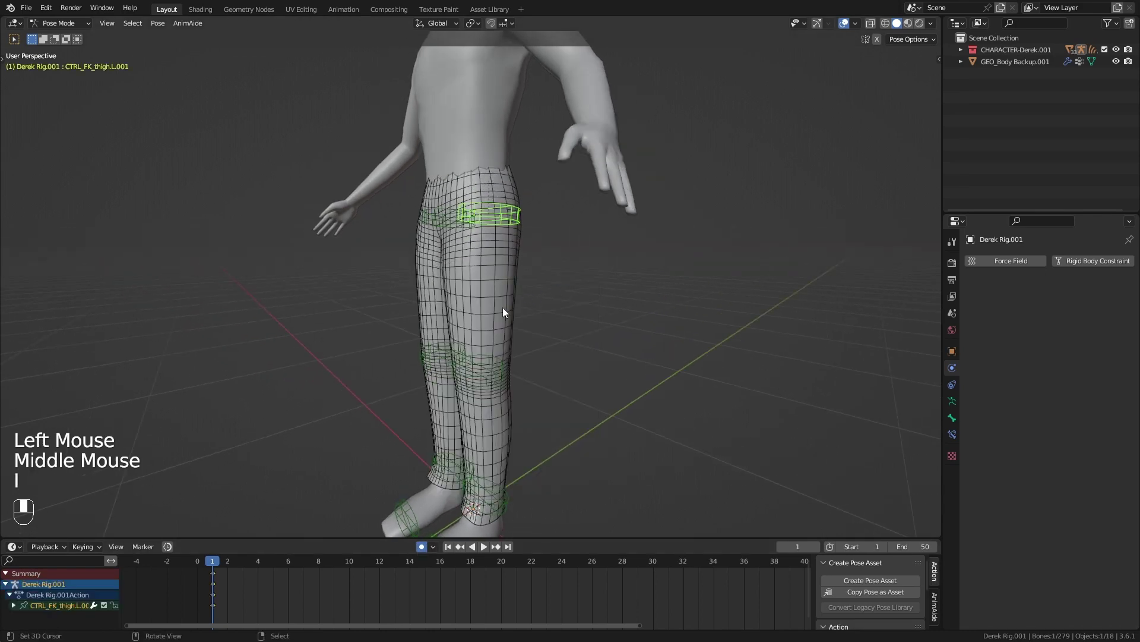
pyautogui.rightClick(491, 370)
pyautogui.press('i')
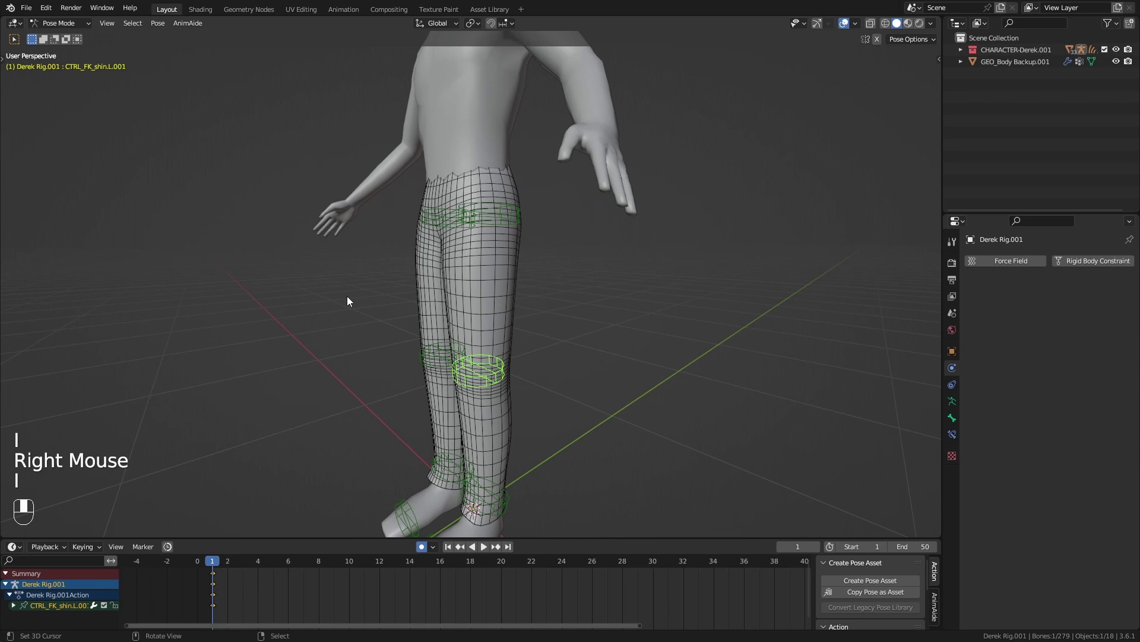
# At frame 10, rotate the left thigh control about -75.7° around the global X axis to raise the leg
pyautogui.moveTo(262, 585); pyautogui.dragTo(354, 589)
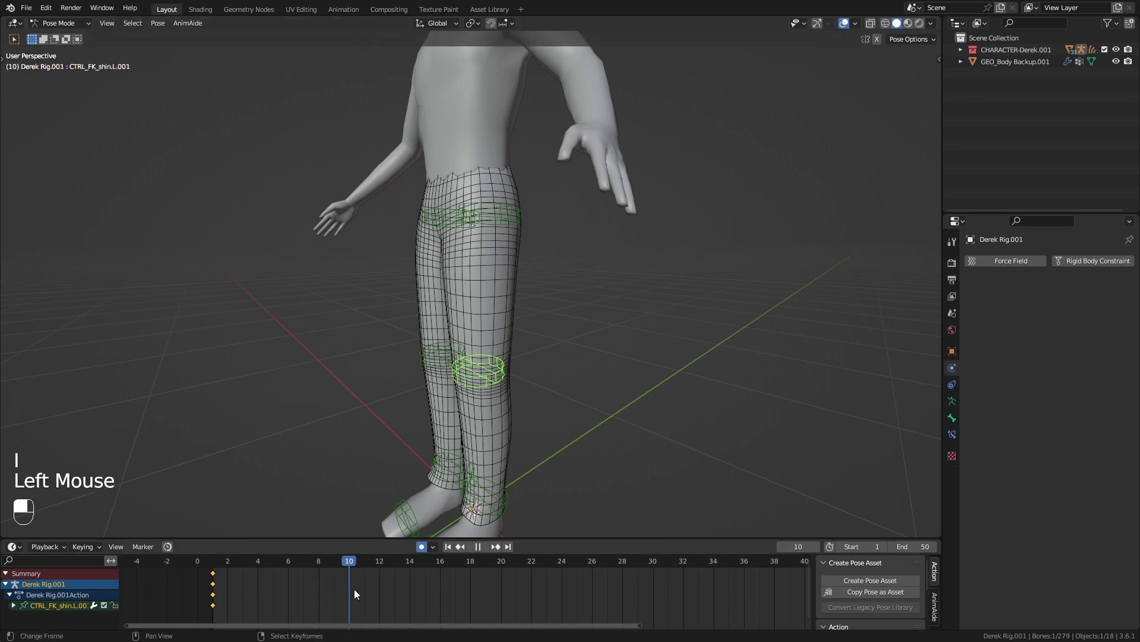
pyautogui.rightClick(491, 210)
pyautogui.press('r')
pyautogui.press('x')
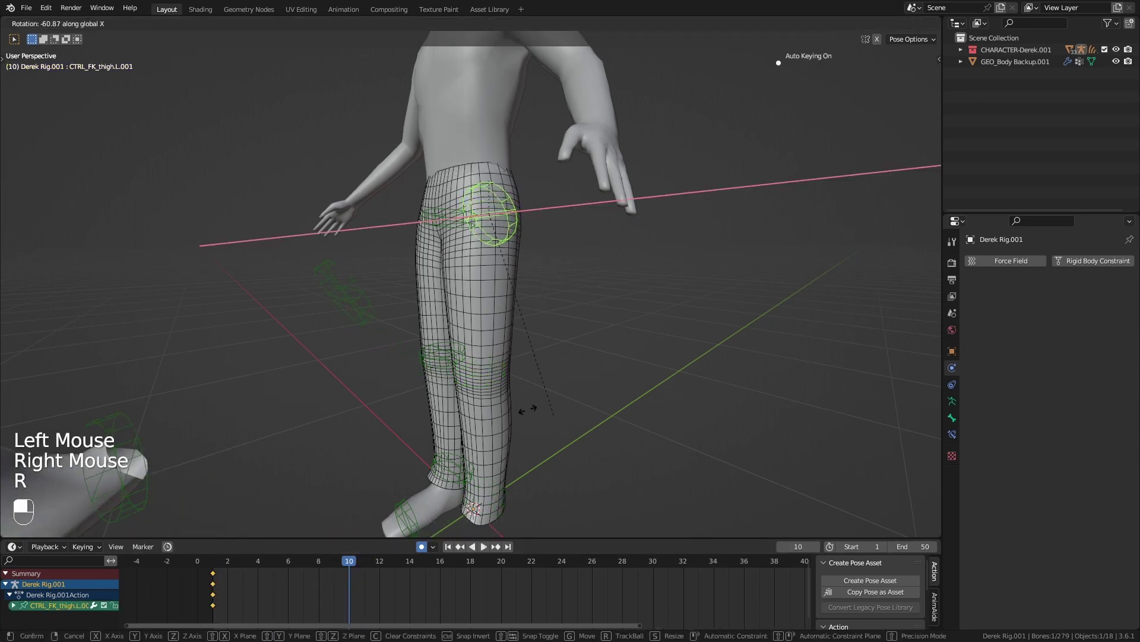
pyautogui.click(499, 403)
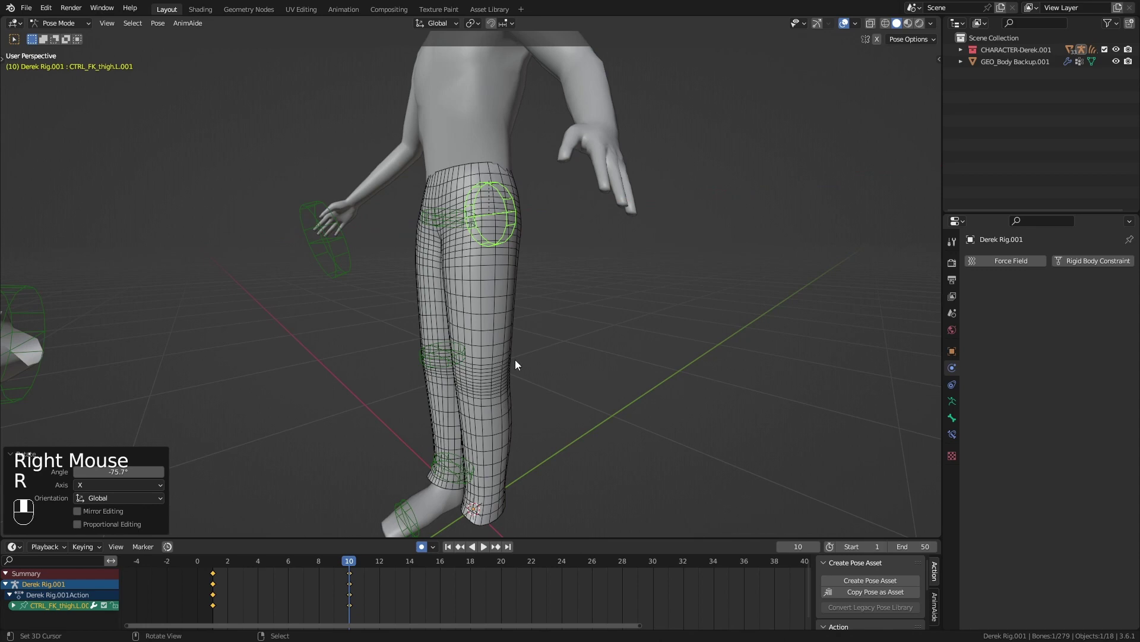
# Rotate the left shin control around the X axis at frame 10 to bend the knee
pyautogui.rightClick(327, 244)
pyautogui.press('r')
pyautogui.press('x')
pyautogui.click(569, 297)
# Play the leg animation from frame 1 in Object Mode and compare the jeans with the moving leg
pyautogui.moveTo(569, 297); pyautogui.dragTo(490, 451, button='middle')
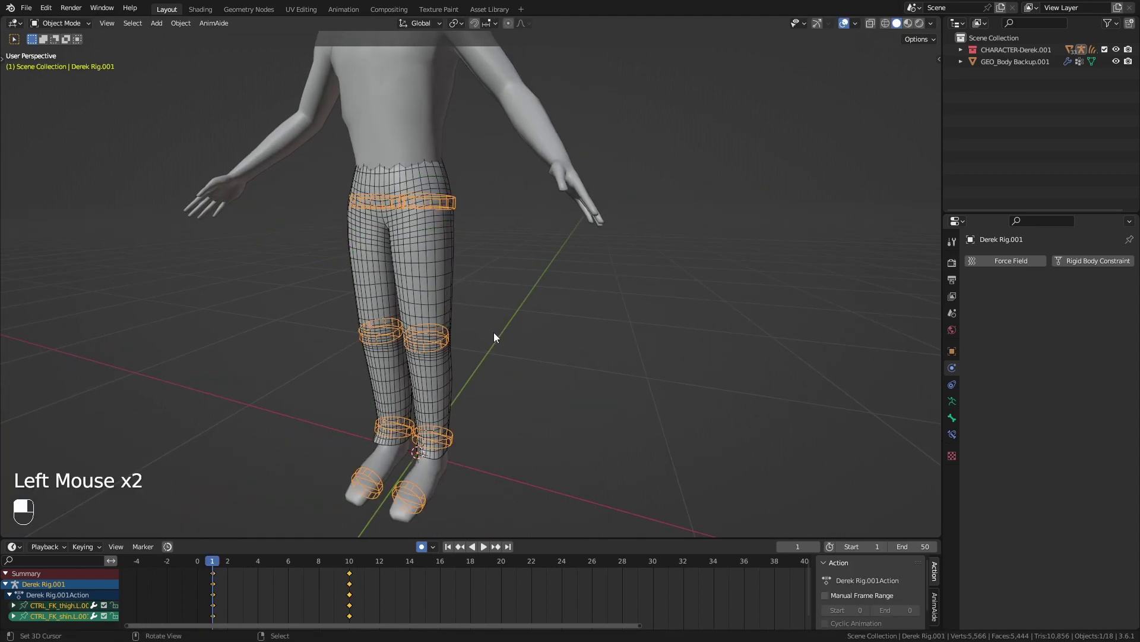
pyautogui.press('space')
pyautogui.press('space')
pyautogui.moveTo(514, 294); pyautogui.dragTo(468, 294, button='middle')
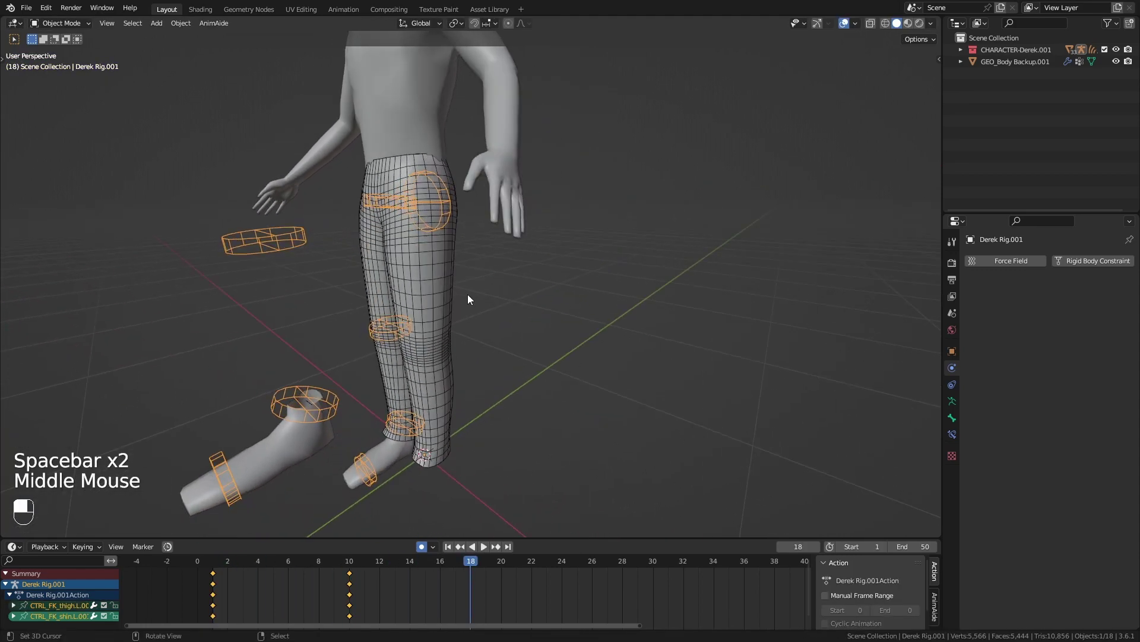
# Select the jeans and toggle their Cloth modifier's viewport display off and back on
pyautogui.hotkey('ctrl', 'Tab')
pyautogui.rightClick(418, 287)
pyautogui.rightClick(418, 287)
pyautogui.hotkey('ctrl', 'Tab')
pyautogui.rightClick(418, 288)
pyautogui.click(958, 369)
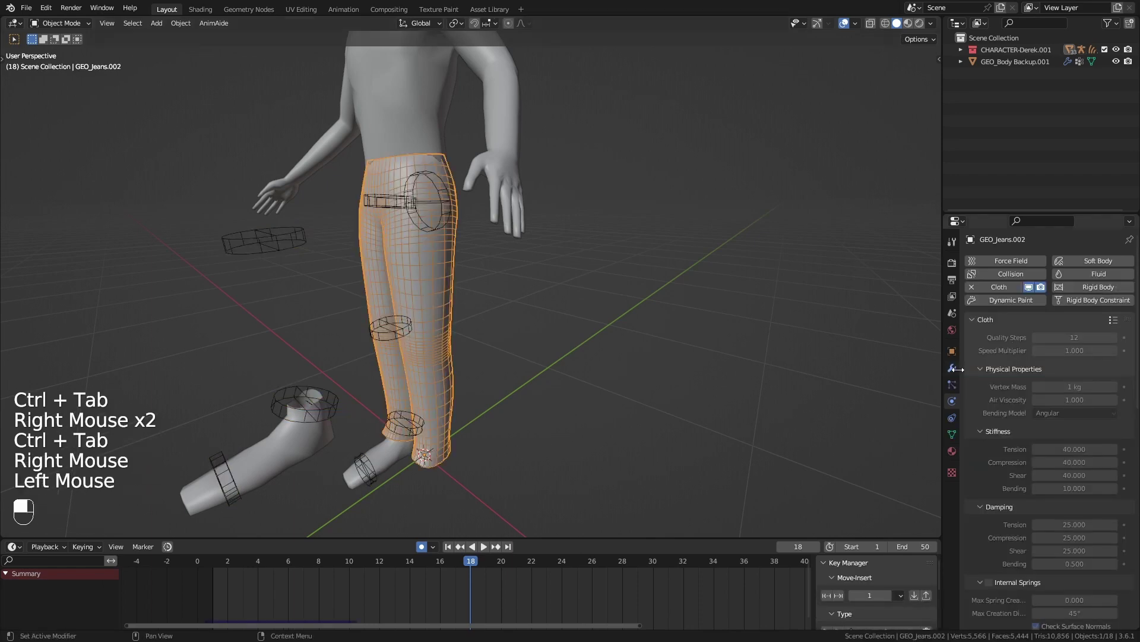
pyautogui.click(955, 366)
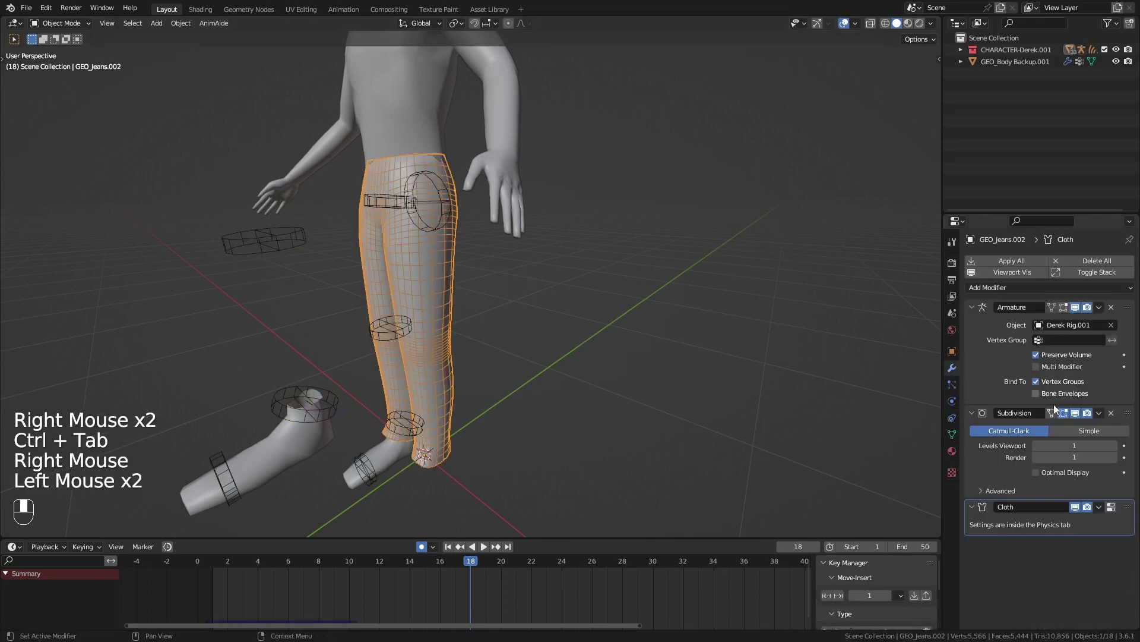
pyautogui.click(1074, 508)
pyautogui.click(1074, 507)
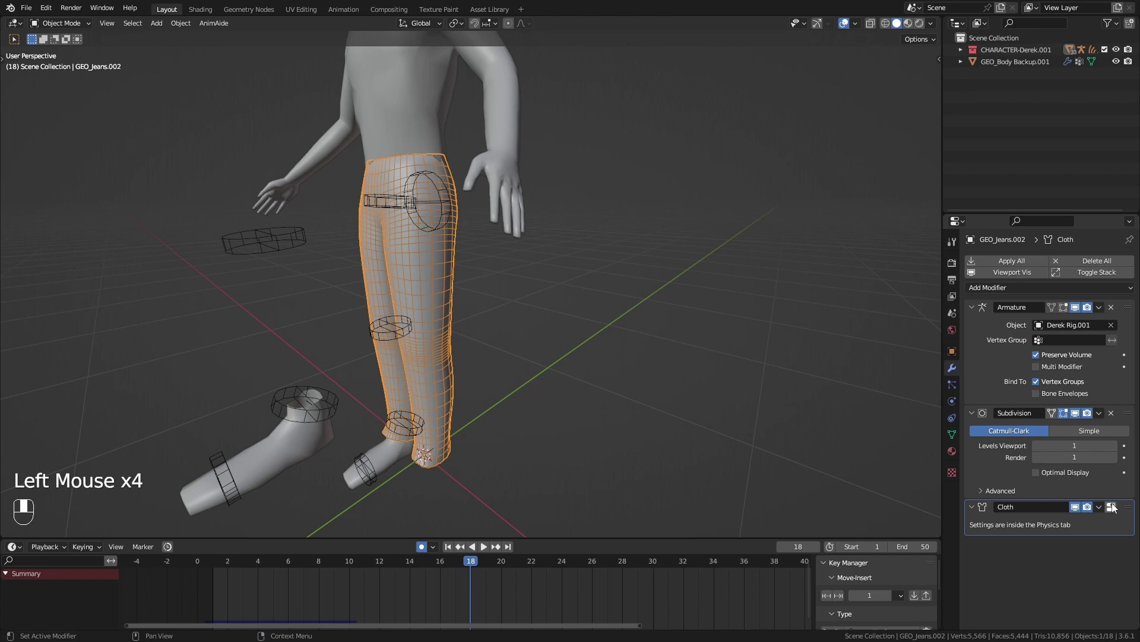
# Delete the jeans' existing cloth bake and bake the simulation again with the leg animation
pyautogui.click(1112, 507)
pyautogui.scroll(-6, 1062, 474)
pyautogui.click(1019, 442)
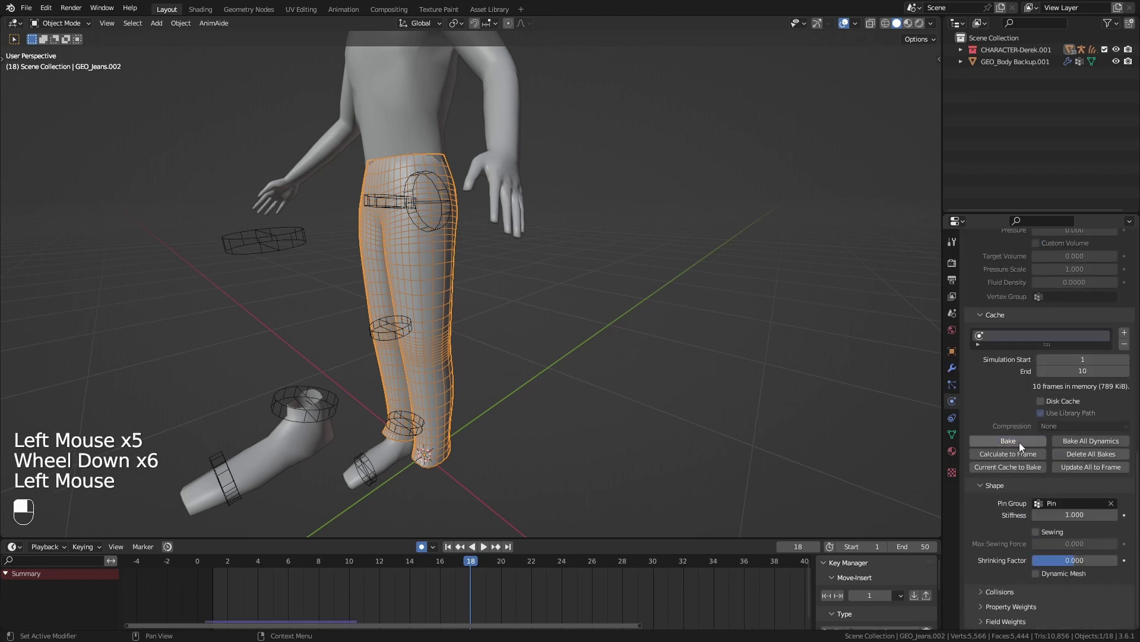
pyautogui.click(1019, 442)
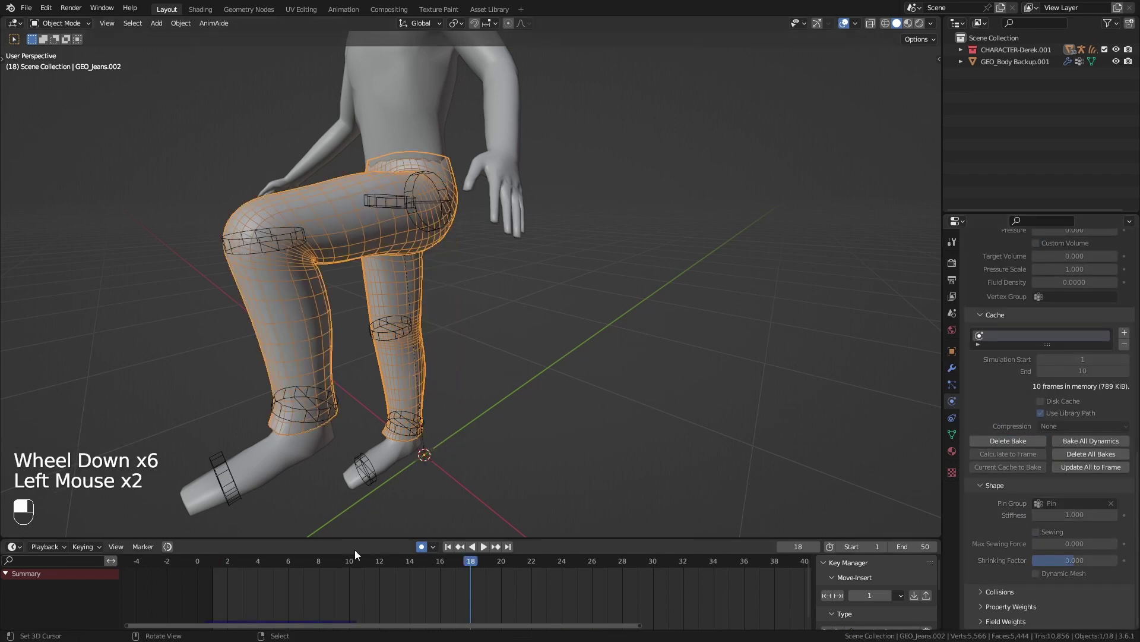
# Play the baked simulation and examine how the jeans follow the raised leg from several angles
pyautogui.click(252, 337)
pyautogui.press('space')
pyautogui.moveTo(252, 336); pyautogui.dragTo(273, 299, button='middle')
pyautogui.press('space')
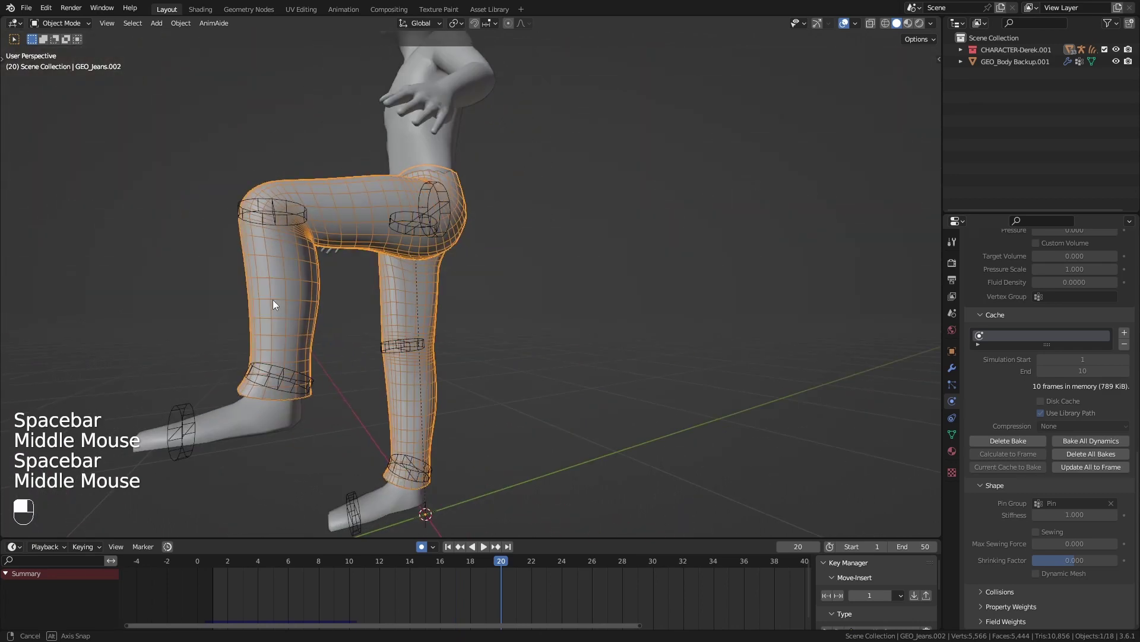
pyautogui.moveTo(329, 277); pyautogui.dragTo(534, 234, button='middle')
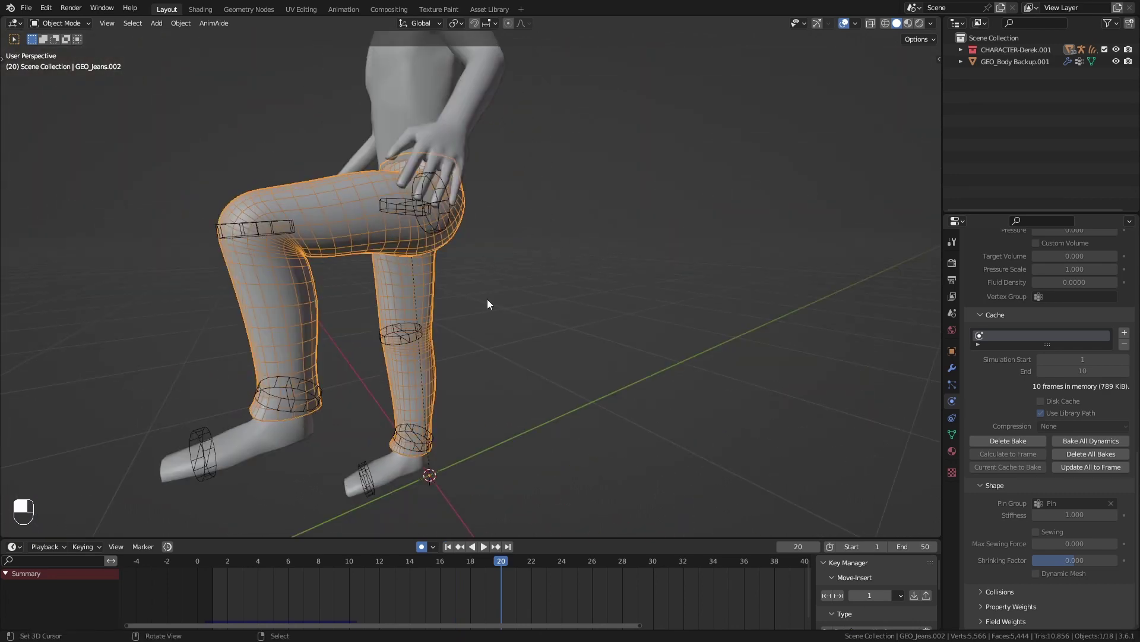
# Return to frame 1 and switch the jeans to Weight Paint mode
pyautogui.click(215, 579)
pyautogui.moveTo(357, 249); pyautogui.dragTo(467, 219, button='middle')
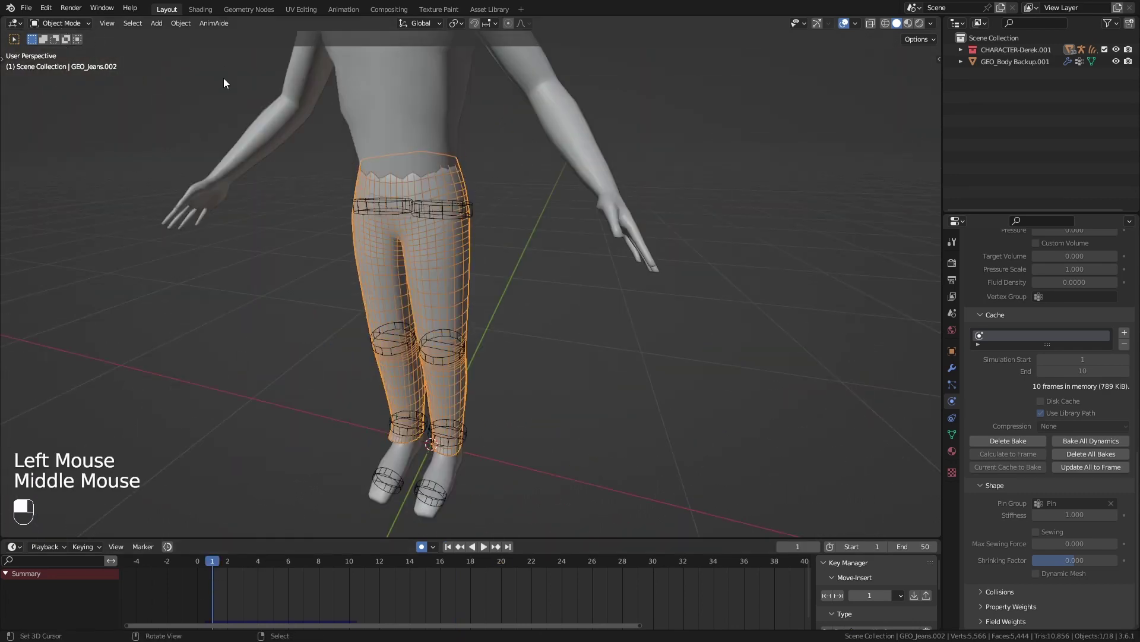
pyautogui.click(59, 22)
pyautogui.click(59, 89)
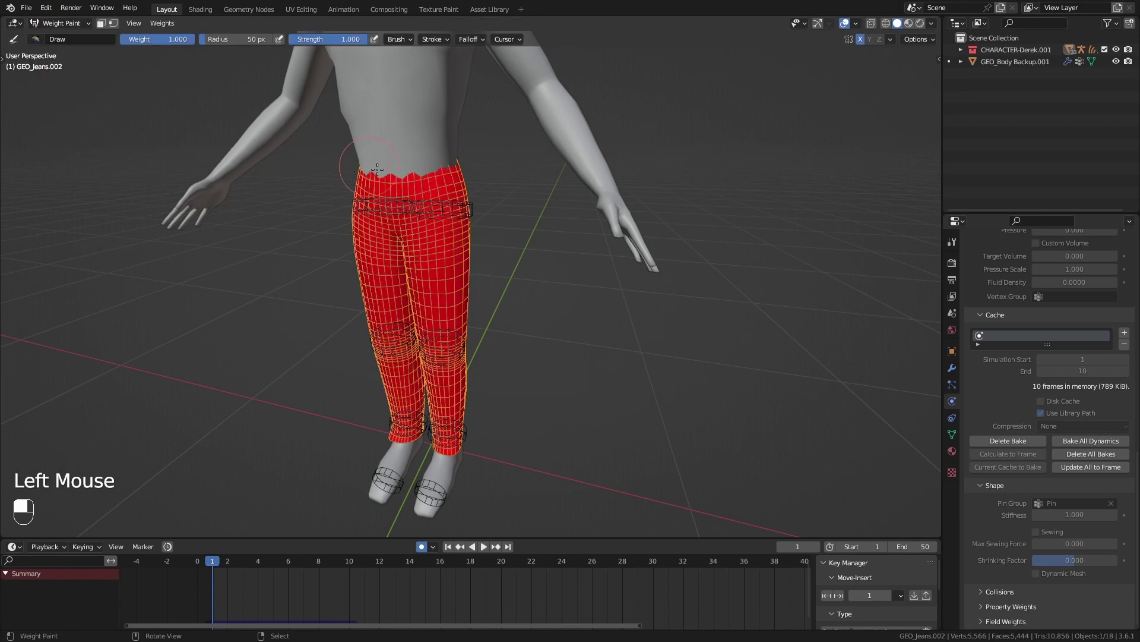
# Set the Draw weight brush to weight 0 and strength 0.126 for softening the jeans' pin weights
pyautogui.moveTo(415, 249)
pyautogui.mouseDown(button='middle')
pyautogui.moveTo(450, 178)
pyautogui.moveTo(404, 225)
pyautogui.mouseUp(button='middle')
pyautogui.moveTo(404, 226); pyautogui.dragTo(331, 267, button='middle')
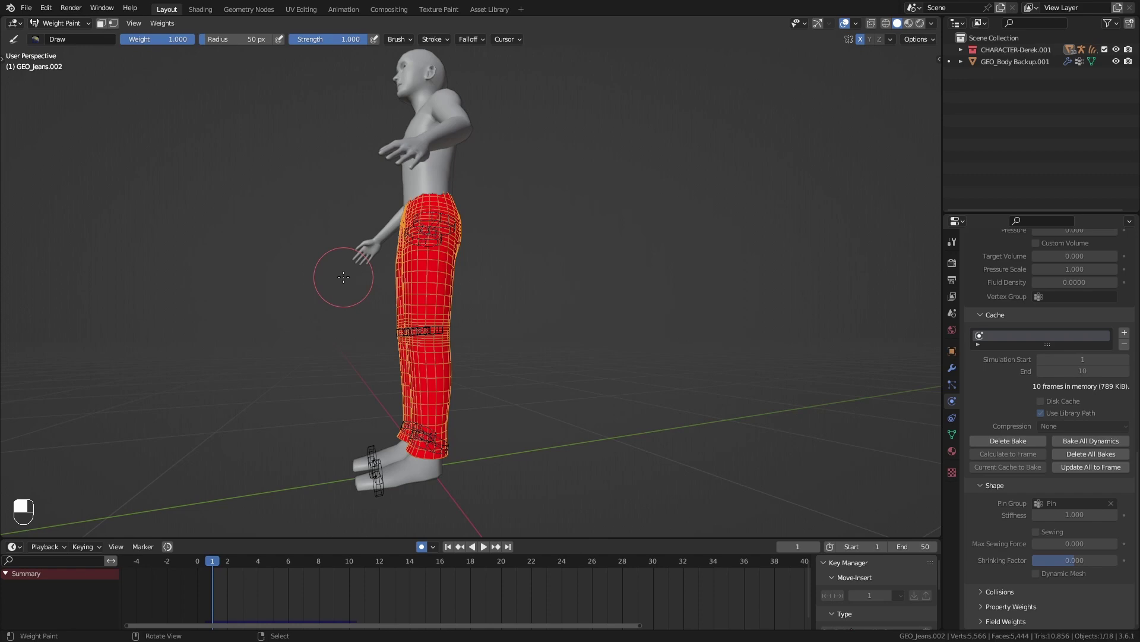
pyautogui.moveTo(508, 294); pyautogui.dragTo(410, 285, button='middle')
pyautogui.keyDown('ctrl'); pyautogui.keyDown('shift'); pyautogui.moveTo(410, 286); pyautogui.dragTo(383, 276, button='middle'); pyautogui.keyUp('shift'); pyautogui.keyUp('ctrl')
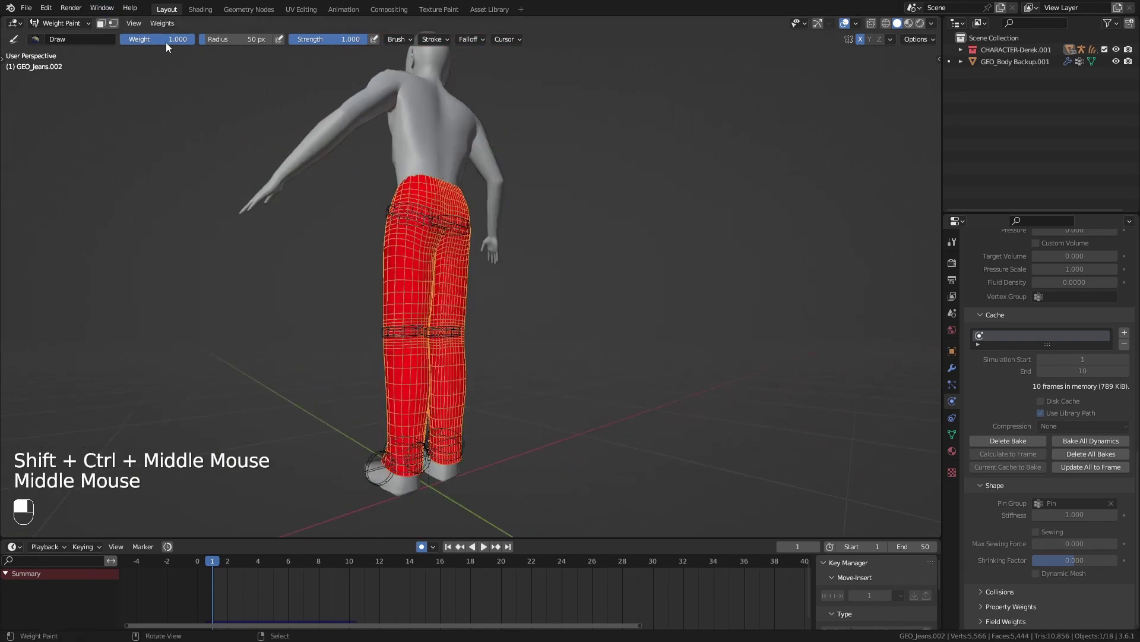
pyautogui.moveTo(166, 39); pyautogui.dragTo(95, 39)
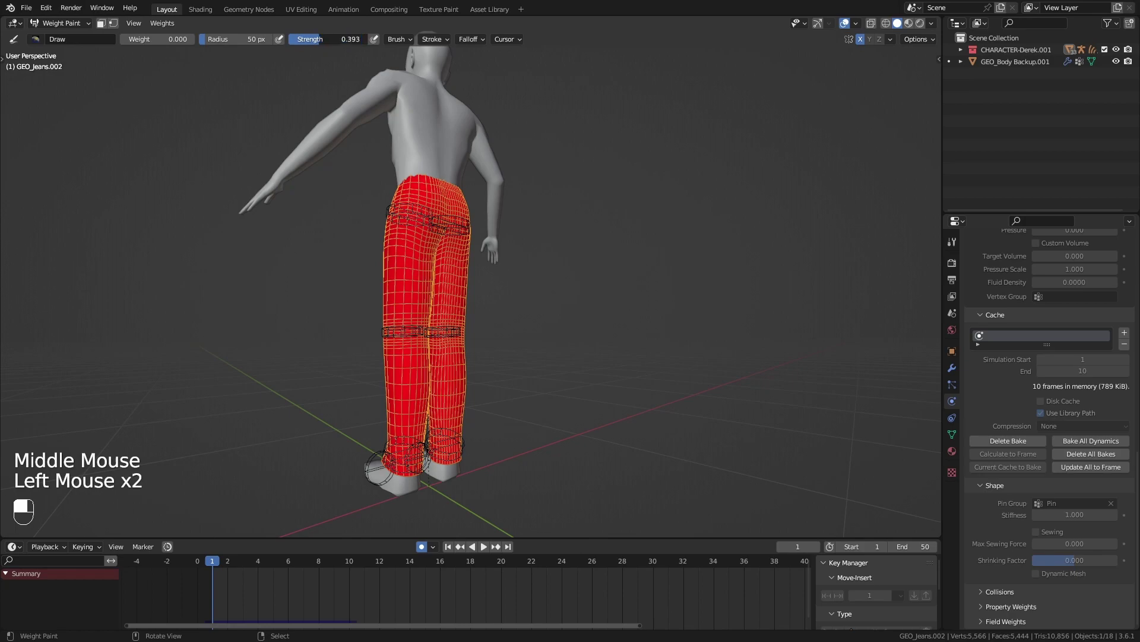
pyautogui.moveTo(320, 40); pyautogui.dragTo(302, 39)
# Paint away pin weight behind both knees of the jeans, from just above to just below the knee
pyautogui.moveTo(344, 141); pyautogui.dragTo(345, 260, button='middle')
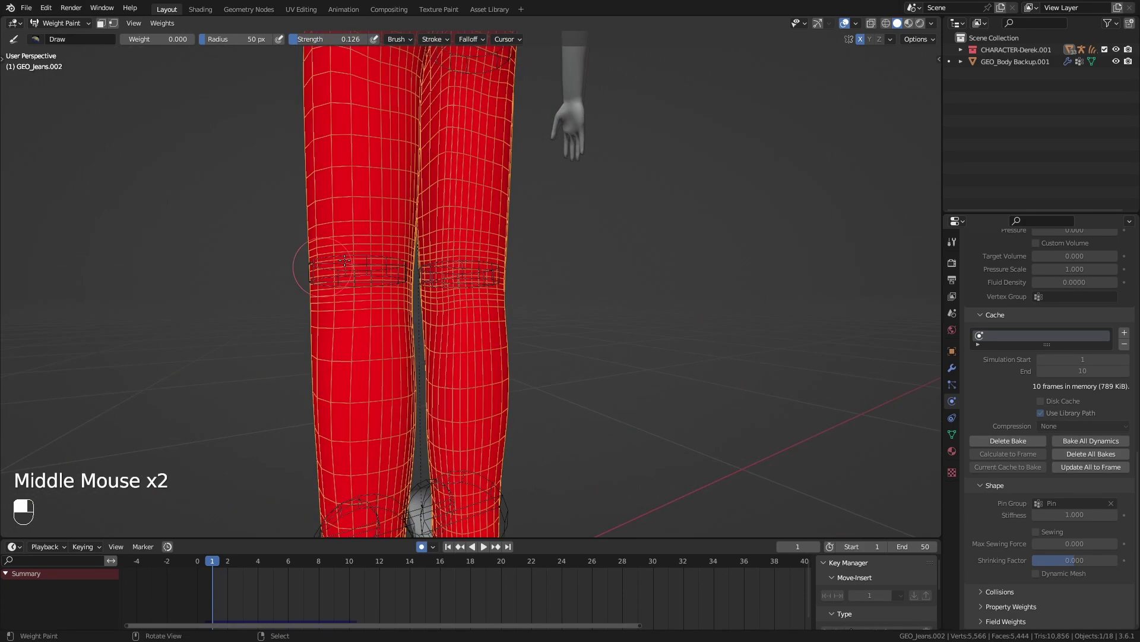
pyautogui.moveTo(368, 259)
pyautogui.mouseDown()
pyautogui.moveTo(367, 274)
pyautogui.moveTo(342, 267)
pyautogui.moveTo(353, 209)
pyautogui.moveTo(376, 238)
pyautogui.mouseUp()
pyautogui.moveTo(365, 238); pyautogui.dragTo(342, 221)
pyautogui.moveTo(340, 247)
pyautogui.mouseDown()
pyautogui.moveTo(355, 275)
pyautogui.moveTo(348, 288)
pyautogui.mouseUp()
pyautogui.moveTo(346, 324); pyautogui.dragTo(389, 232)
pyautogui.moveTo(440, 229); pyautogui.dragTo(404, 252, button='middle')
pyautogui.moveTo(410, 247)
pyautogui.mouseDown()
pyautogui.moveTo(411, 288)
pyautogui.moveTo(416, 229)
pyautogui.mouseUp()
pyautogui.moveTo(410, 202)
pyautogui.mouseDown()
pyautogui.moveTo(418, 245)
pyautogui.moveTo(387, 205)
pyautogui.mouseUp()
pyautogui.moveTo(395, 223); pyautogui.dragTo(414, 199)
pyautogui.moveTo(408, 304); pyautogui.dragTo(392, 344)
pyautogui.moveTo(399, 312)
pyautogui.mouseDown()
pyautogui.moveTo(373, 348)
pyautogui.moveTo(367, 324)
pyautogui.mouseUp()
# Extend the reduced pin weights across the outer back and sides of both knees
pyautogui.moveTo(362, 327); pyautogui.dragTo(440, 318, button='middle')
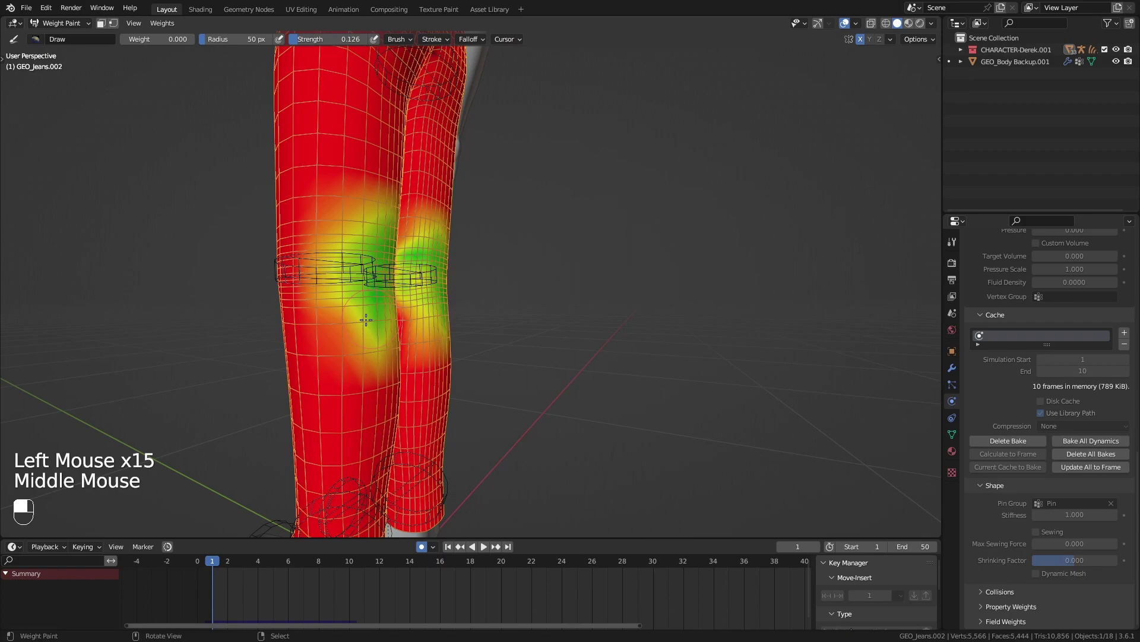
pyautogui.moveTo(348, 357); pyautogui.dragTo(326, 330)
pyautogui.moveTo(304, 288); pyautogui.dragTo(309, 253)
pyautogui.moveTo(341, 211)
pyautogui.mouseDown()
pyautogui.moveTo(315, 219)
pyautogui.moveTo(303, 262)
pyautogui.mouseUp()
pyautogui.moveTo(306, 314)
pyautogui.mouseDown()
pyautogui.moveTo(313, 334)
pyautogui.moveTo(306, 318)
pyautogui.mouseUp()
pyautogui.moveTo(308, 291); pyautogui.dragTo(303, 303)
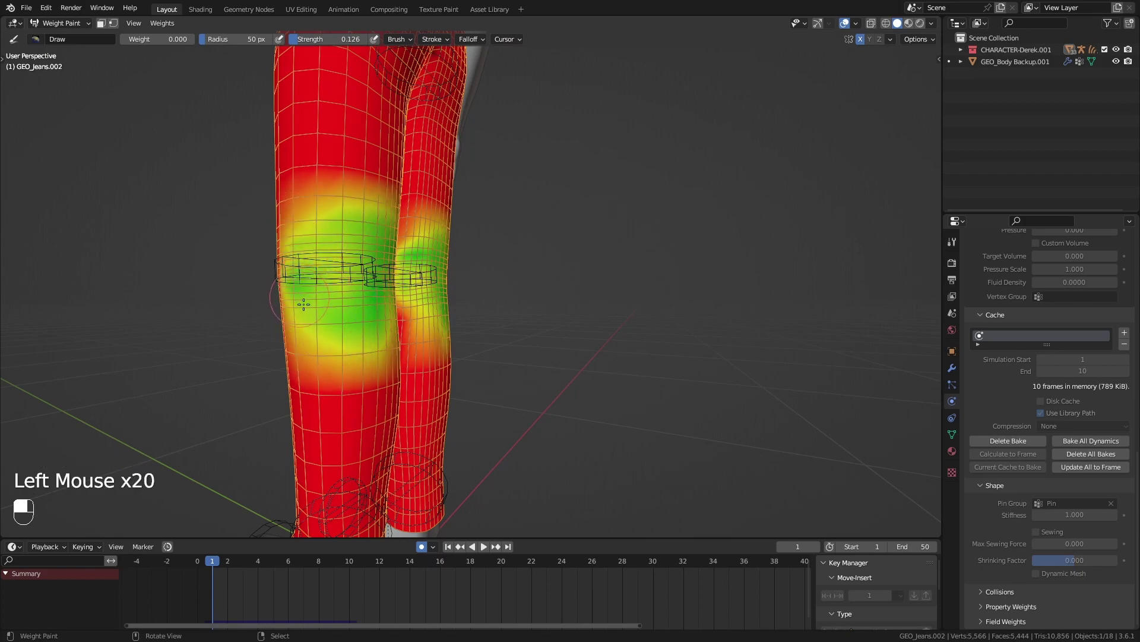
pyautogui.moveTo(303, 303); pyautogui.dragTo(350, 306, button='middle')
pyautogui.moveTo(315, 306)
pyautogui.mouseDown(button='middle')
pyautogui.moveTo(383, 306)
pyautogui.moveTo(333, 288)
pyautogui.mouseUp(button='middle')
pyautogui.moveTo(334, 277); pyautogui.dragTo(337, 261)
# Paint away pin weight across the front of the hips and crotch, keeping the waistband fully pinned
pyautogui.moveTo(337, 262); pyautogui.dragTo(362, 270, button='middle')
pyautogui.moveTo(362, 270)
pyautogui.keyDown('ctrl'); pyautogui.keyDown('shift'); pyautogui.mouseDown(button='middle')
pyautogui.moveTo(365, 303)
pyautogui.moveTo(428, 285)
pyautogui.mouseUp(button='middle'); pyautogui.keyUp('shift'); pyautogui.keyUp('ctrl')
pyautogui.keyDown('ctrl'); pyautogui.keyDown('shift'); pyautogui.moveTo(427, 286); pyautogui.dragTo(433, 261, button='middle'); pyautogui.keyUp('shift'); pyautogui.keyUp('ctrl')
pyautogui.moveTo(433, 261); pyautogui.dragTo(499, 249, button='middle')
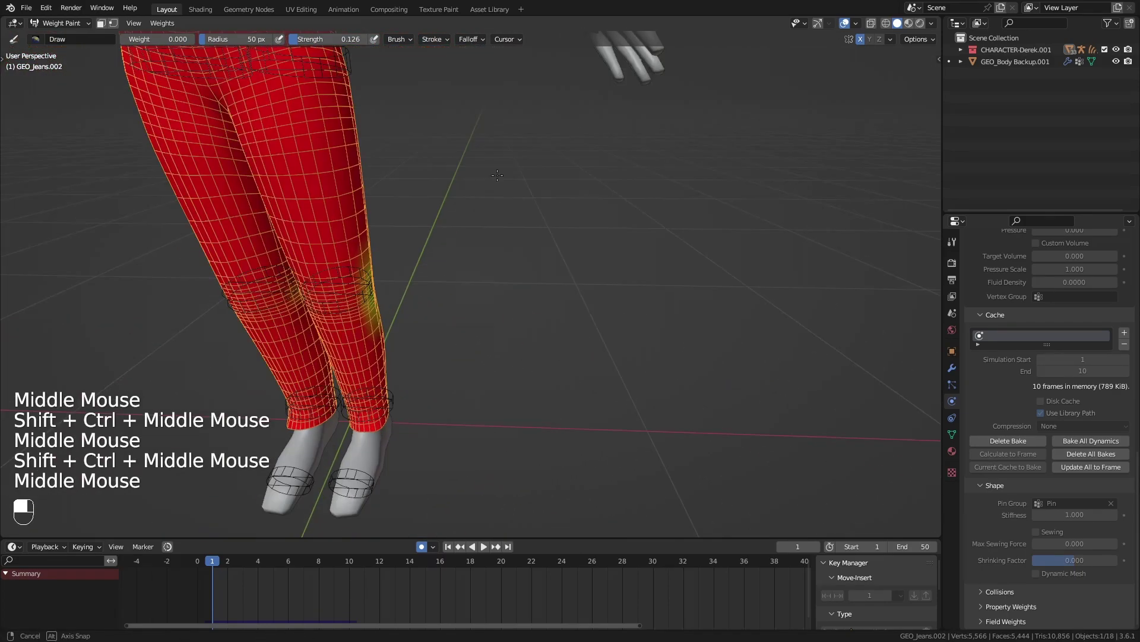
pyautogui.moveTo(514, 190)
pyautogui.keyDown('shift'); pyautogui.mouseDown(button='middle')
pyautogui.moveTo(557, 377)
pyautogui.moveTo(505, 351)
pyautogui.mouseUp(button='middle'); pyautogui.keyUp('shift')
pyautogui.moveTo(425, 326)
pyautogui.mouseDown()
pyautogui.moveTo(396, 328)
pyautogui.moveTo(404, 336)
pyautogui.mouseUp()
pyautogui.moveTo(448, 327); pyautogui.dragTo(404, 345)
pyautogui.moveTo(439, 338); pyautogui.dragTo(401, 347)
pyautogui.moveTo(452, 323)
pyautogui.mouseDown()
pyautogui.moveTo(410, 332)
pyautogui.moveTo(410, 344)
pyautogui.mouseUp()
pyautogui.moveTo(442, 338); pyautogui.dragTo(404, 354)
pyautogui.moveTo(434, 351); pyautogui.dragTo(400, 365)
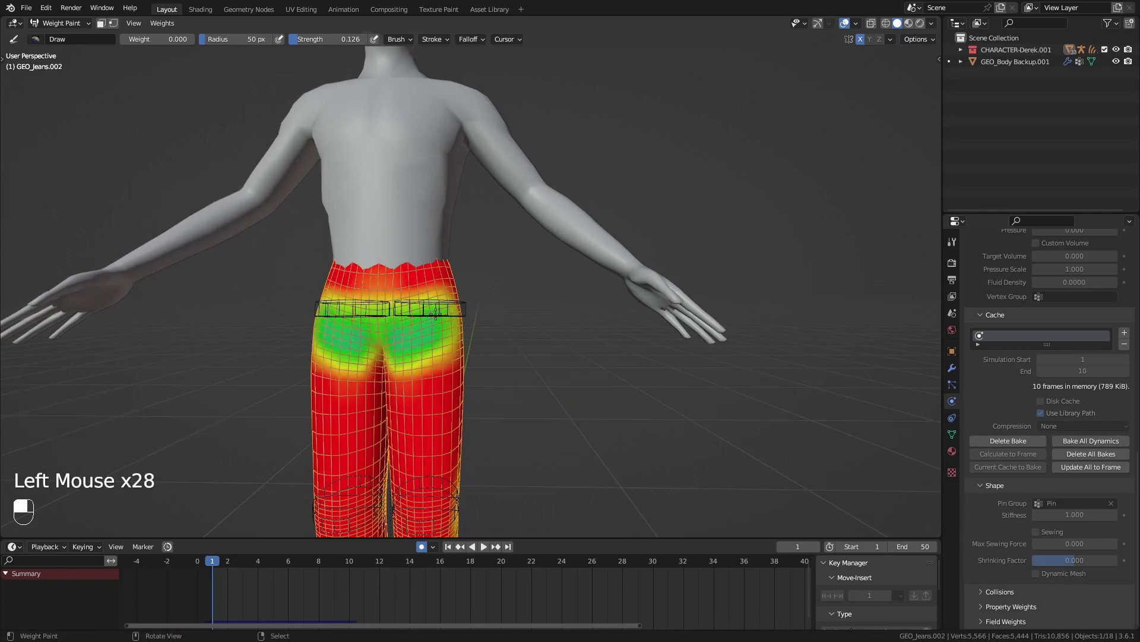
pyautogui.click(435, 313)
pyautogui.click(435, 313)
# Spread the reduced pin weights around the outer sides of the hips below the waistband
pyautogui.moveTo(436, 313); pyautogui.dragTo(472, 314, button='middle')
pyautogui.click(472, 313)
pyautogui.click(473, 314)
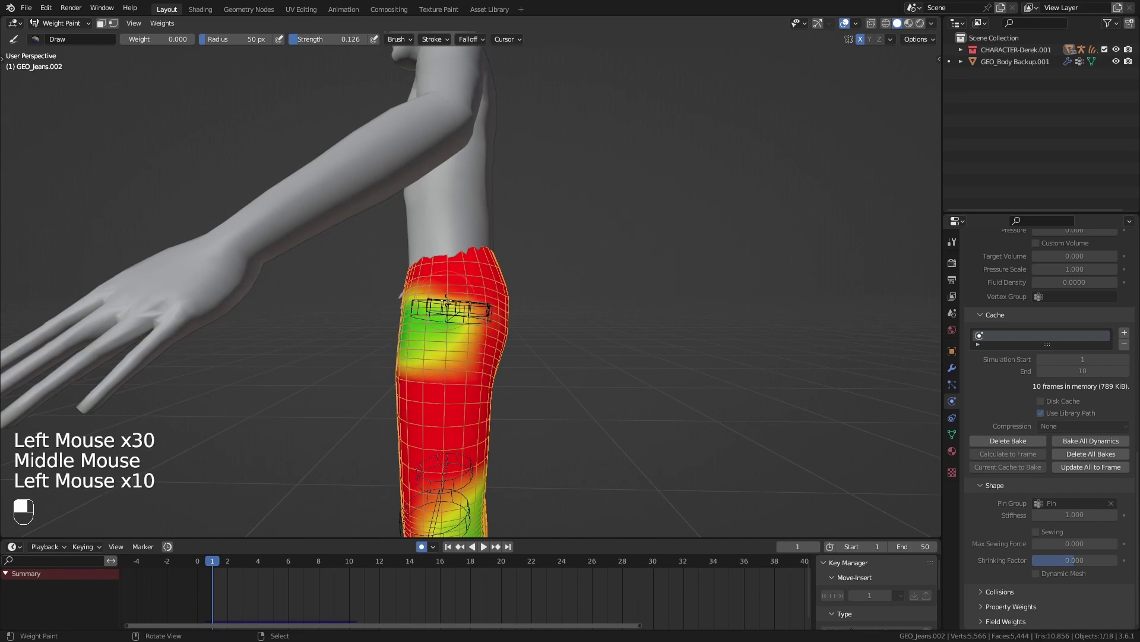
pyautogui.moveTo(446, 314); pyautogui.dragTo(484, 321)
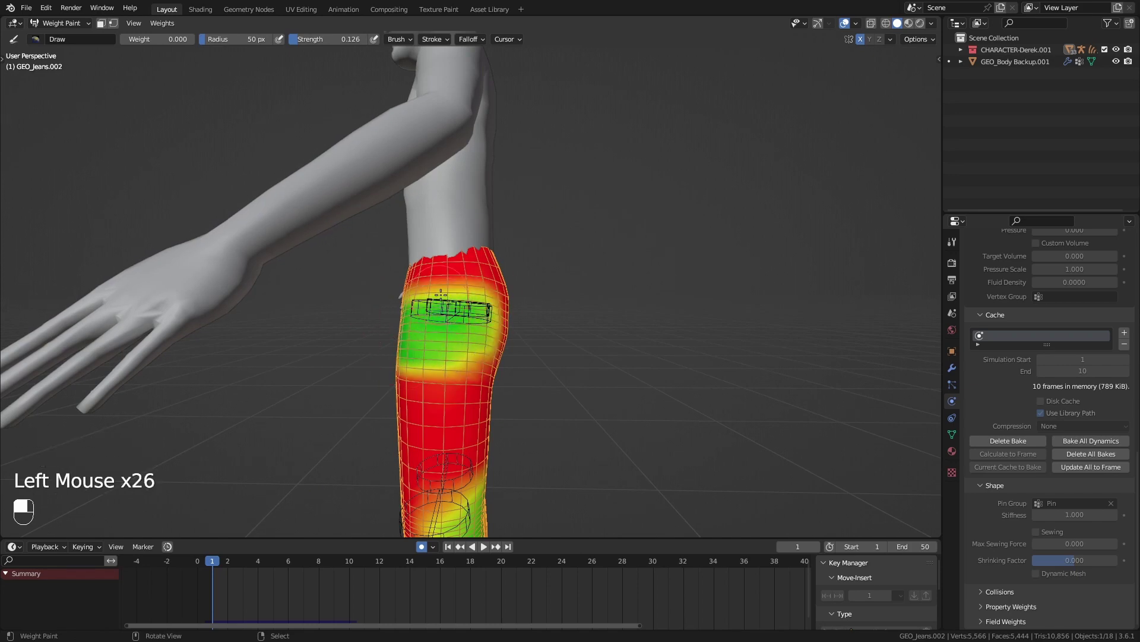
pyautogui.moveTo(442, 296)
pyautogui.mouseDown(button='middle')
pyautogui.moveTo(349, 306)
pyautogui.moveTo(502, 326)
pyautogui.moveTo(475, 267)
pyautogui.moveTo(452, 250)
pyautogui.moveTo(482, 203)
pyautogui.mouseUp(button='middle')
pyautogui.click(349, 306)
pyautogui.click(388, 292)
pyautogui.click(388, 292)
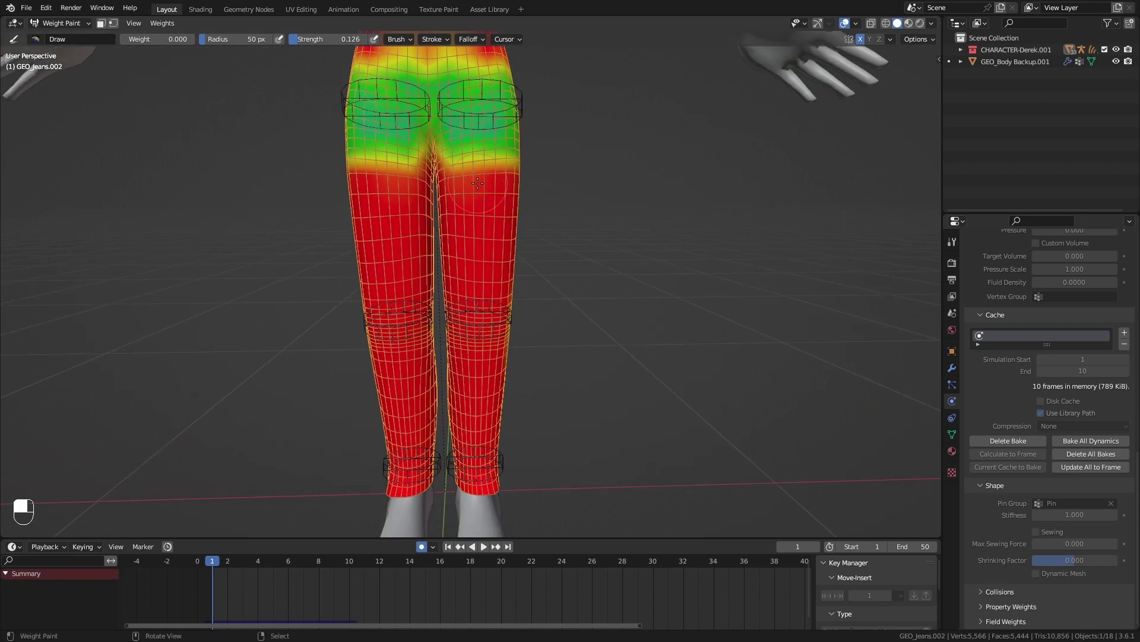
# Lightly reduce the pin weights down the front of the thighs and shins
pyautogui.moveTo(512, 277); pyautogui.dragTo(302, 314, button='middle')
pyautogui.moveTo(410, 262); pyautogui.dragTo(350, 163, button='middle')
pyautogui.moveTo(480, 193)
pyautogui.mouseDown()
pyautogui.moveTo(463, 238)
pyautogui.moveTo(504, 205)
pyautogui.moveTo(466, 294)
pyautogui.moveTo(510, 303)
pyautogui.mouseUp()
pyautogui.moveTo(523, 309); pyautogui.dragTo(512, 246, button='middle')
pyautogui.moveTo(505, 409); pyautogui.dragTo(516, 485)
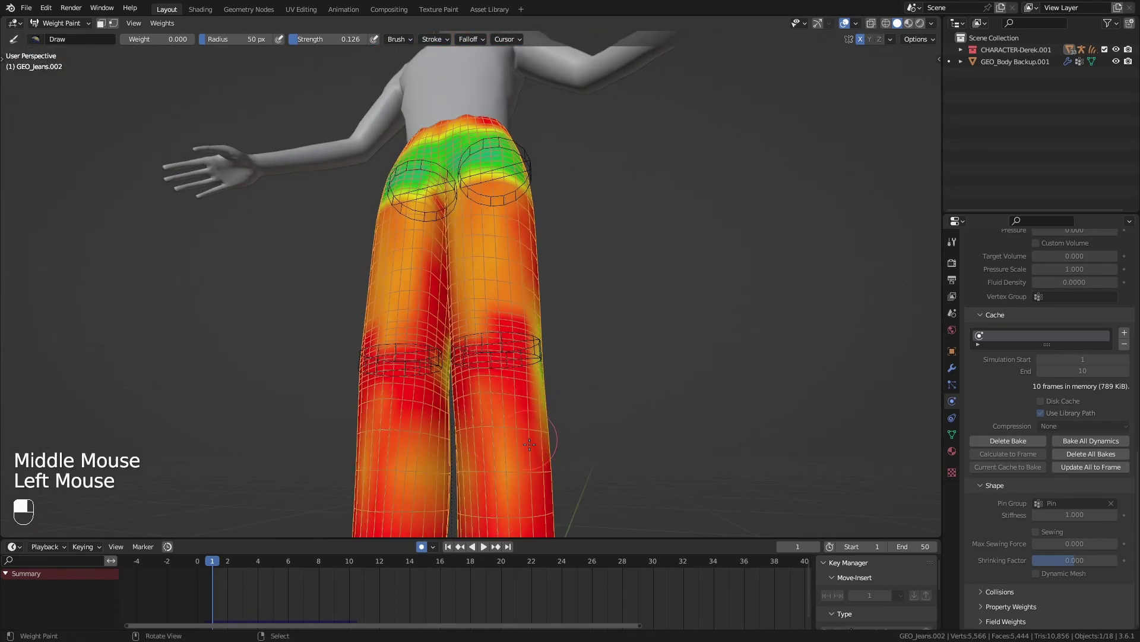
pyautogui.moveTo(512, 385)
pyautogui.keyDown('shift'); pyautogui.mouseDown(button='middle')
pyautogui.moveTo(526, 412)
pyautogui.moveTo(474, 258)
pyautogui.mouseUp(button='middle'); pyautogui.keyUp('shift')
pyautogui.moveTo(454, 297)
pyautogui.mouseDown()
pyautogui.moveTo(493, 327)
pyautogui.moveTo(486, 238)
pyautogui.mouseUp()
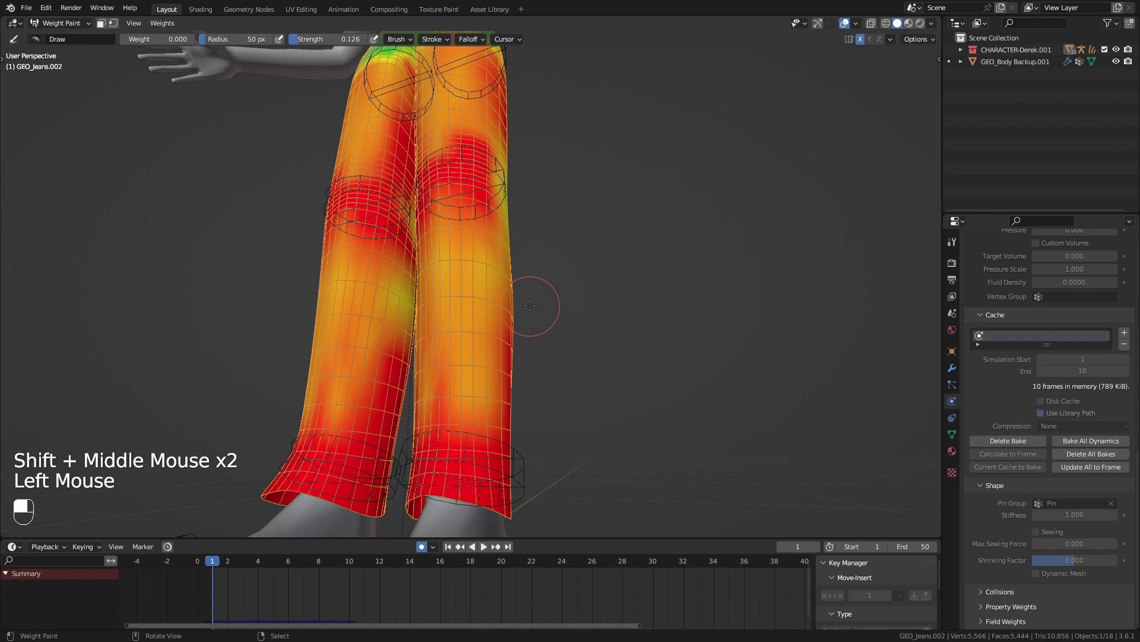
# Lightly reduce the pin weights along the sides of the calves and around the lower legs
pyautogui.moveTo(532, 305); pyautogui.dragTo(641, 300, button='middle')
pyautogui.moveTo(485, 398)
pyautogui.mouseDown()
pyautogui.moveTo(530, 202)
pyautogui.moveTo(523, 392)
pyautogui.mouseUp()
pyautogui.moveTo(561, 332); pyautogui.dragTo(475, 350, button='middle')
pyautogui.moveTo(546, 375)
pyautogui.mouseDown()
pyautogui.moveTo(612, 410)
pyautogui.moveTo(638, 394)
pyautogui.mouseUp()
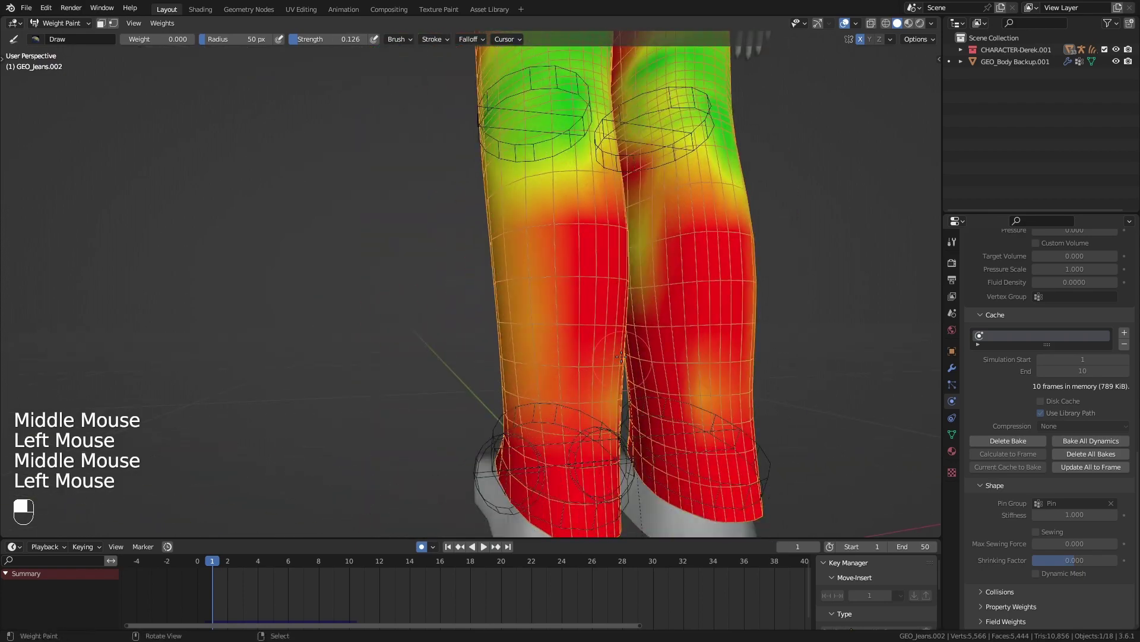
pyautogui.moveTo(618, 353); pyautogui.dragTo(547, 357, button='middle')
pyautogui.moveTo(609, 419)
pyautogui.mouseDown()
pyautogui.moveTo(664, 350)
pyautogui.moveTo(572, 396)
pyautogui.moveTo(655, 431)
pyautogui.moveTo(670, 380)
pyautogui.mouseUp()
pyautogui.moveTo(701, 381); pyautogui.dragTo(669, 386, button='middle')
pyautogui.moveTo(707, 397); pyautogui.dragTo(671, 400, button='middle')
pyautogui.moveTo(689, 496)
pyautogui.mouseDown()
pyautogui.moveTo(698, 400)
pyautogui.moveTo(656, 440)
pyautogui.moveTo(713, 452)
pyautogui.mouseUp()
pyautogui.moveTo(647, 350); pyautogui.dragTo(701, 341, button='middle')
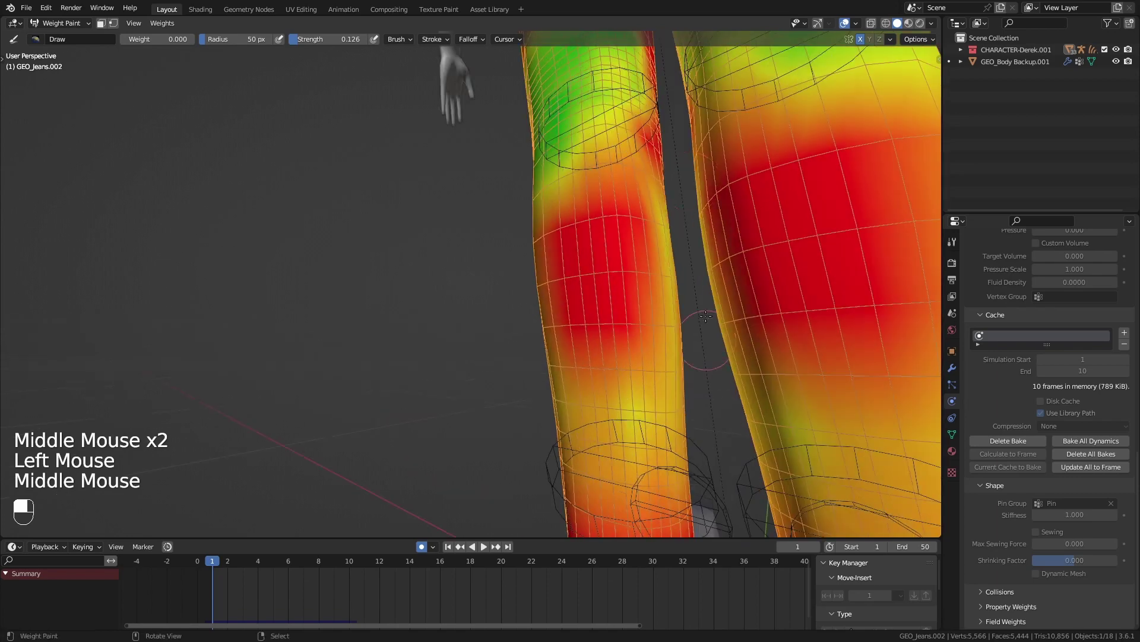
# Soften the pin weights on the inner knees and over the backs and sides of both thighs
pyautogui.moveTo(659, 128); pyautogui.dragTo(645, 159)
pyautogui.moveTo(659, 196); pyautogui.dragTo(600, 208, button='middle')
pyautogui.keyDown('ctrl'); pyautogui.keyDown('shift'); pyautogui.moveTo(624, 208); pyautogui.dragTo(624, 285, button='middle'); pyautogui.keyUp('shift'); pyautogui.keyUp('ctrl')
pyautogui.keyDown('shift'); pyautogui.moveTo(642, 190); pyautogui.dragTo(522, 357, button='middle'); pyautogui.keyUp('shift')
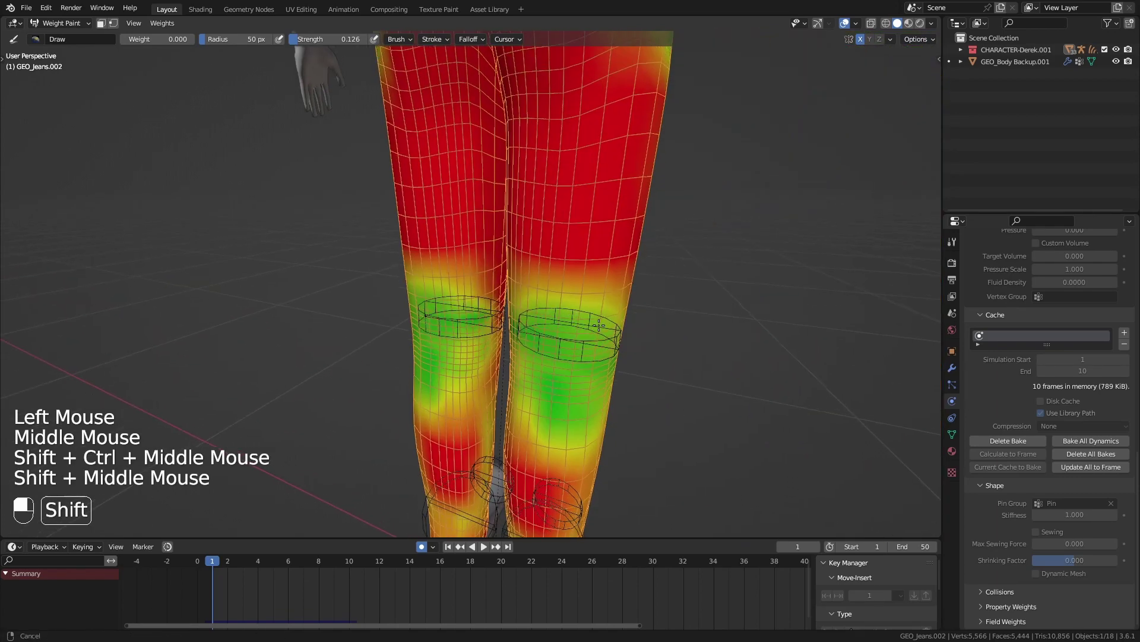
pyautogui.moveTo(511, 285); pyautogui.dragTo(570, 250, button='middle')
pyautogui.keyDown('ctrl'); pyautogui.keyDown('shift'); pyautogui.moveTo(553, 202); pyautogui.dragTo(540, 249, button='middle'); pyautogui.keyUp('shift'); pyautogui.keyUp('ctrl')
pyautogui.moveTo(517, 154)
pyautogui.mouseDown()
pyautogui.moveTo(532, 196)
pyautogui.moveTo(496, 250)
pyautogui.moveTo(484, 170)
pyautogui.moveTo(505, 267)
pyautogui.moveTo(561, 223)
pyautogui.moveTo(554, 257)
pyautogui.mouseUp()
pyautogui.moveTo(554, 256)
pyautogui.mouseDown(button='middle')
pyautogui.moveTo(641, 238)
pyautogui.moveTo(630, 220)
pyautogui.mouseUp(button='middle')
pyautogui.moveTo(596, 199)
pyautogui.mouseDown()
pyautogui.moveTo(594, 249)
pyautogui.moveTo(598, 142)
pyautogui.mouseUp()
pyautogui.moveTo(600, 196); pyautogui.dragTo(589, 173, button='middle')
pyautogui.moveTo(589, 173); pyautogui.dragTo(561, 324)
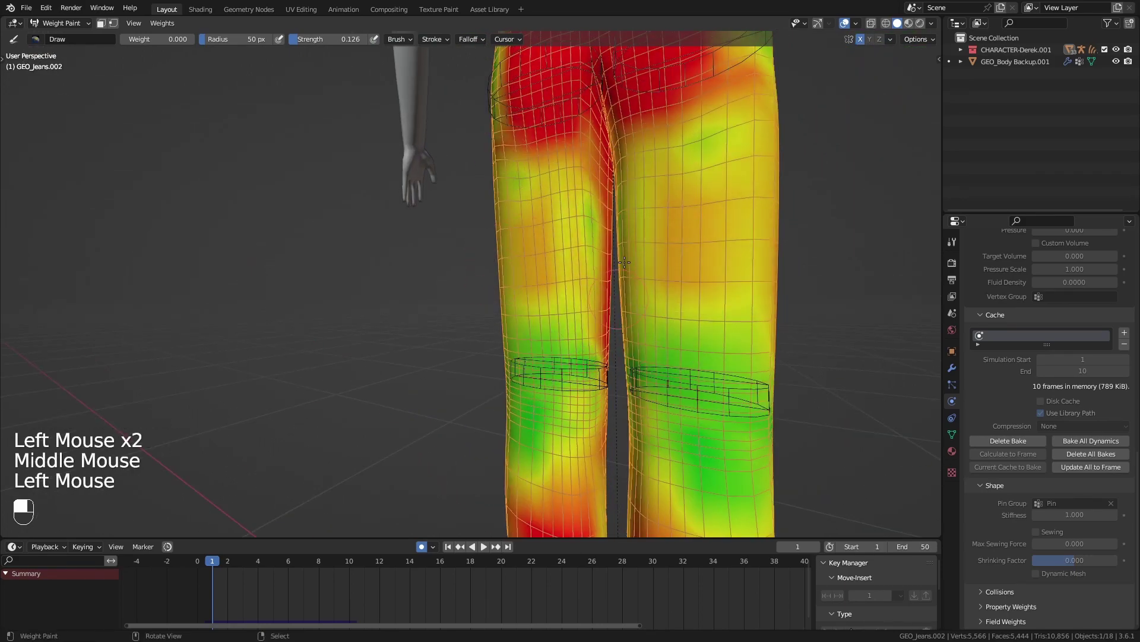
# Return the jeans to Object Mode, then delete the existing cloth bake and bake it again
pyautogui.moveTo(561, 324)
pyautogui.mouseDown(button='middle')
pyautogui.moveTo(779, 242)
pyautogui.moveTo(793, 255)
pyautogui.mouseUp(button='middle')
pyautogui.moveTo(793, 256)
pyautogui.mouseDown(button='middle')
pyautogui.moveTo(806, 269)
pyautogui.moveTo(796, 297)
pyautogui.moveTo(683, 256)
pyautogui.mouseUp(button='middle')
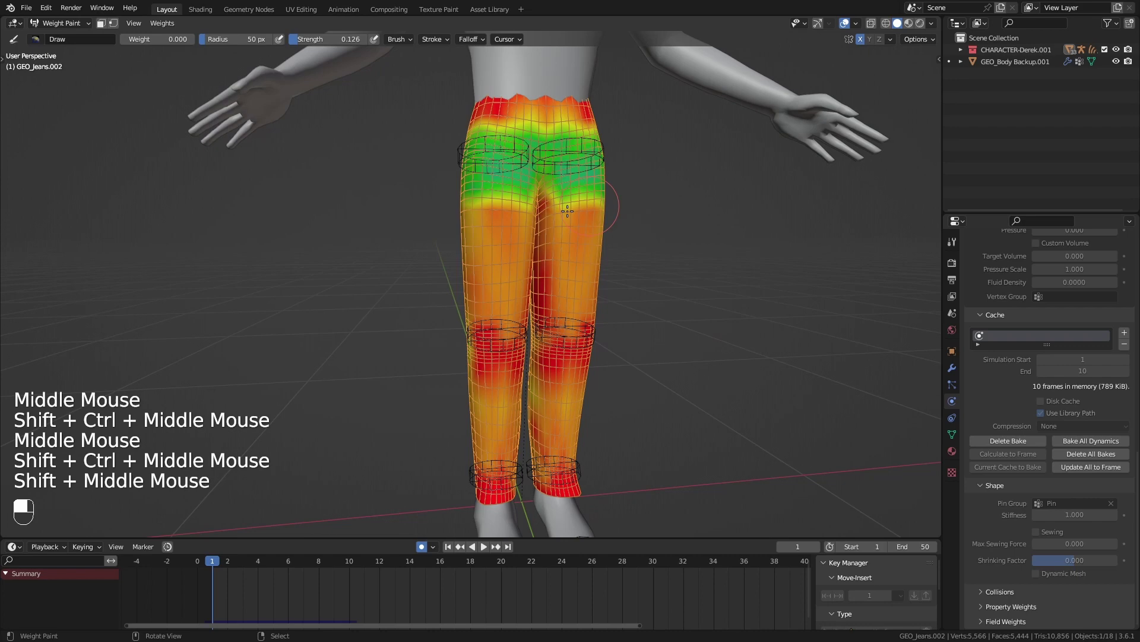
pyautogui.click(62, 23)
pyautogui.click(63, 37)
pyautogui.click(999, 441)
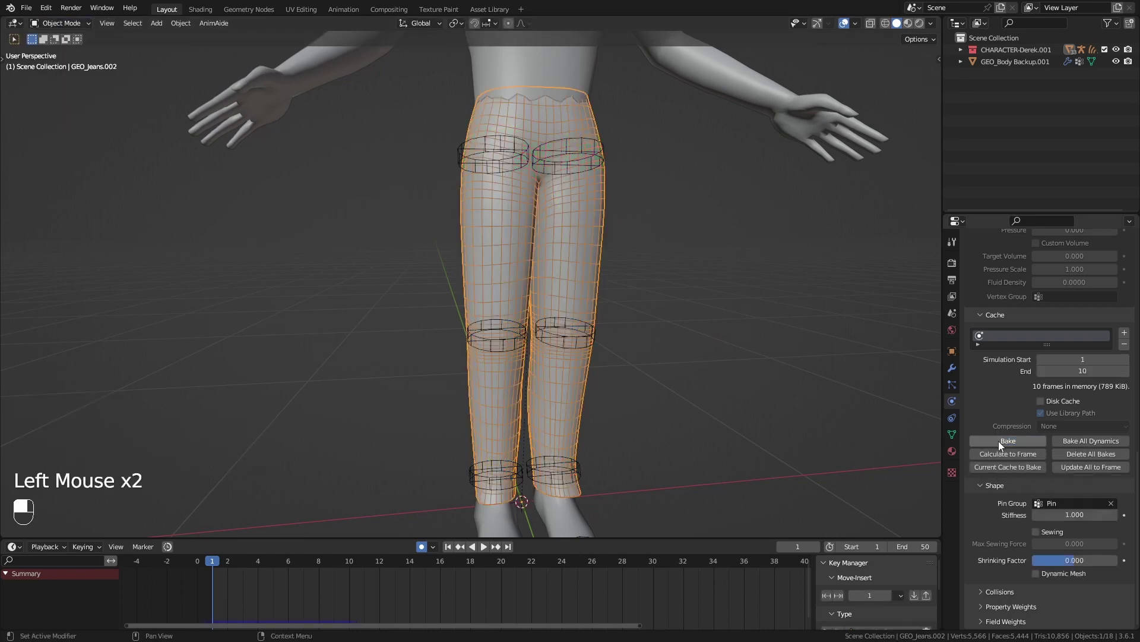
pyautogui.click(999, 441)
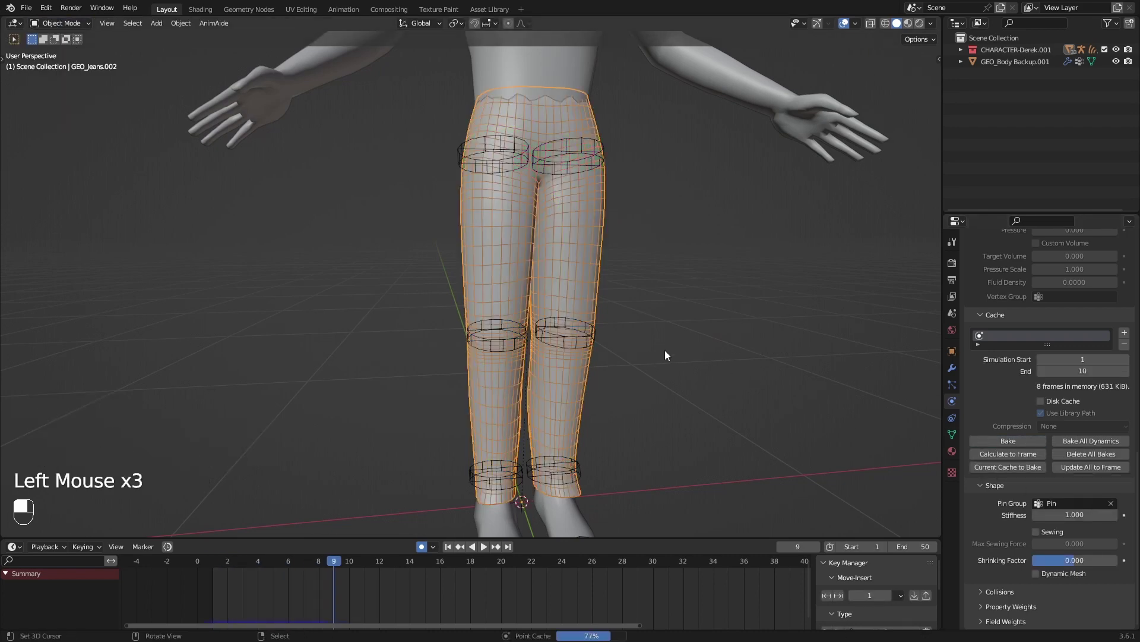
# Play the new bake and step back to frame 5, examining how the jeans fold at the lifting hip
pyautogui.press('space')
pyautogui.press('space')
pyautogui.hotkey('shift', 'f')
pyautogui.press('w')
pyautogui.moveTo(703, 316); pyautogui.dragTo(602, 339, button='middle')
pyautogui.click(659, 330)
pyautogui.press('q')
pyautogui.press('q')
pyautogui.press('q')
pyautogui.press('q')
pyautogui.press('q')
pyautogui.press('q')
pyautogui.press('q')
pyautogui.moveTo(369, 240); pyautogui.dragTo(318, 238, button='middle')
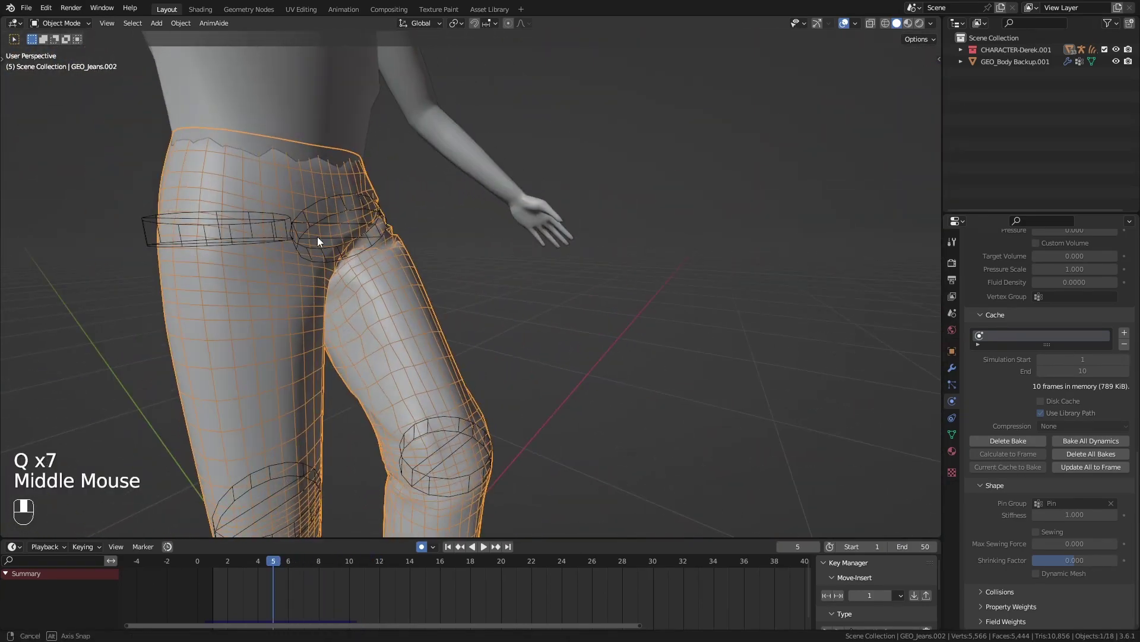
# Step forward to frame 10 to examine the hip and knee wrinkles, then step back to frame 1
pyautogui.press('e')
pyautogui.press('e')
pyautogui.press('e')
pyautogui.press('e')
pyautogui.press('e')
pyautogui.moveTo(480, 314); pyautogui.dragTo(521, 268, button='middle')
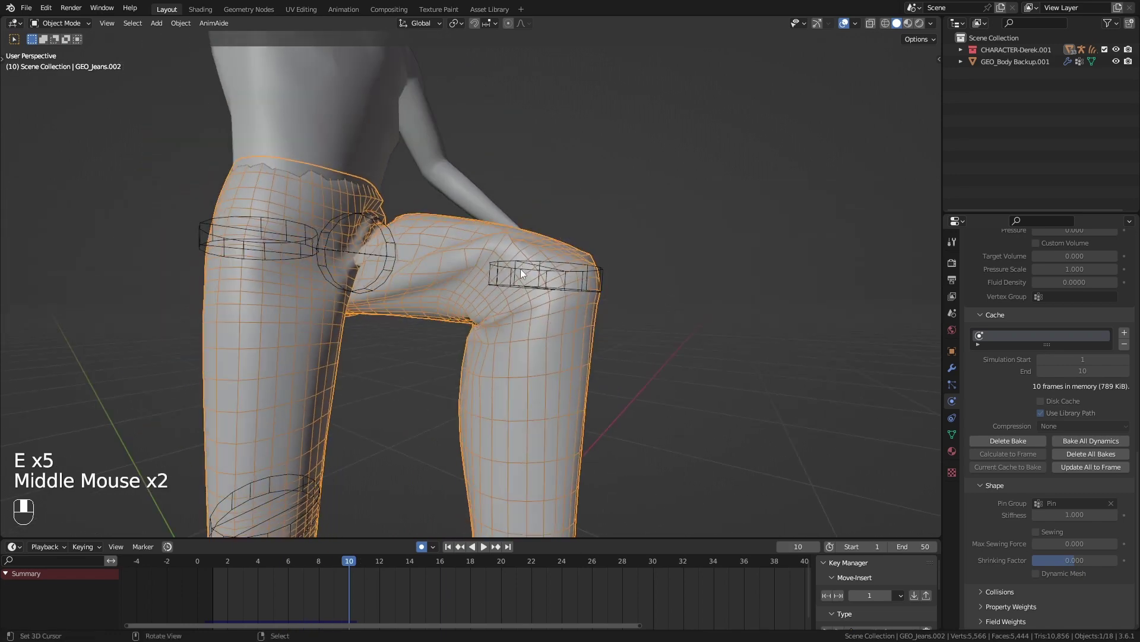
pyautogui.press('q')
pyautogui.press('q')
pyautogui.press('q')
pyautogui.press('q')
pyautogui.press('q')
pyautogui.press('q')
pyautogui.press('q')
pyautogui.press('q')
pyautogui.press('q')
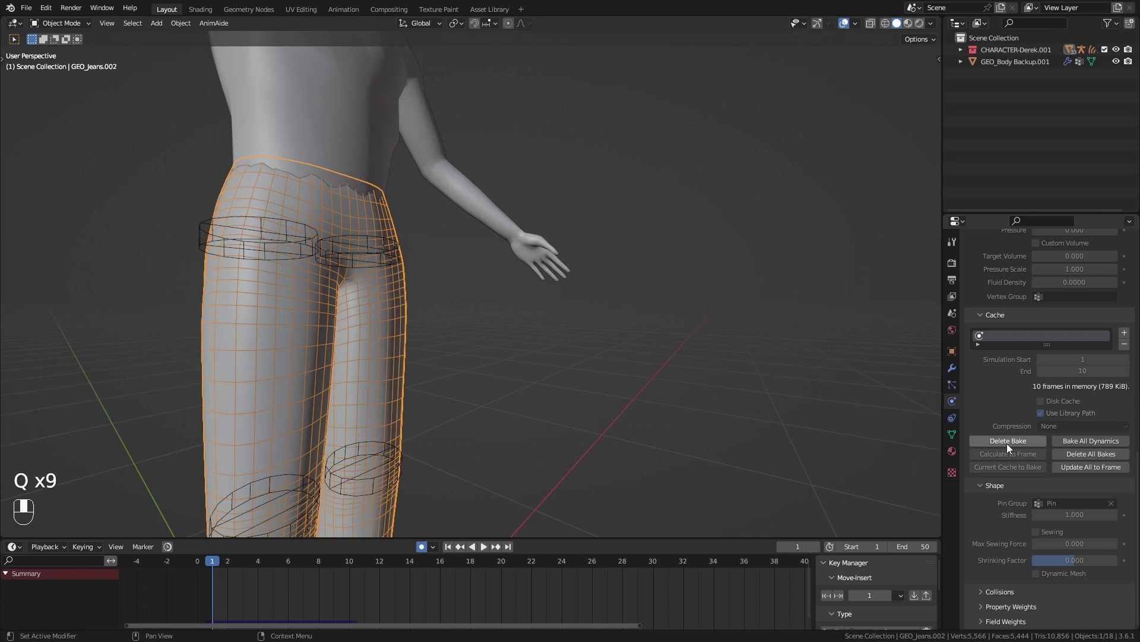
# Delete the jeans' bake and bake the cloth again with the pin group's stiffness set to 15
pyautogui.click(1022, 441)
pyautogui.scroll(-3, 1016, 456)
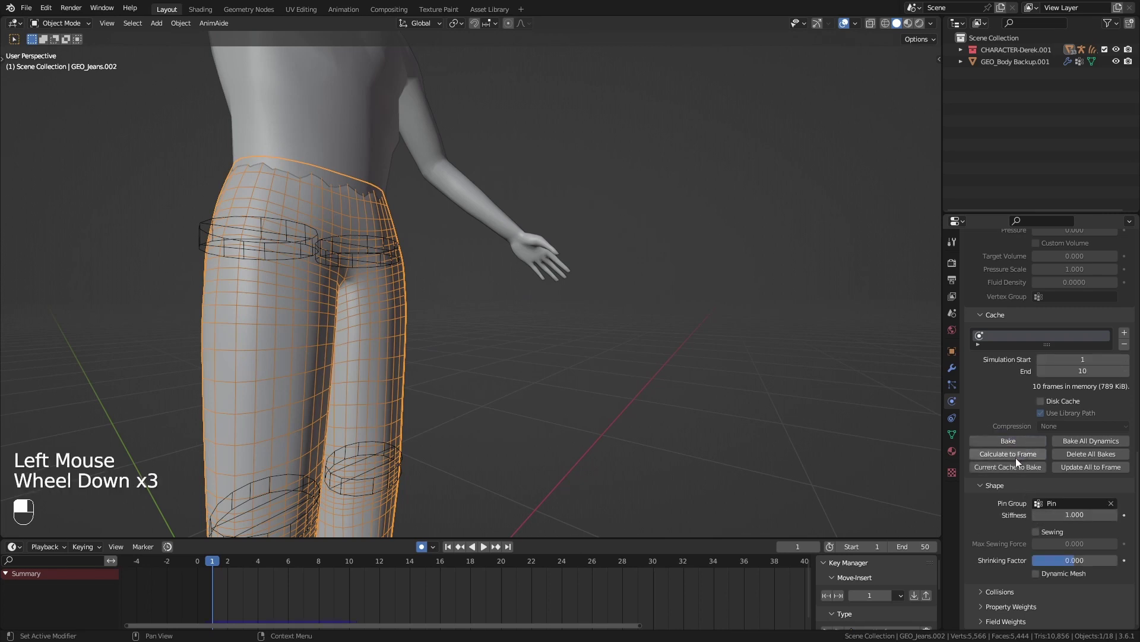
pyautogui.click(1069, 515)
pyautogui.write('15')
pyautogui.press('Return')
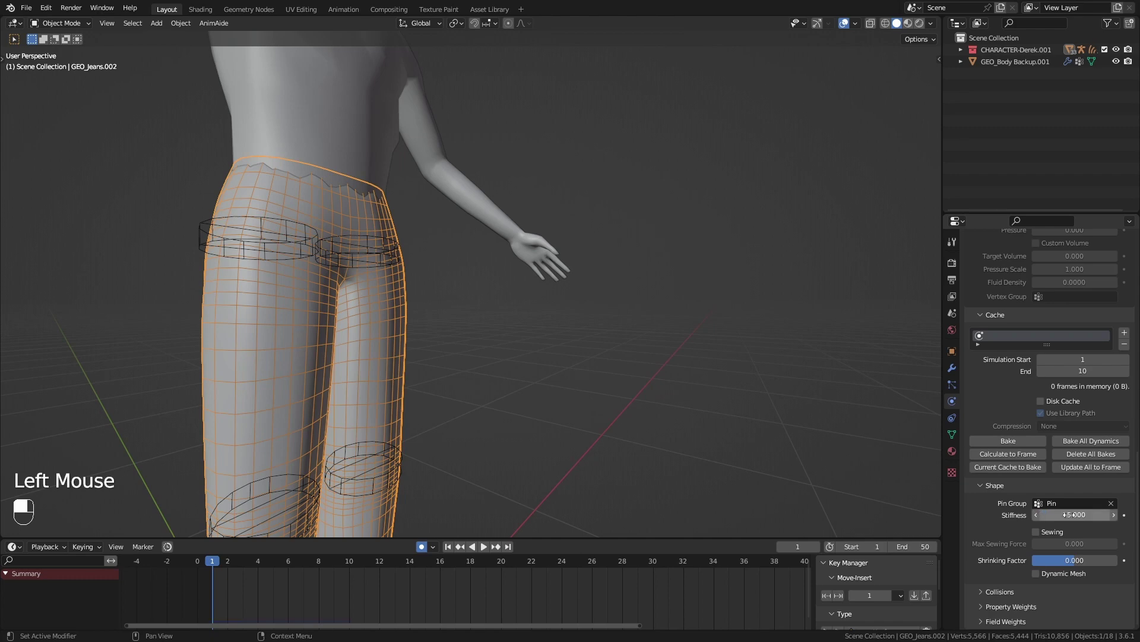
pyautogui.click(1008, 441)
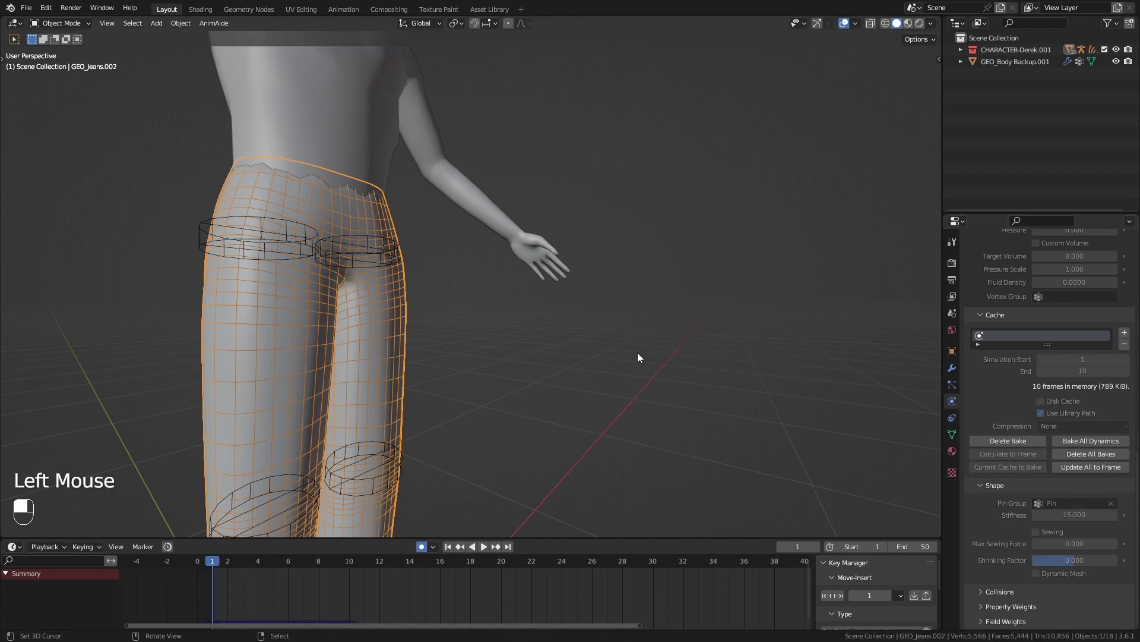
# Play the stiffer simulation to frame 13 and examine the folds at the raised hip and knee
pyautogui.press('space')
pyautogui.press('space')
pyautogui.moveTo(535, 321); pyautogui.dragTo(308, 188, button='middle')
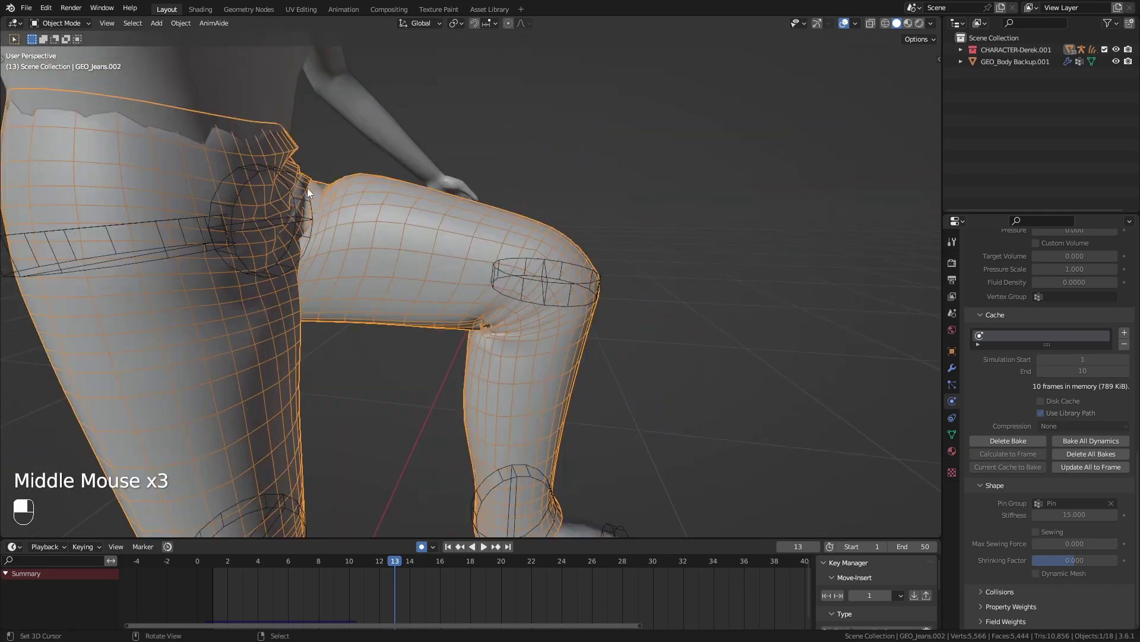
# Delete the bake, enable Internal Springs for the jeans' cloth, and bake the simulation again
pyautogui.click(1009, 443)
pyautogui.scroll(4, 1019, 446)
pyautogui.click(989, 392)
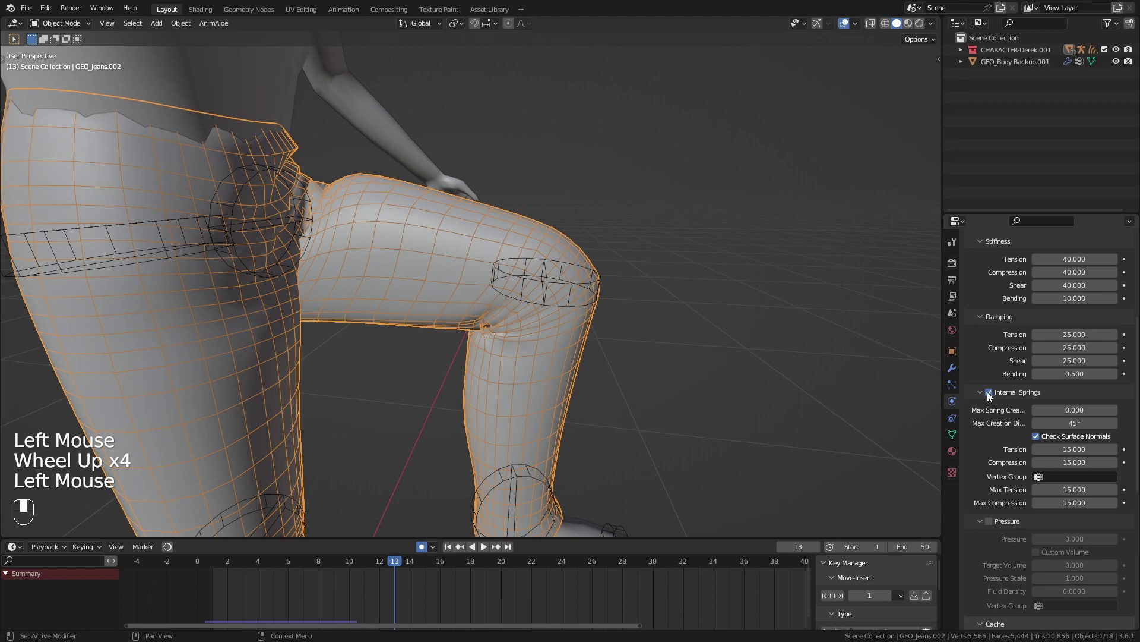
pyautogui.scroll(-5, 1004, 440)
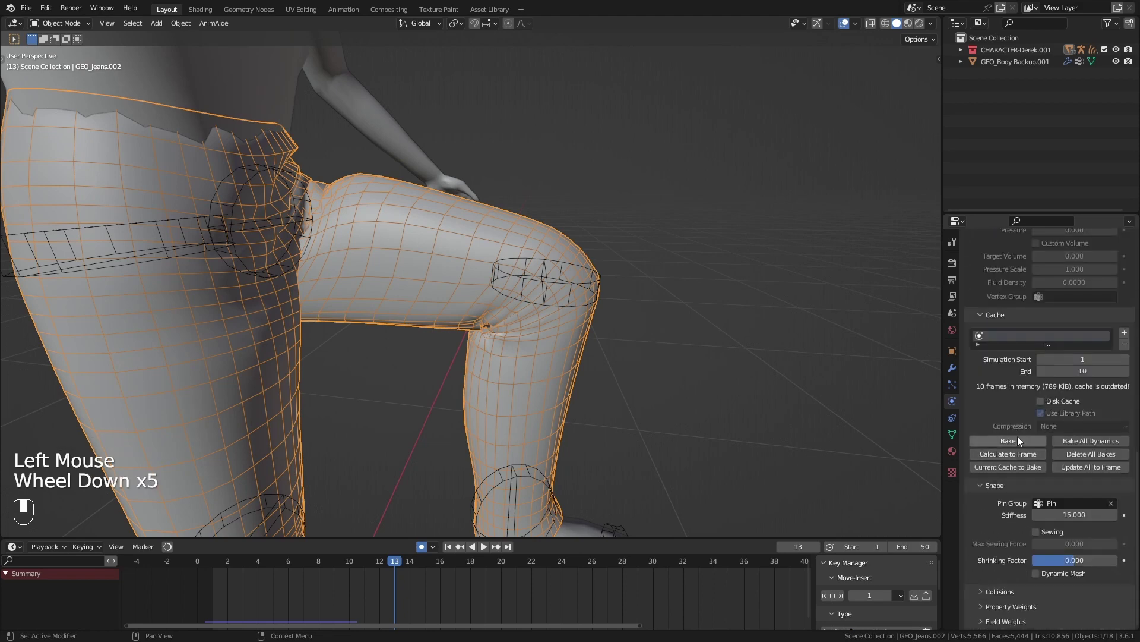
pyautogui.click(1017, 440)
# Play the internal-springs simulation from frame 1 to 13 and examine the wrinkles on the raised leg
pyautogui.click(213, 561)
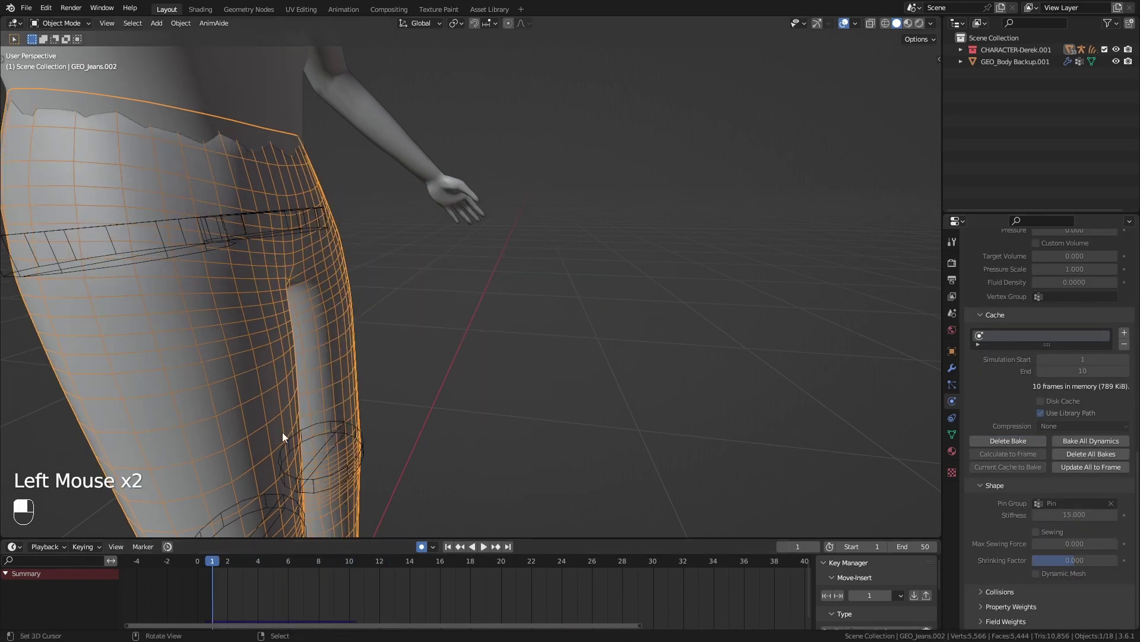
pyautogui.press('space')
pyautogui.press('space')
pyautogui.moveTo(472, 278); pyautogui.dragTo(440, 288, button='middle')
pyautogui.hotkey('shift', 'f')
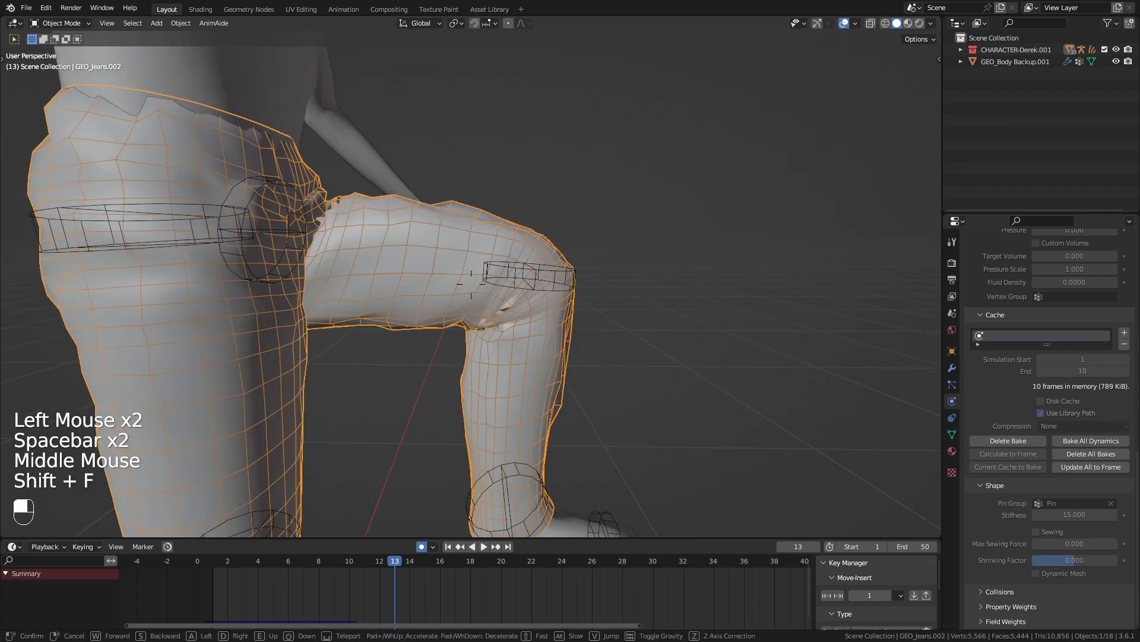
pyautogui.moveTo(611, 315); pyautogui.dragTo(538, 346, button='middle')
# Toggle the Cloth modifier's viewport display repeatedly to compare the jeans with and without simulation
pyautogui.click(952, 367)
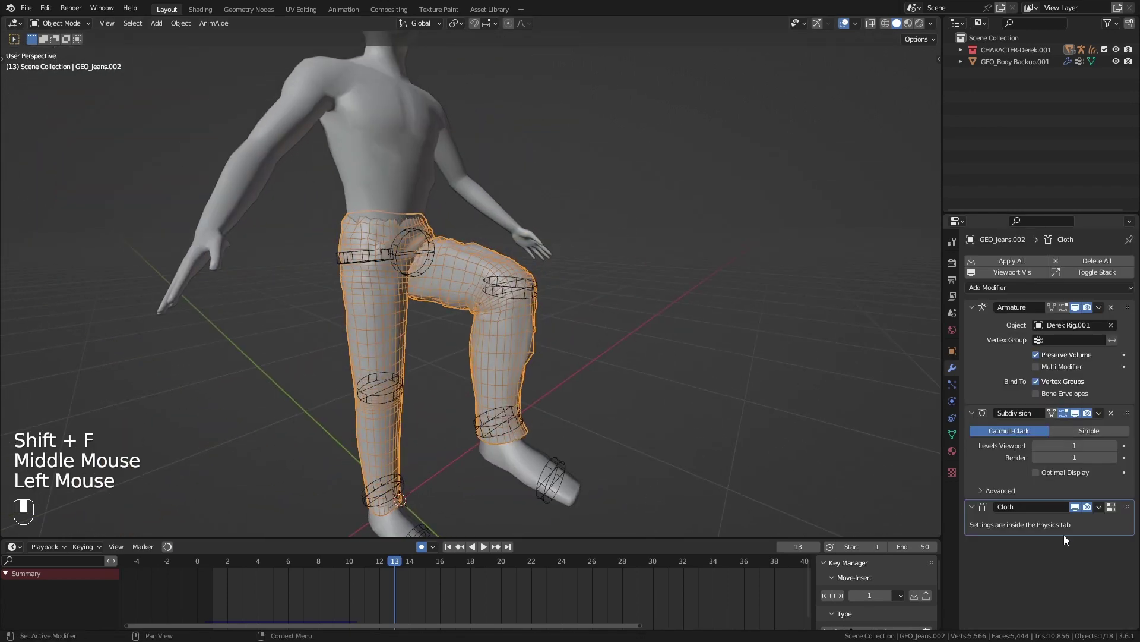
pyautogui.click(1075, 506)
pyautogui.click(1075, 506)
pyautogui.click(1075, 506)
pyautogui.click(1076, 506)
pyautogui.click(1075, 506)
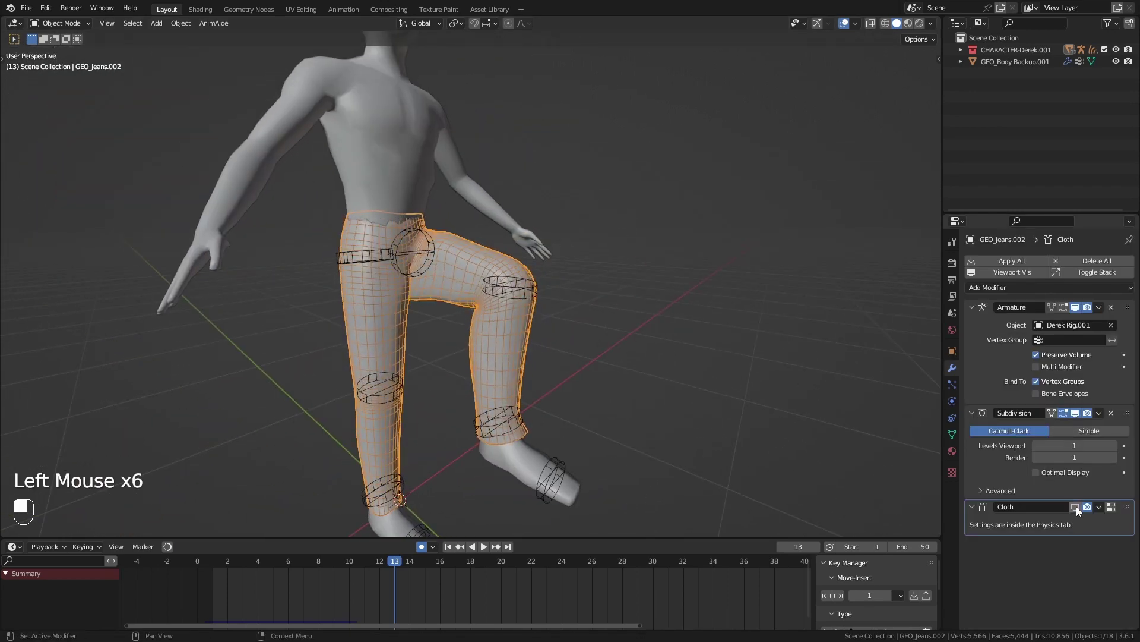
pyautogui.click(1075, 506)
pyautogui.click(1076, 507)
pyautogui.click(1075, 506)
# Deselect the jeans, view them from another angle, and review their cloth stiffness, damping and internal spring settings
pyautogui.moveTo(671, 409); pyautogui.dragTo(764, 416, button='middle')
pyautogui.rightClick(752, 414)
pyautogui.moveTo(589, 304); pyautogui.dragTo(737, 291, button='middle')
pyautogui.click(952, 401)
pyautogui.scroll(-10, 1049, 425)
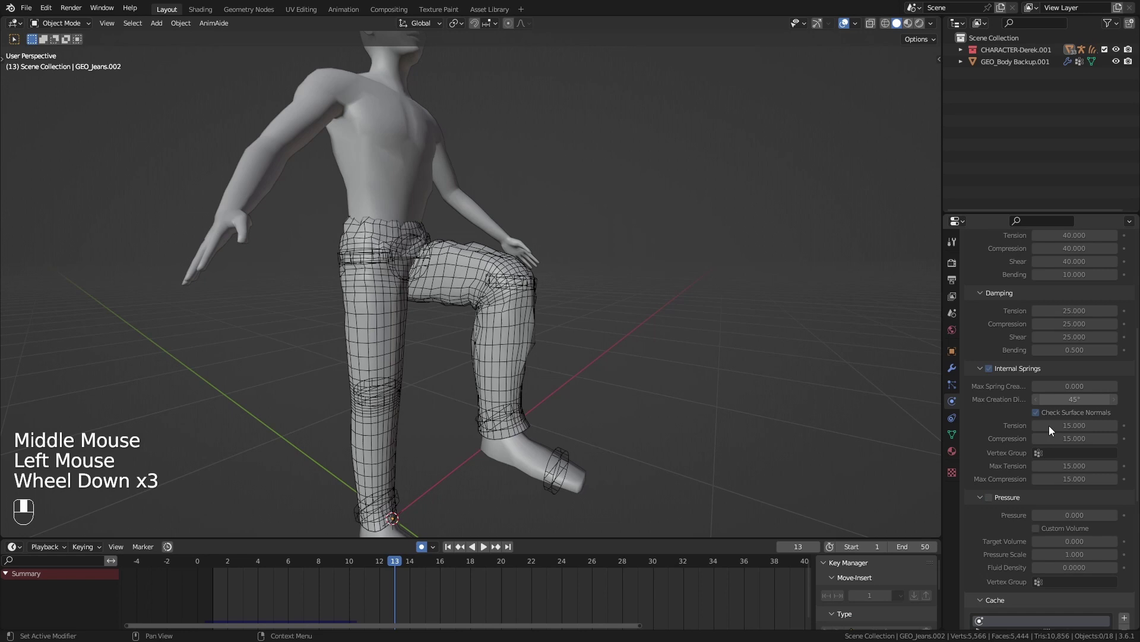
pyautogui.scroll(4, 1069, 523)
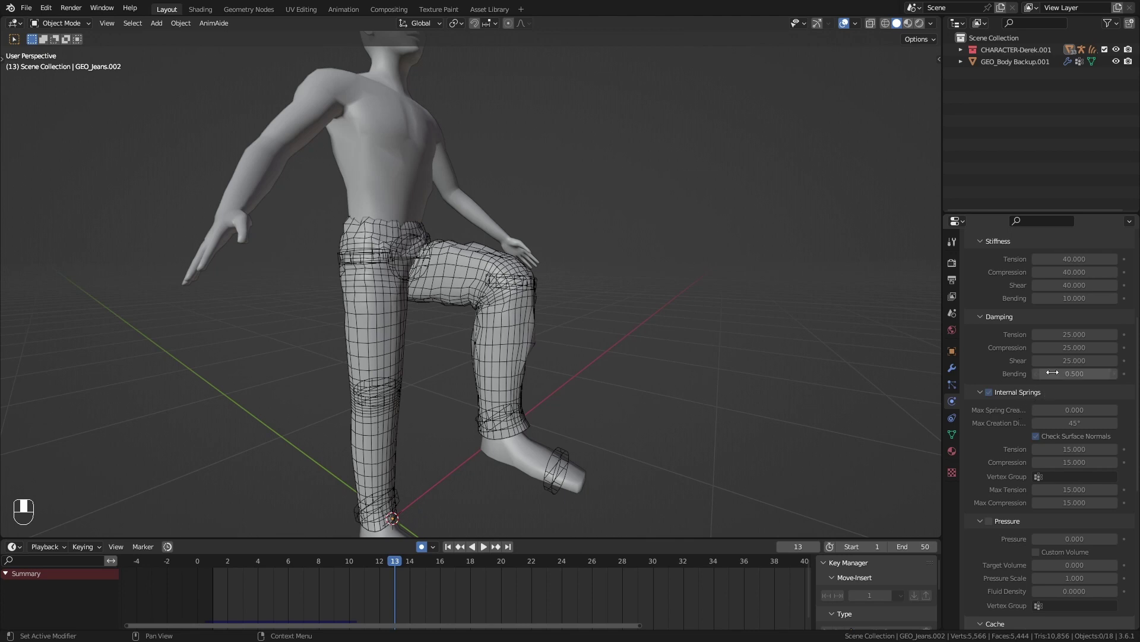
# Add a second Subdivision Surface modifier to the jeans after the Cloth modifier, with 2 viewport levels
pyautogui.scroll(-6, 1053, 503)
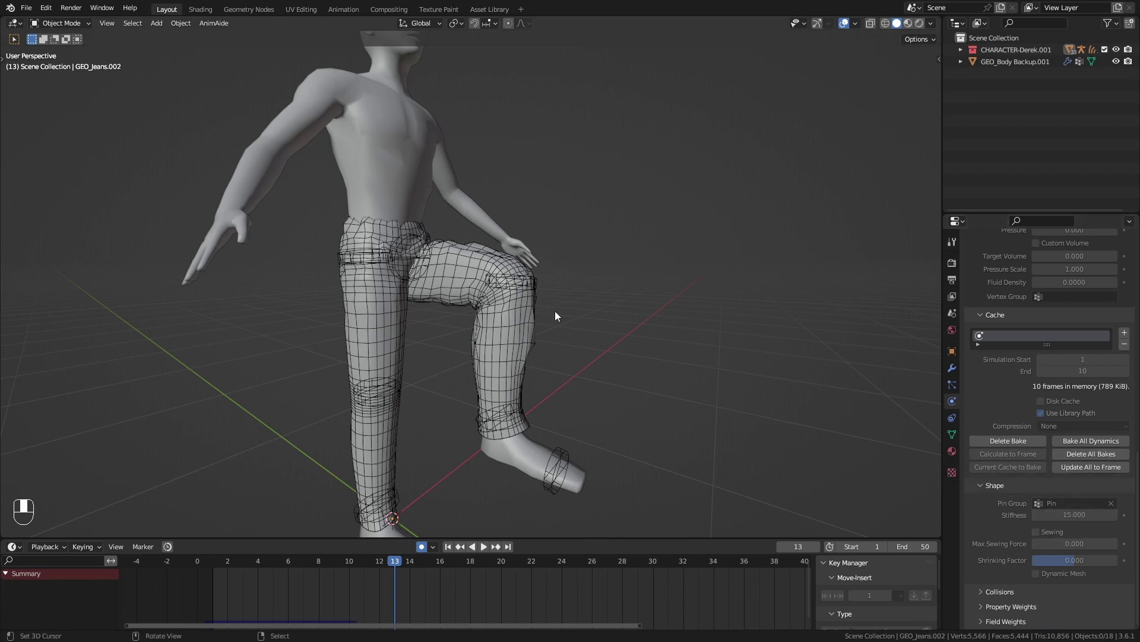
pyautogui.moveTo(554, 316); pyautogui.dragTo(611, 306, button='middle')
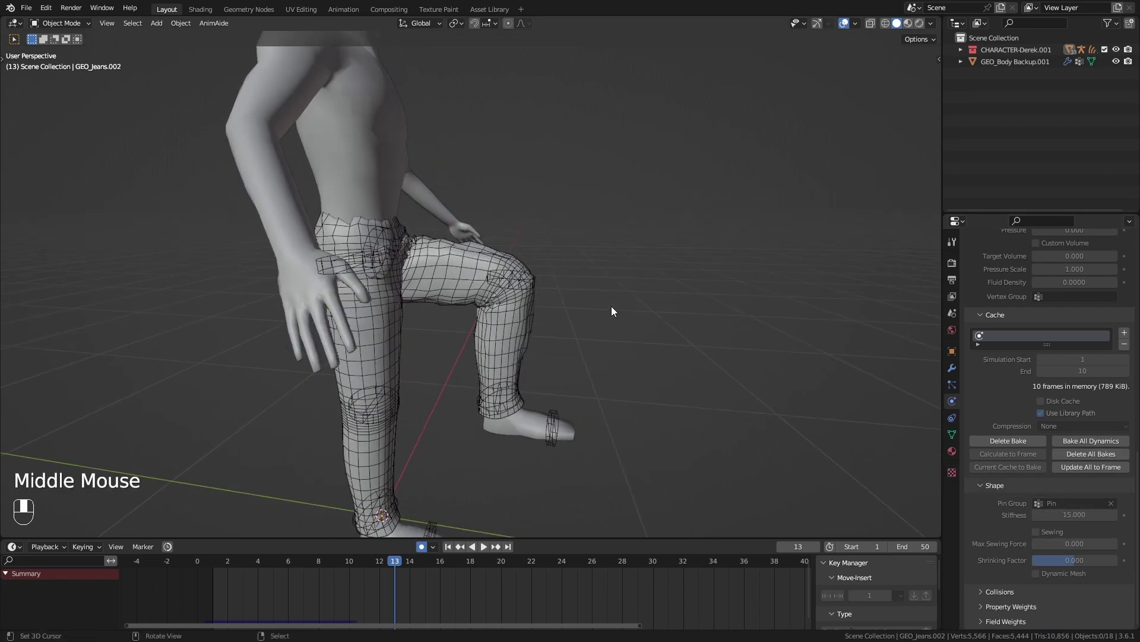
pyautogui.click(953, 368)
pyautogui.click(971, 412)
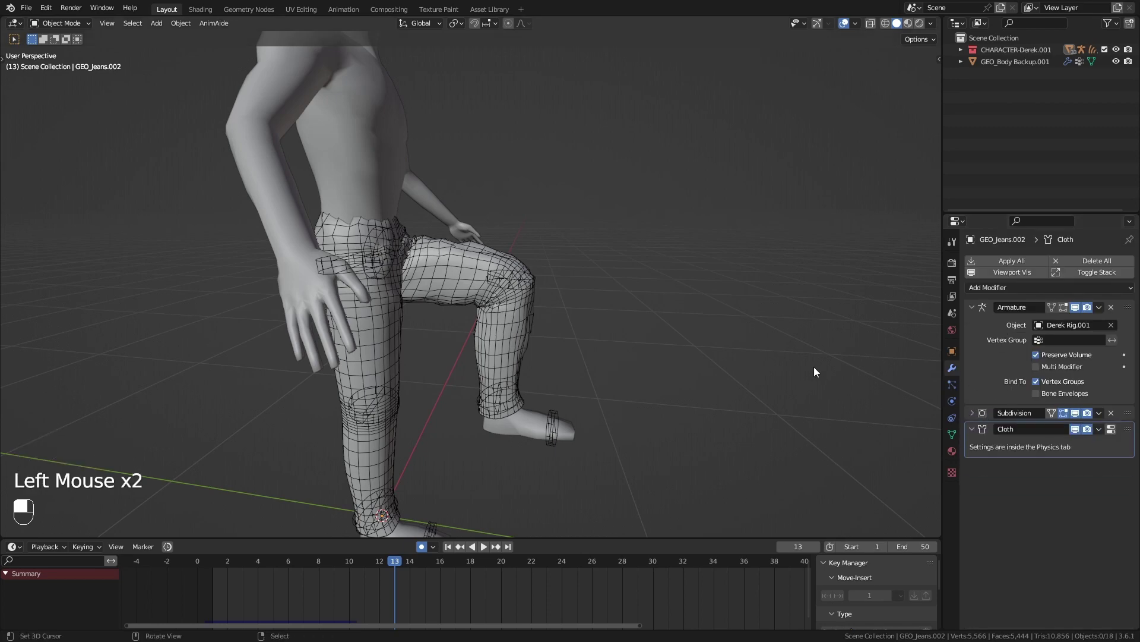
pyautogui.moveTo(814, 368); pyautogui.dragTo(475, 270, button='middle')
pyautogui.rightClick(476, 270)
pyautogui.click(1014, 288)
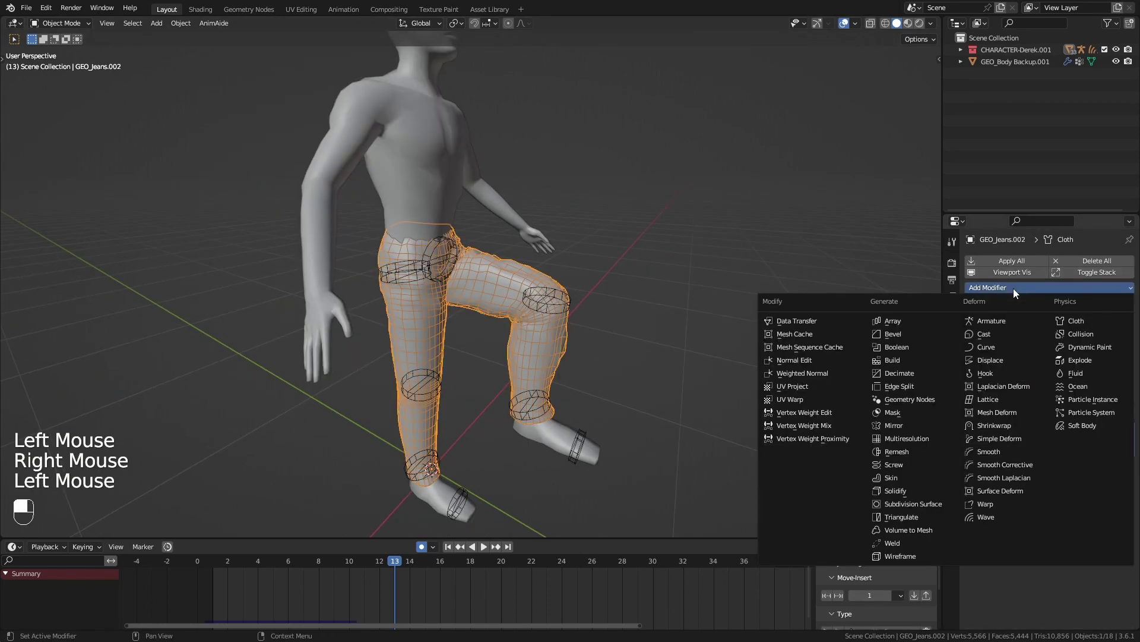
pyautogui.click(913, 503)
pyautogui.rightClick(810, 314)
pyautogui.moveTo(810, 314); pyautogui.dragTo(738, 304, button='middle')
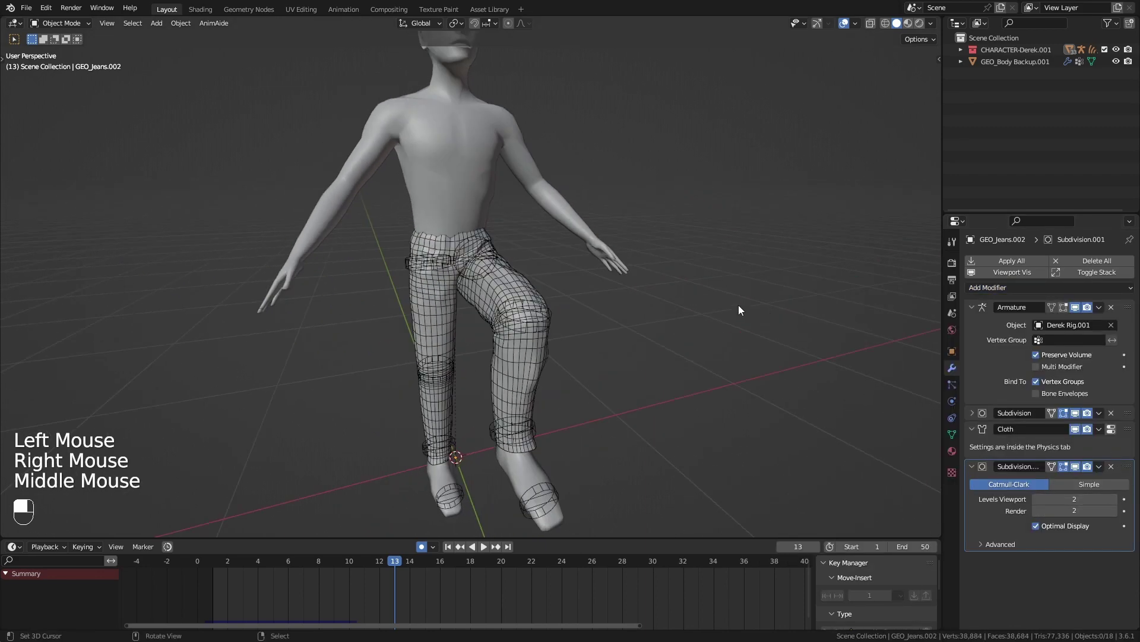
# Turn off the wireframe overlay in the jeans' object viewport display settings
pyautogui.rightClick(501, 275)
pyautogui.click(952, 351)
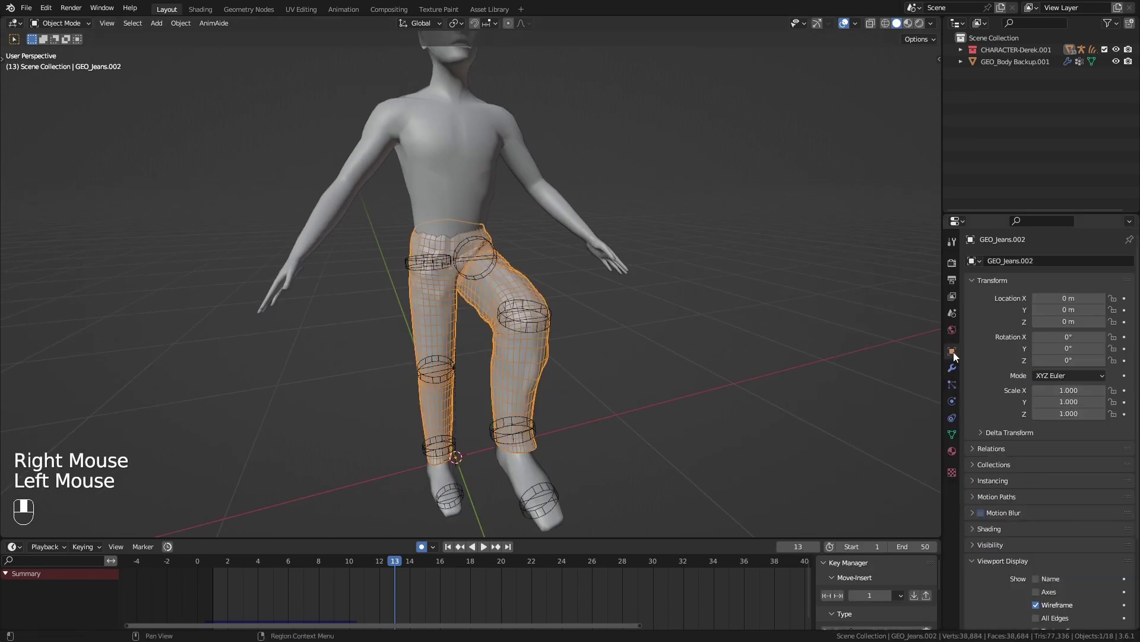
pyautogui.scroll(-4, 1063, 464)
pyautogui.click(1038, 490)
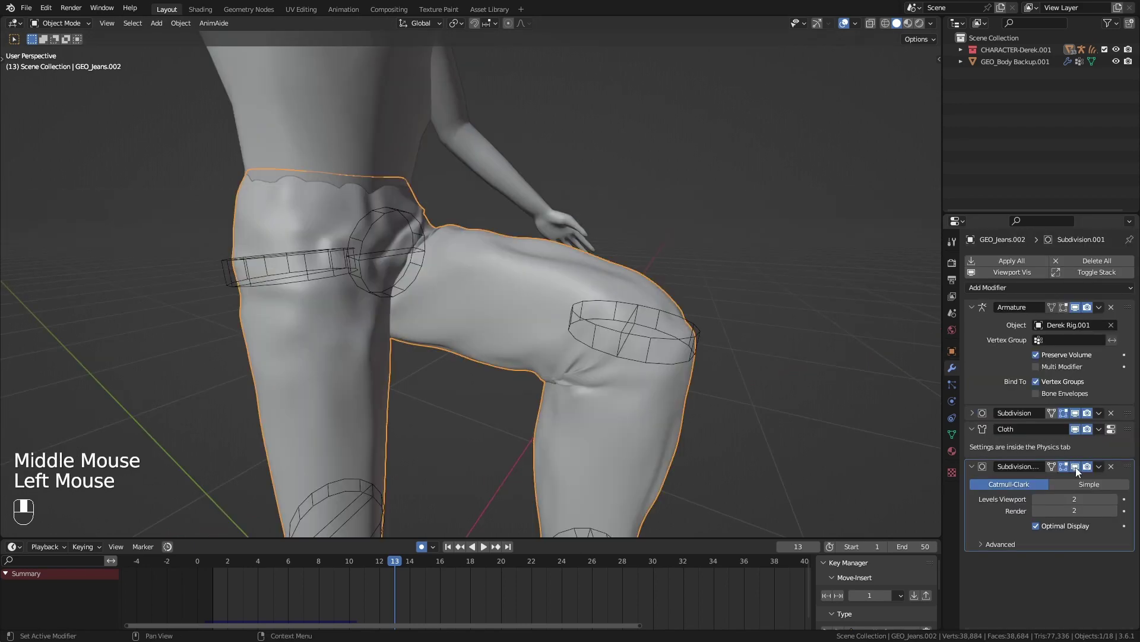
# Toggle the second Subdivision modifier's viewport display repeatedly to compare the jeans' wrinkles with and without it
pyautogui.click(1075, 467)
pyautogui.click(1075, 467)
pyautogui.click(1075, 467)
pyautogui.click(1075, 467)
pyautogui.click(1075, 467)
pyautogui.click(1075, 467)
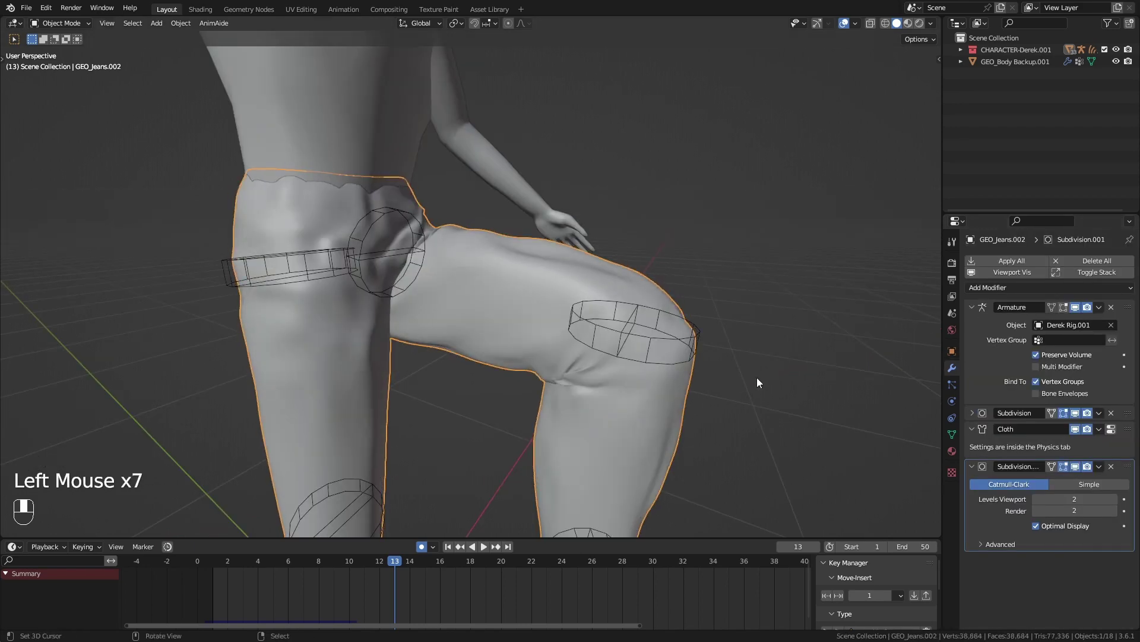
pyautogui.hotkey('shift', 'f')
pyautogui.click(1076, 467)
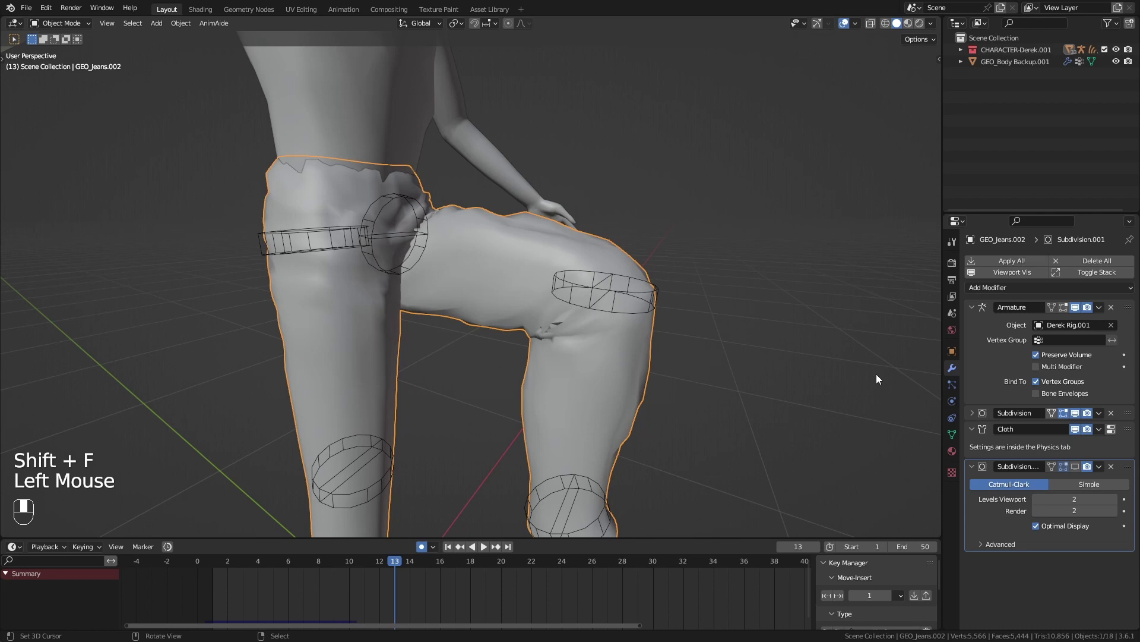
pyautogui.click(1075, 467)
# Add a Smooth modifier to the jeans and place it between the Cloth modifier and the second Subdivision modifier
pyautogui.click(1050, 287)
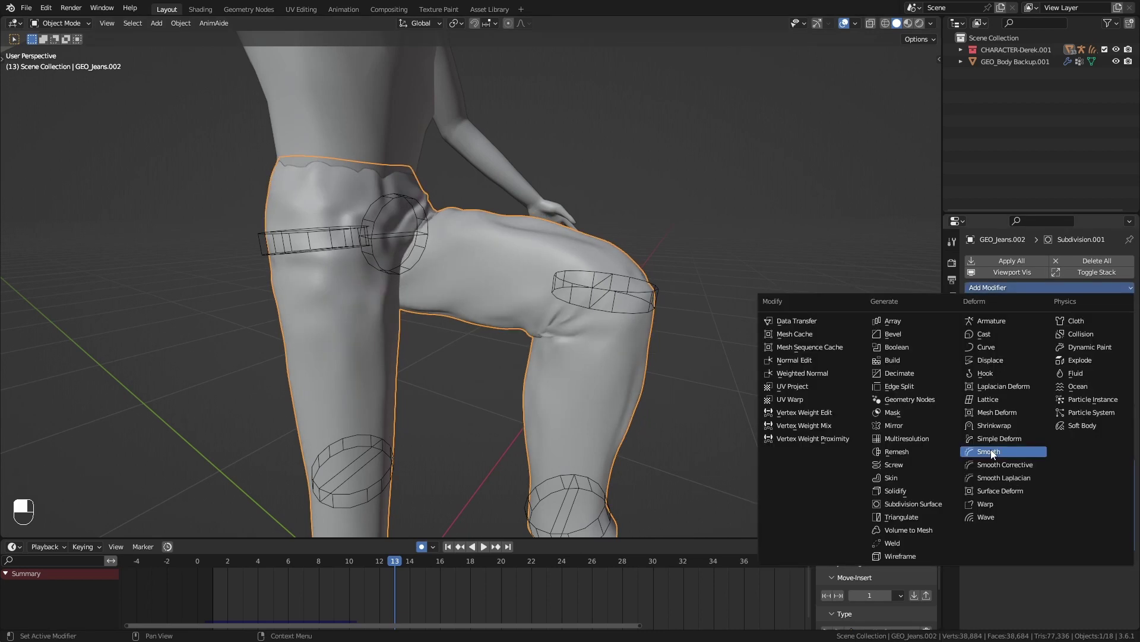
pyautogui.click(923, 471)
pyautogui.click(1110, 484)
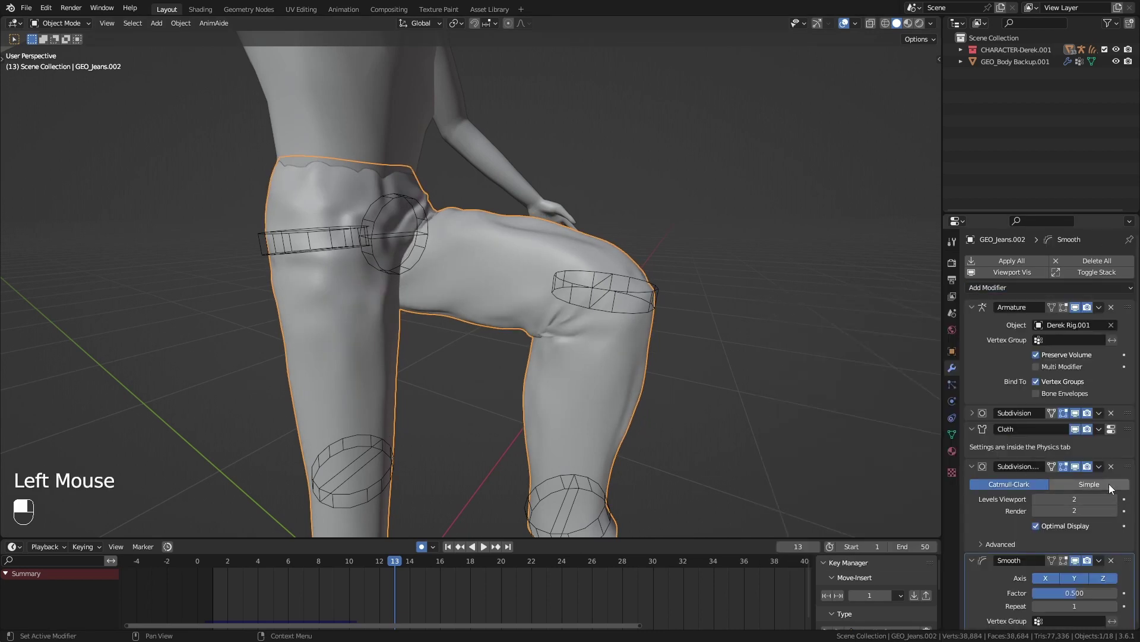
pyautogui.moveTo(1129, 563); pyautogui.dragTo(1114, 458)
# Toggle the Smooth modifier's viewport display repeatedly to compare the cloth wrinkles with and without smoothing
pyautogui.click(1075, 467)
pyautogui.click(1076, 467)
pyautogui.click(1075, 467)
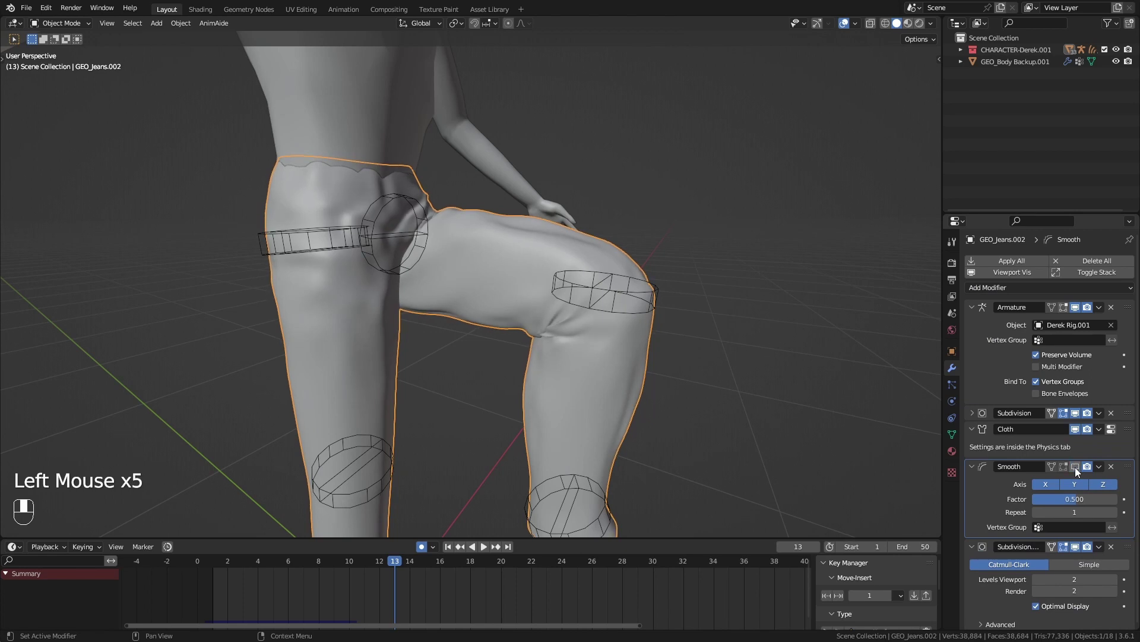
pyautogui.click(1075, 467)
pyautogui.click(1075, 467)
pyautogui.click(1075, 467)
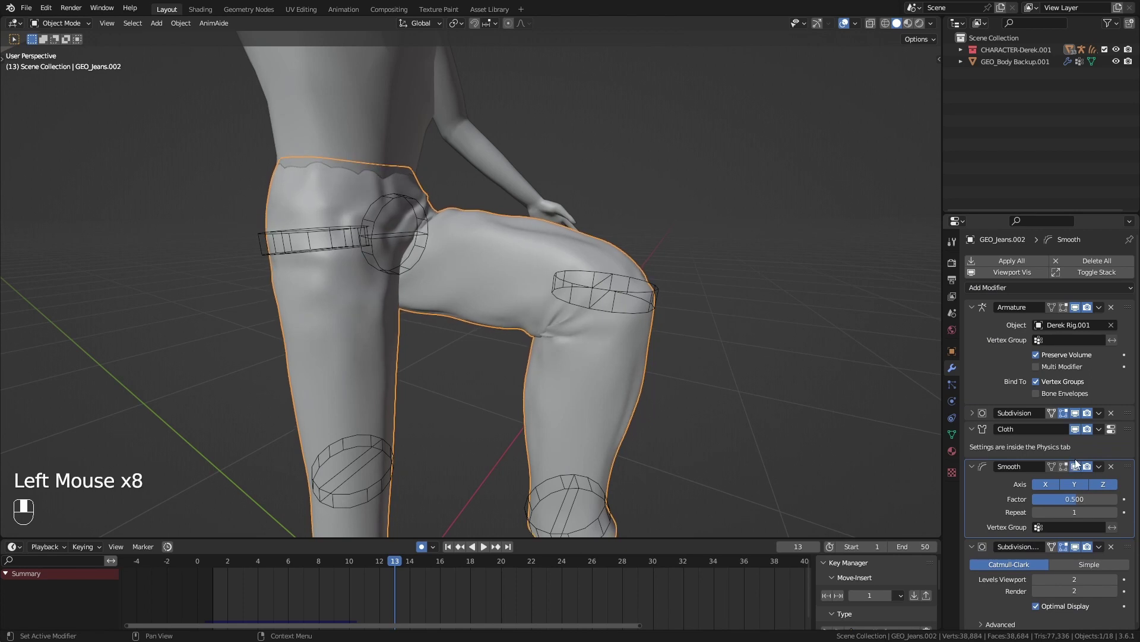
pyautogui.click(1075, 467)
pyautogui.click(1075, 467)
pyautogui.click(1076, 467)
pyautogui.click(1076, 467)
pyautogui.click(1075, 467)
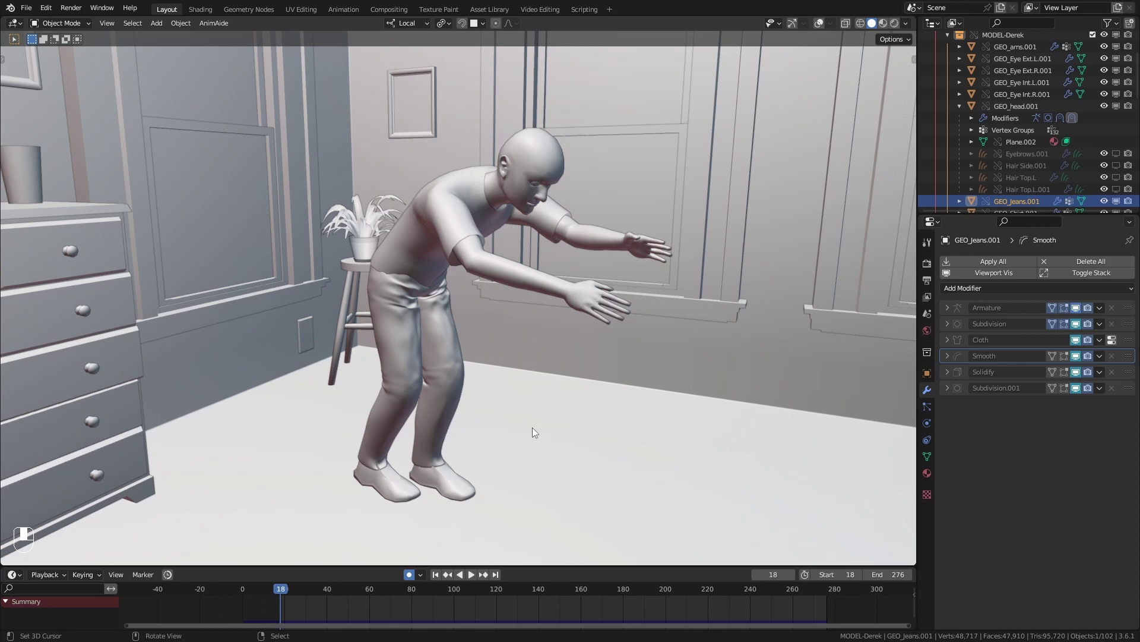
# Play the furnished-room scene's character animation from frame 18 and examine the jeans' wrinkles in motion
pyautogui.moveTo(533, 426); pyautogui.dragTo(433, 290, button='middle')
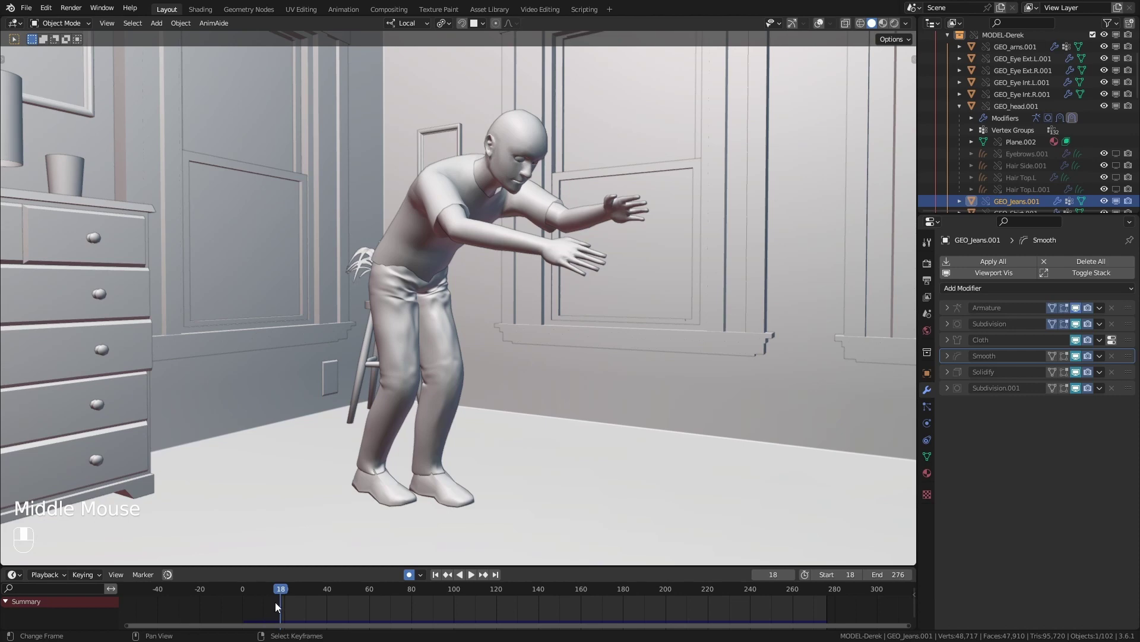
pyautogui.moveTo(276, 591)
pyautogui.mouseDown()
pyautogui.moveTo(243, 593)
pyautogui.moveTo(558, 621)
pyautogui.moveTo(774, 609)
pyautogui.mouseUp()
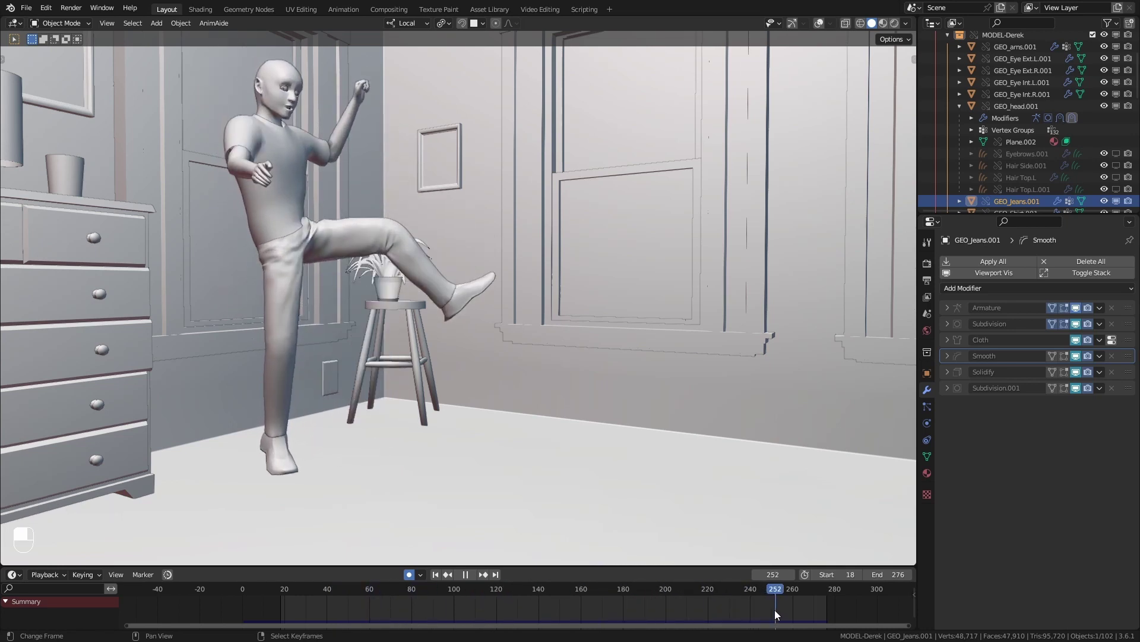
pyautogui.press('space')
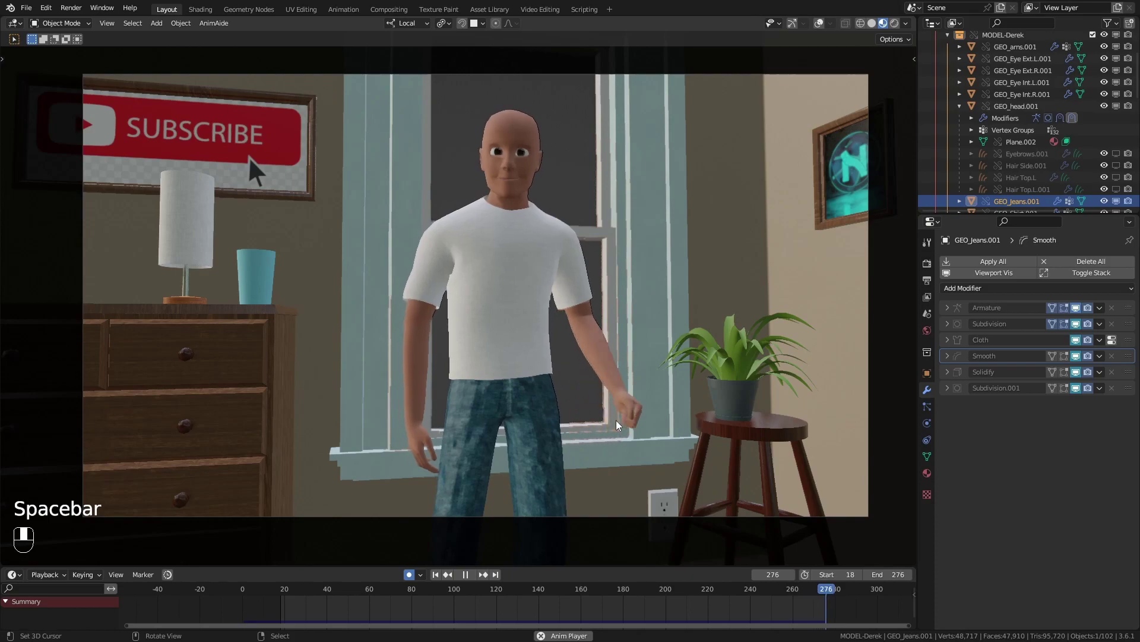